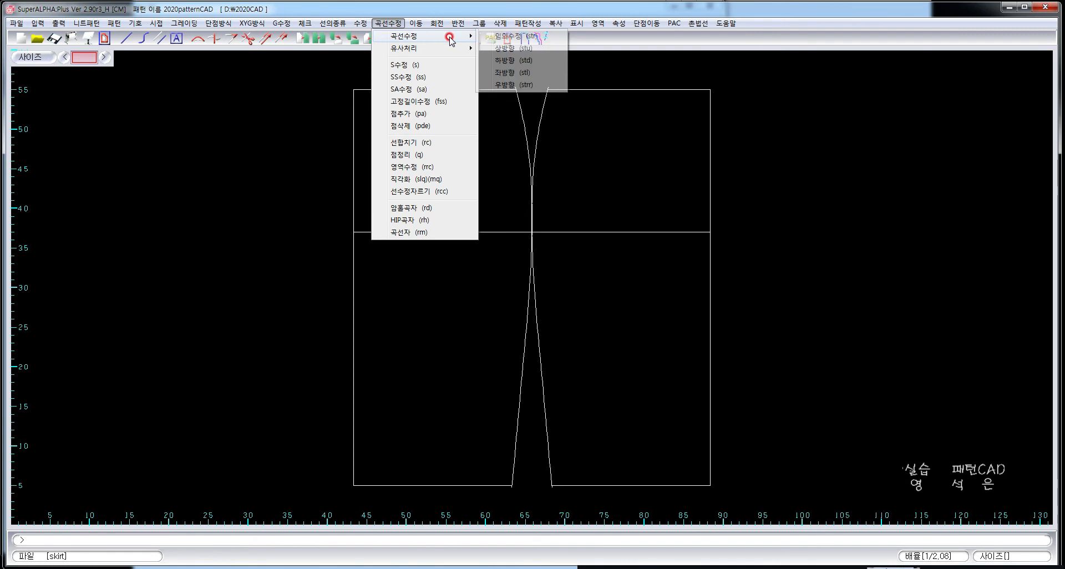
Reshape the left panel's waistline with the free curve correction (str) so its inner end meets the top of the left side seam
click(551, 37)
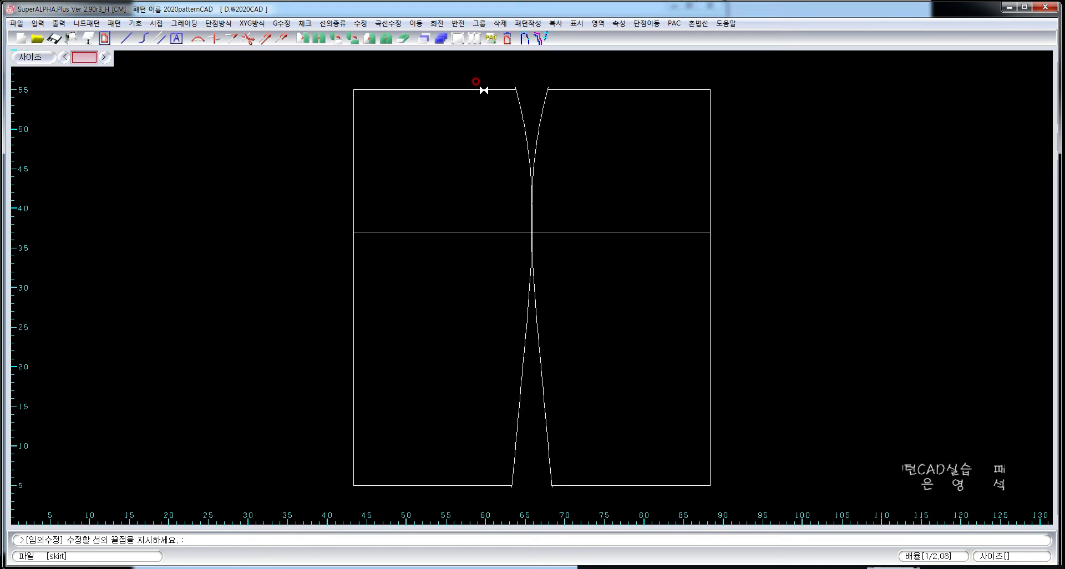
click(484, 90)
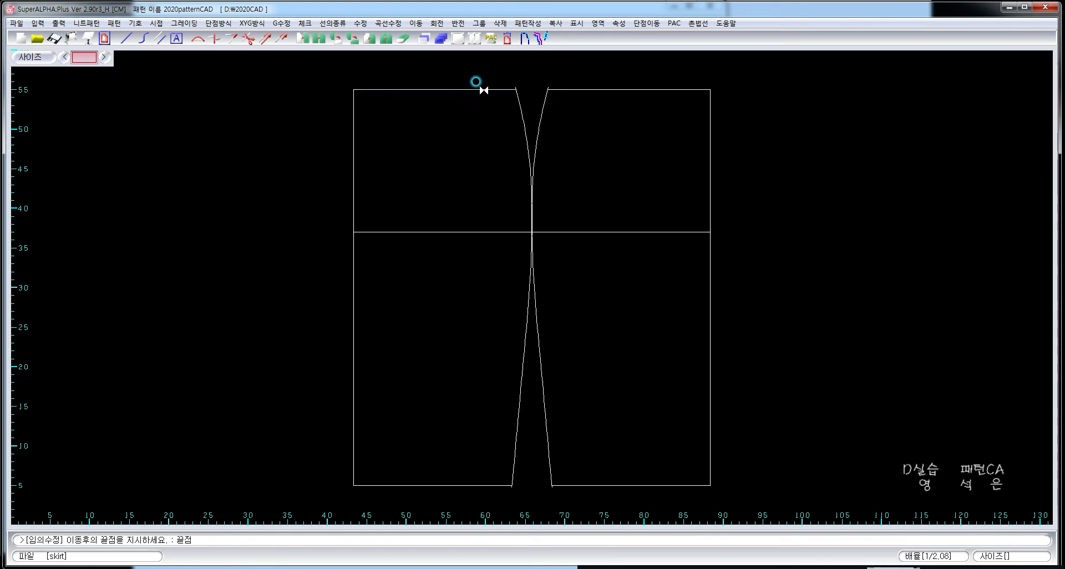
click(522, 117)
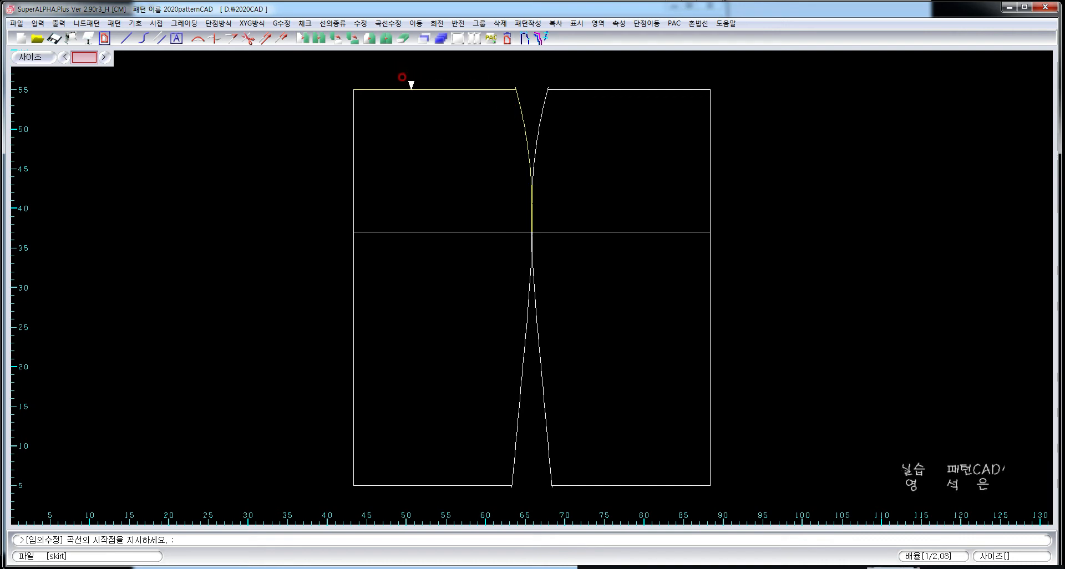
click(410, 89)
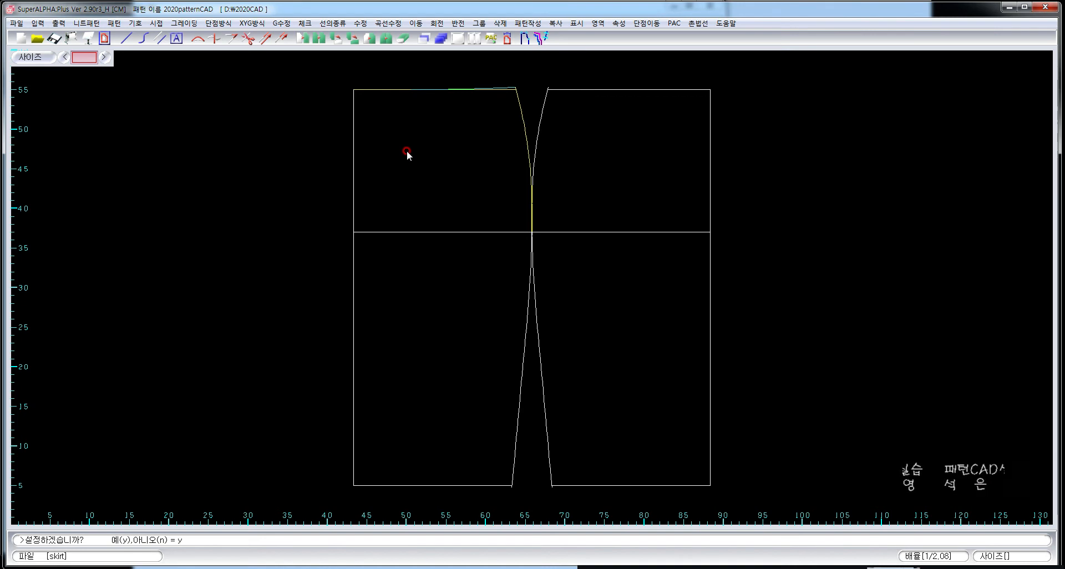
key(Return)
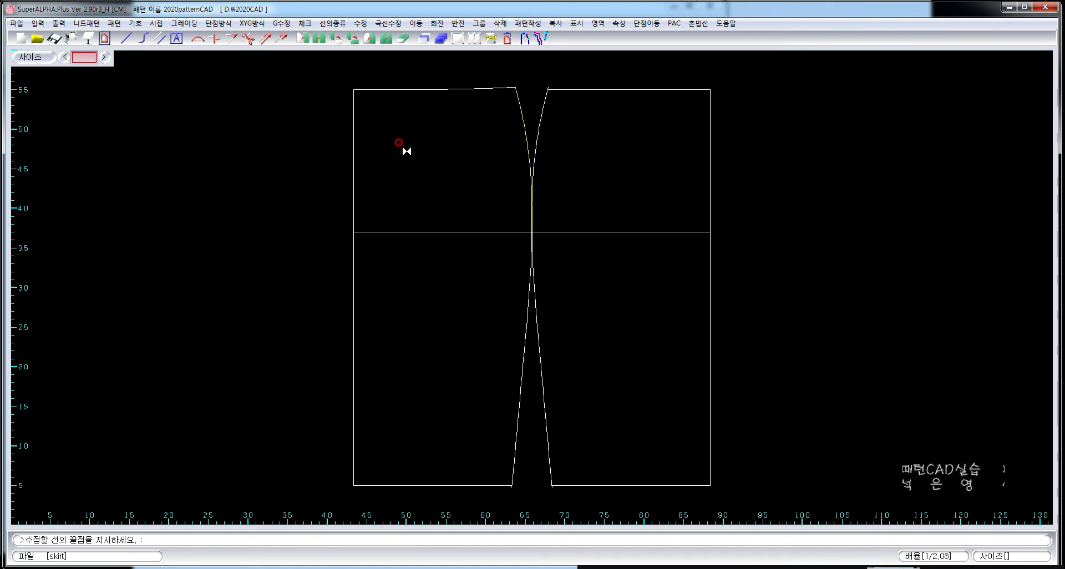
Curve the right panel's waistline from about its midpoint up to the top end of the right side seam
click(574, 81)
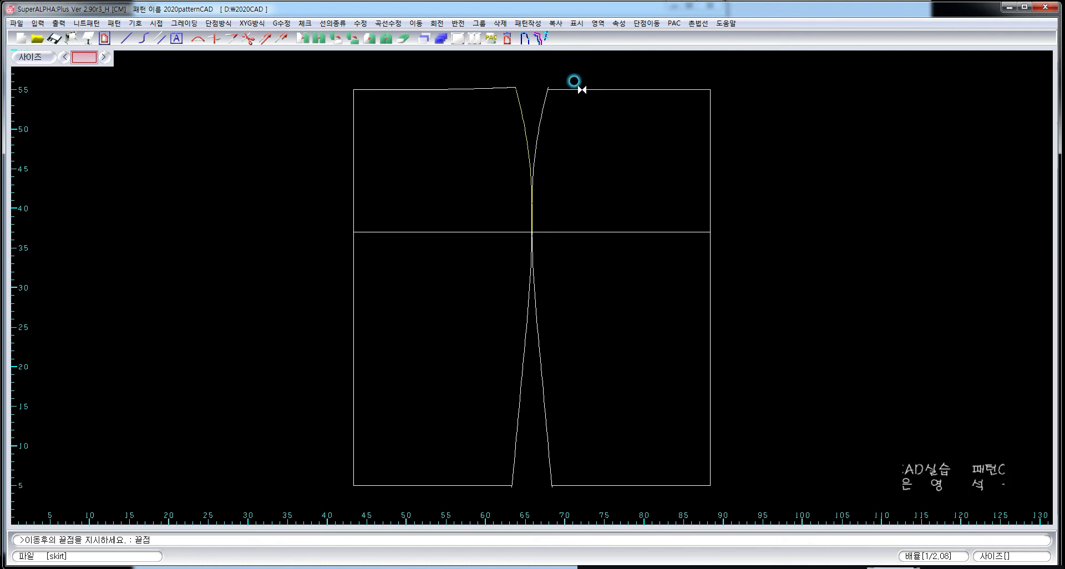
click(541, 109)
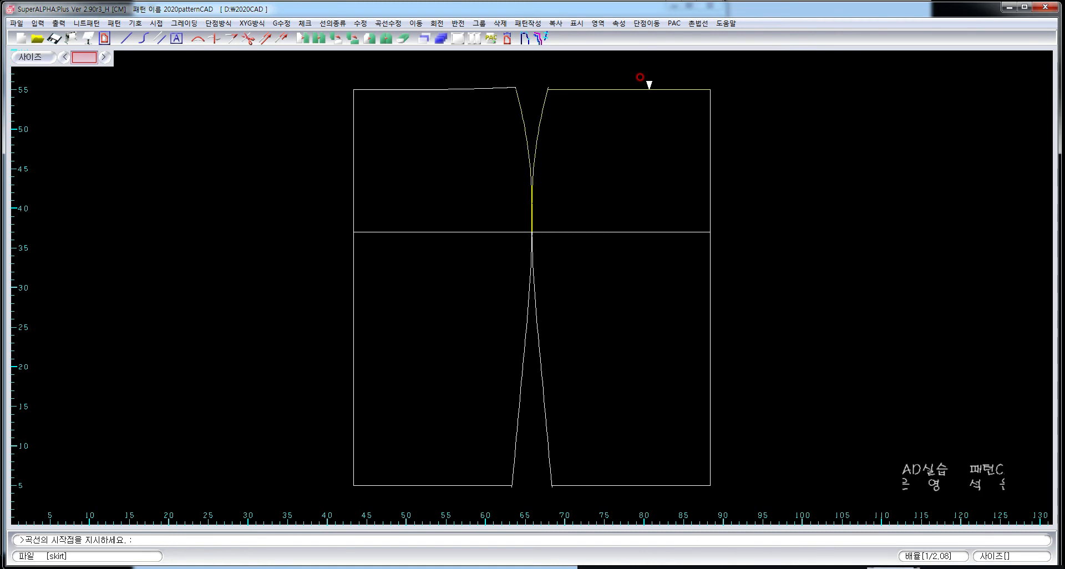
click(646, 89)
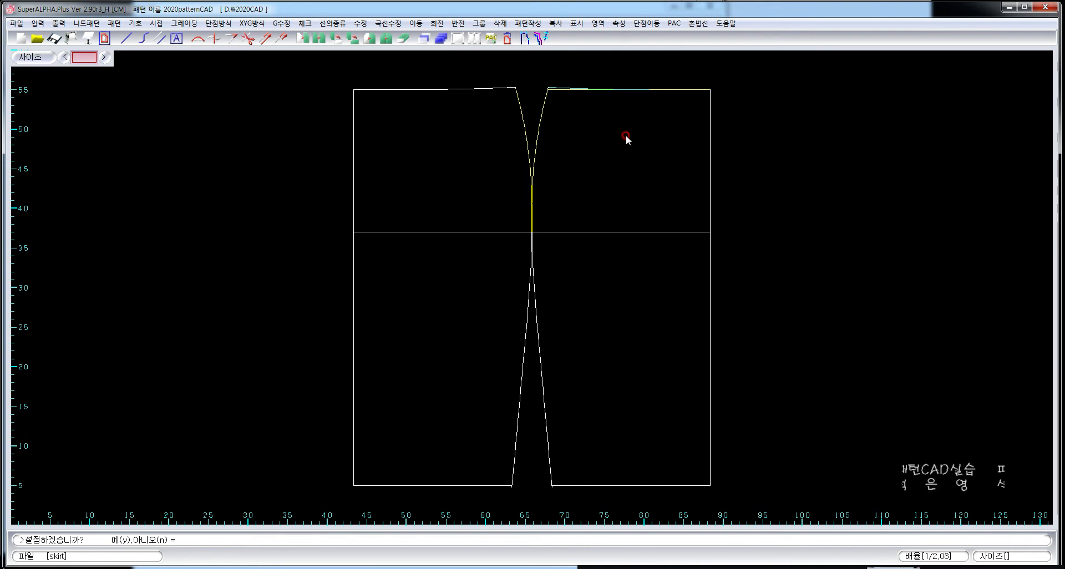
key(Return)
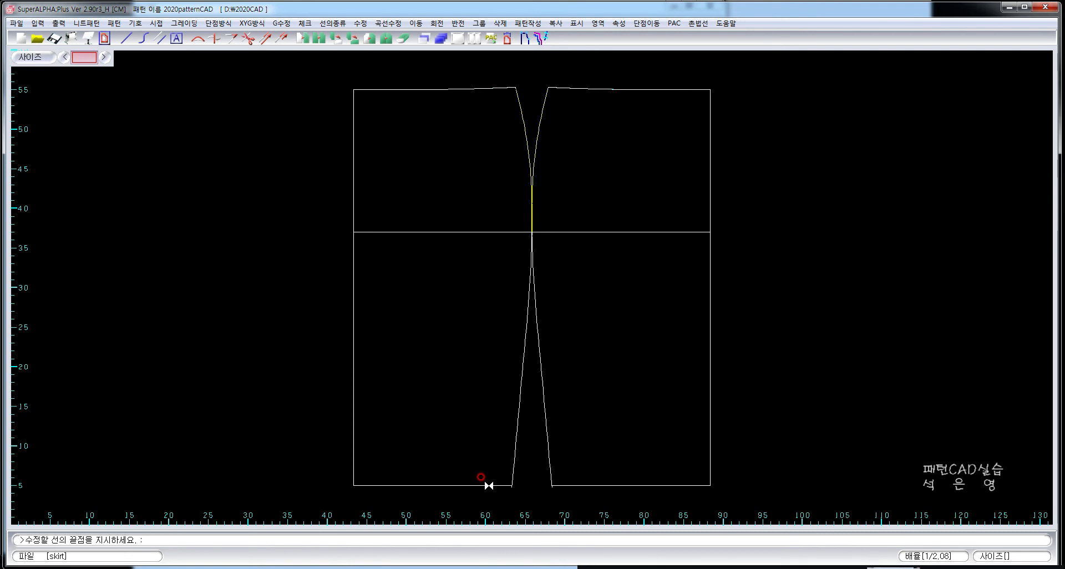
Curve the left panel's hemline from about its midpoint down to the lower end of the left side seam
click(488, 486)
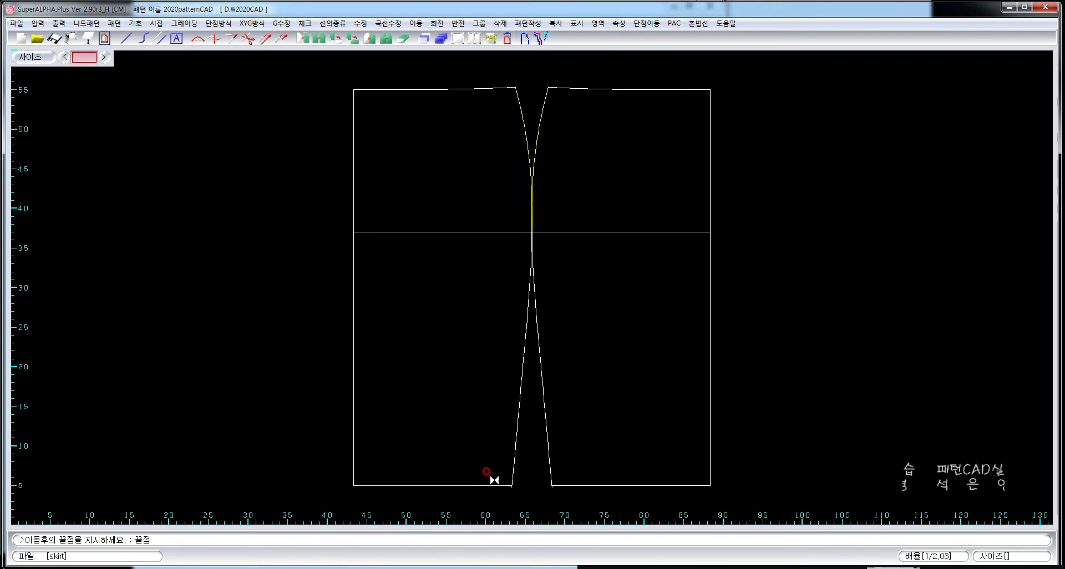
click(514, 452)
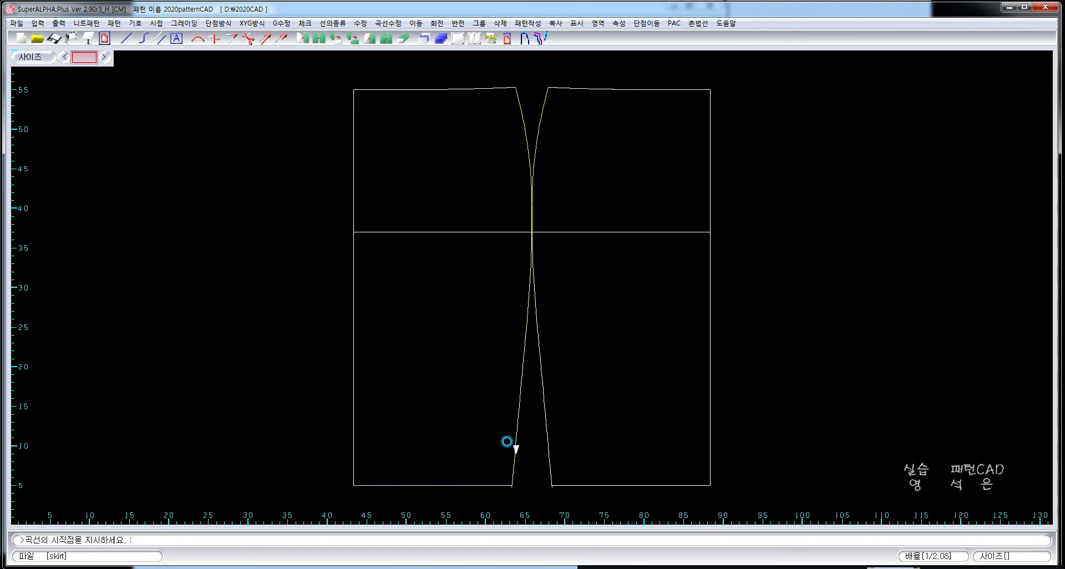
click(438, 485)
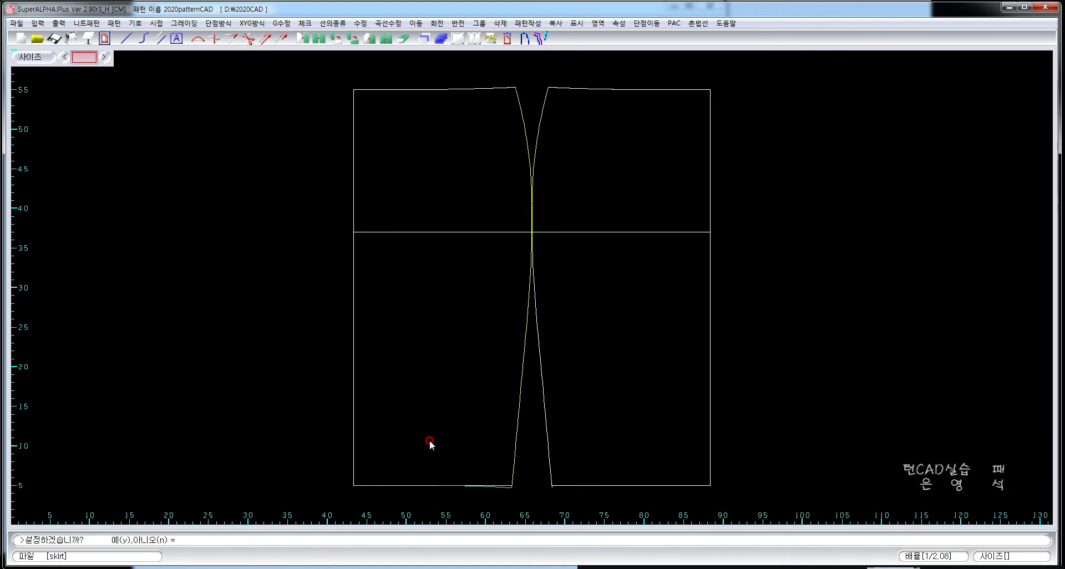
text(y)
key(Return)
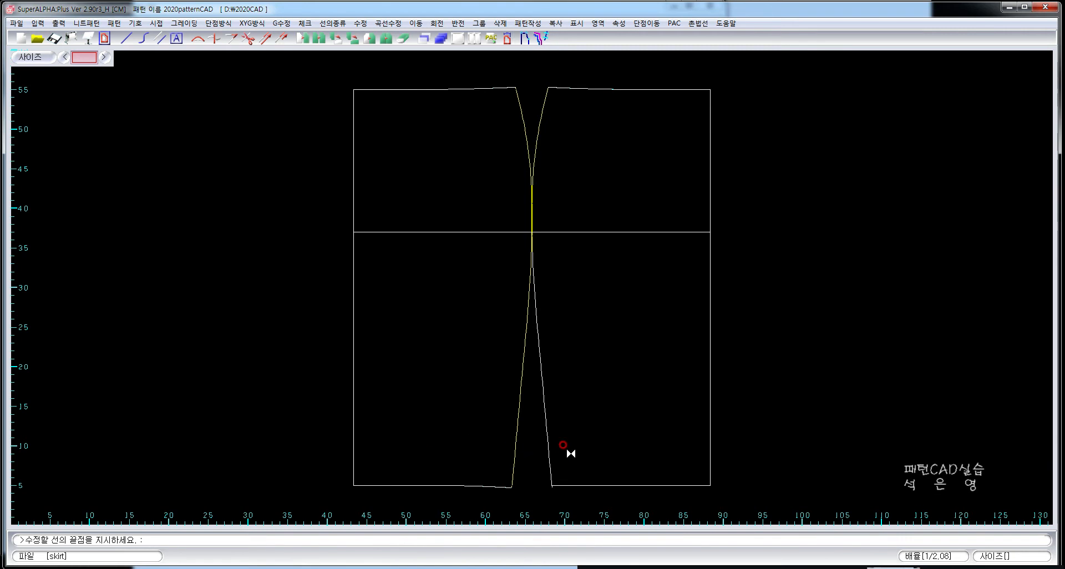
Curve the right panel's hemline from about its midpoint down to the lower end of the right side seam
click(583, 484)
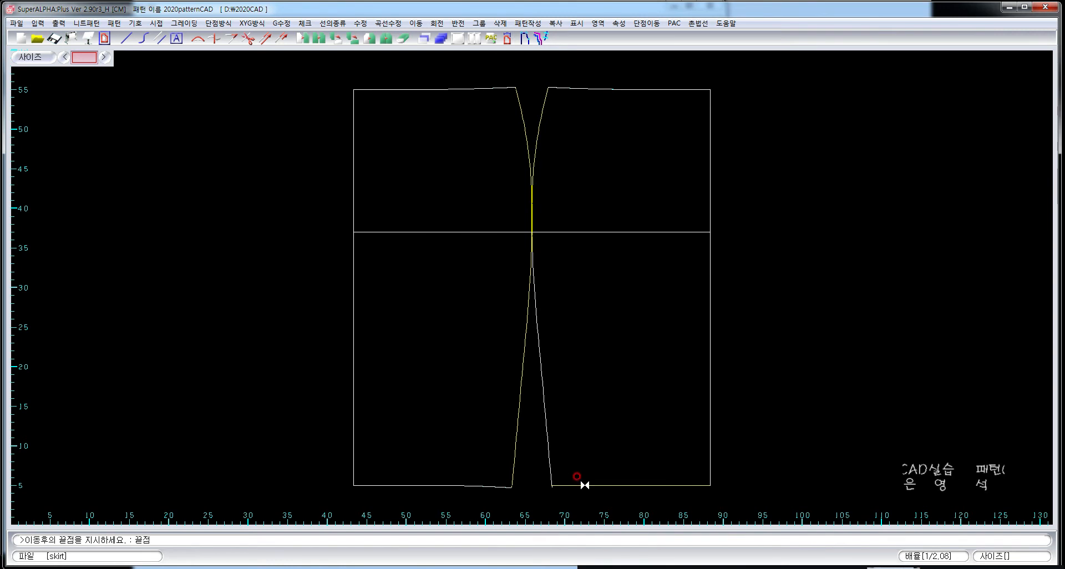
click(540, 445)
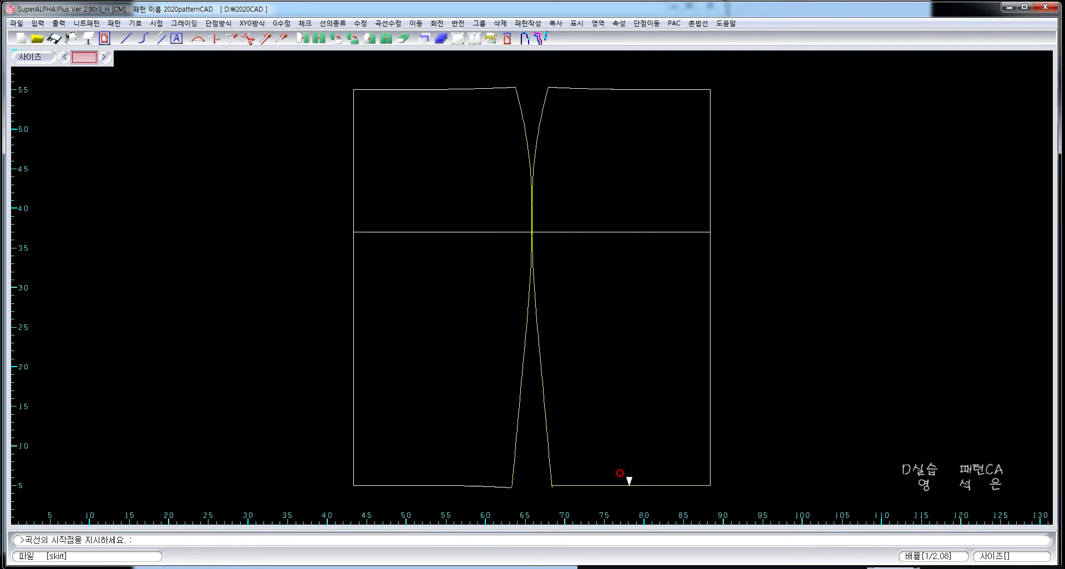
click(629, 485)
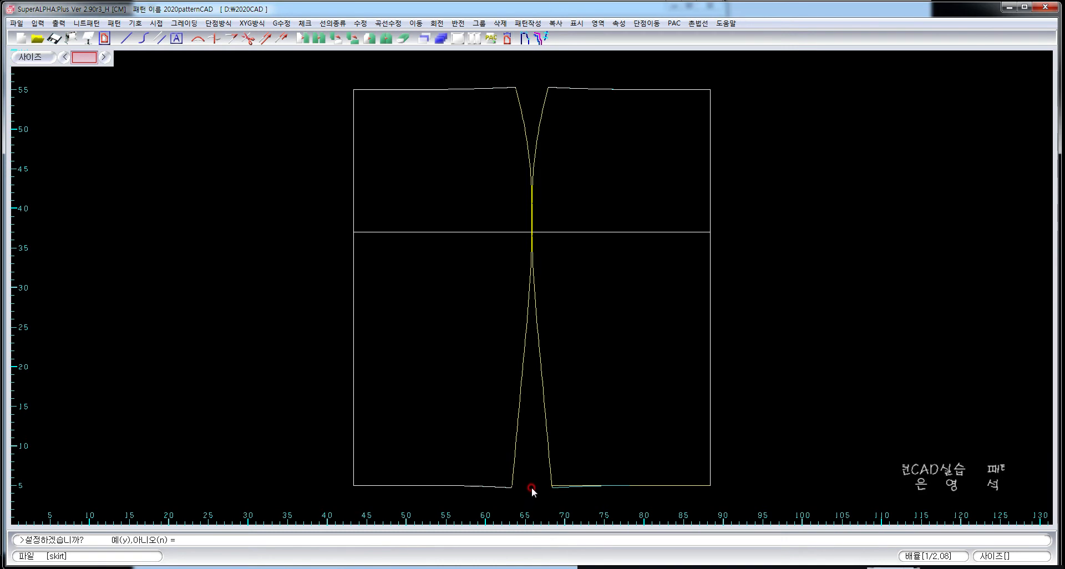
text(y)
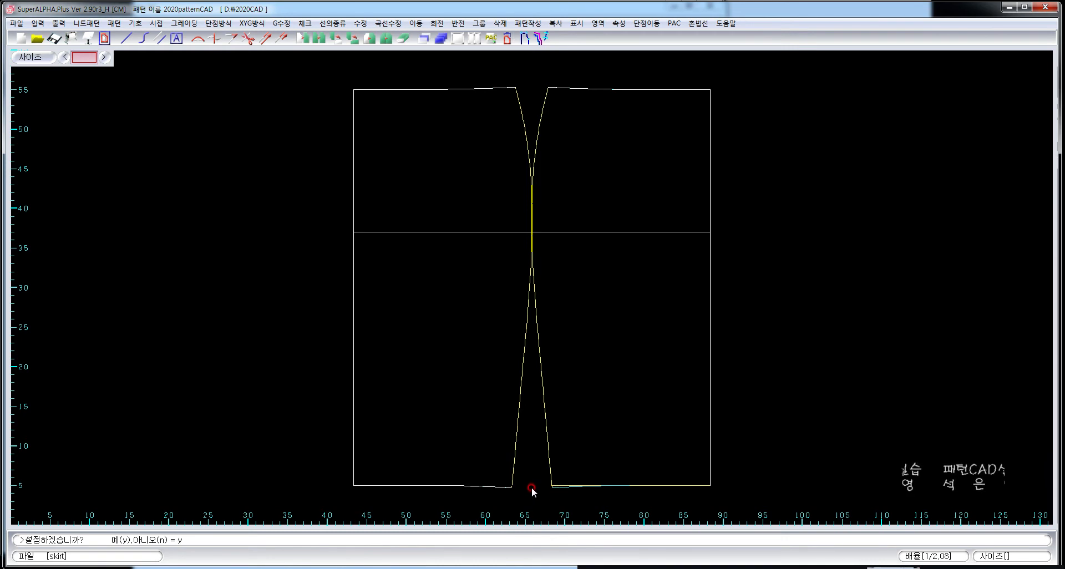
key(Return)
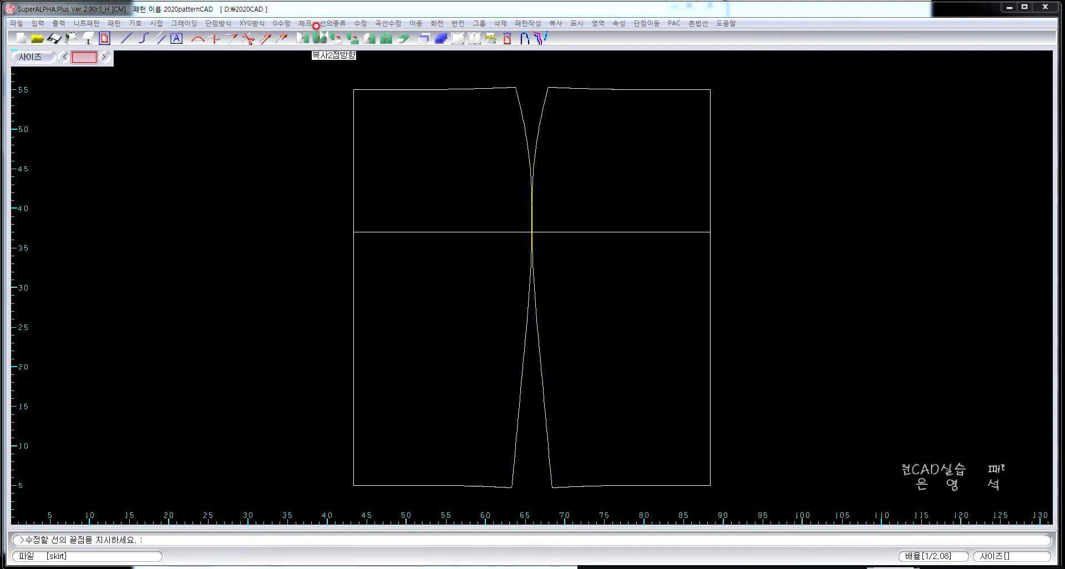
Draw a two-point dart line from the 0.333 ratio point near the outer end of the left waistline, with offset x0.3 y-9
click(332, 23)
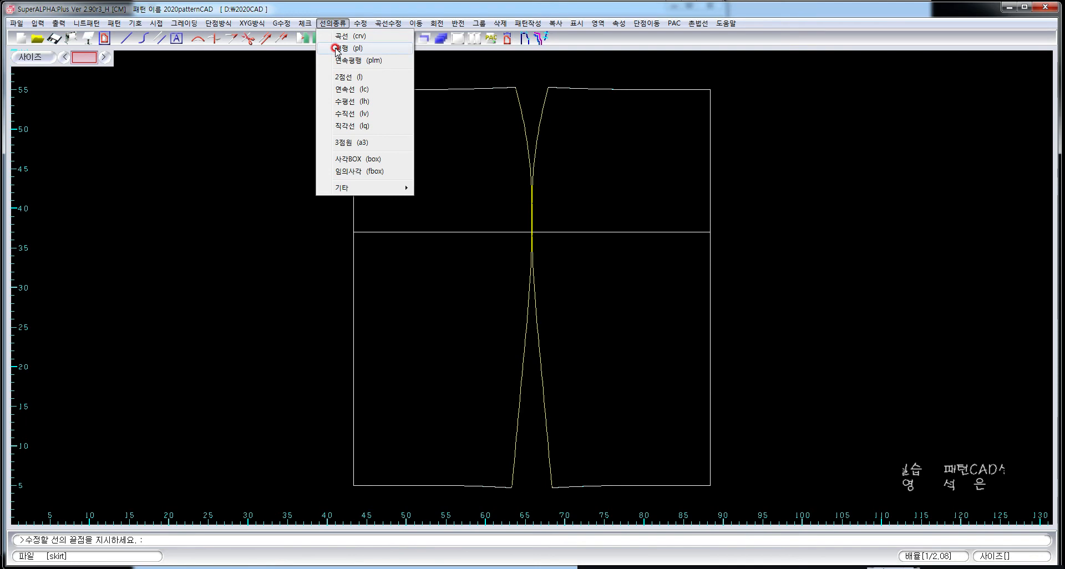
click(400, 80)
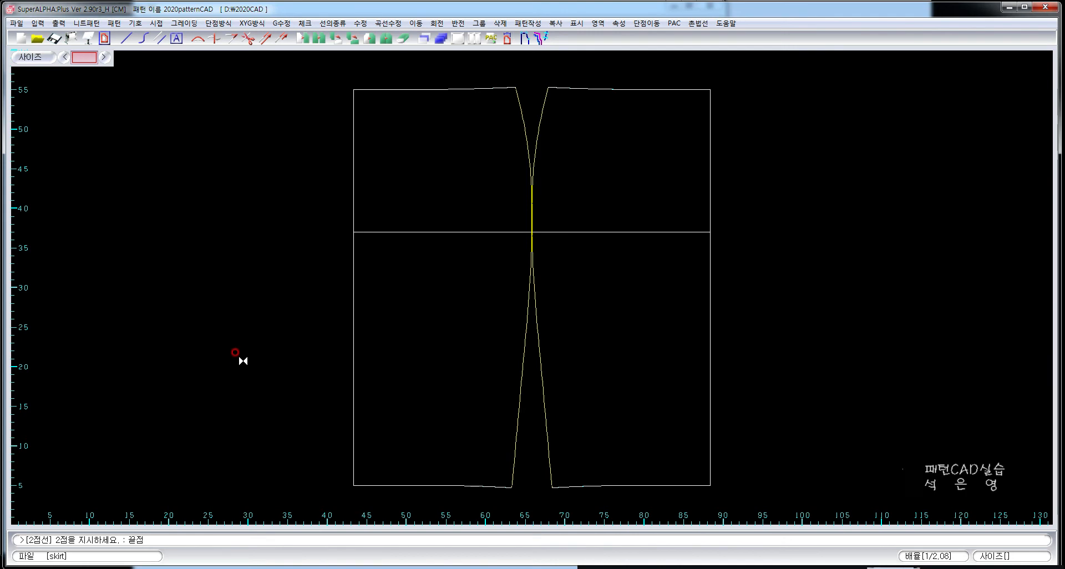
right_click(252, 341)
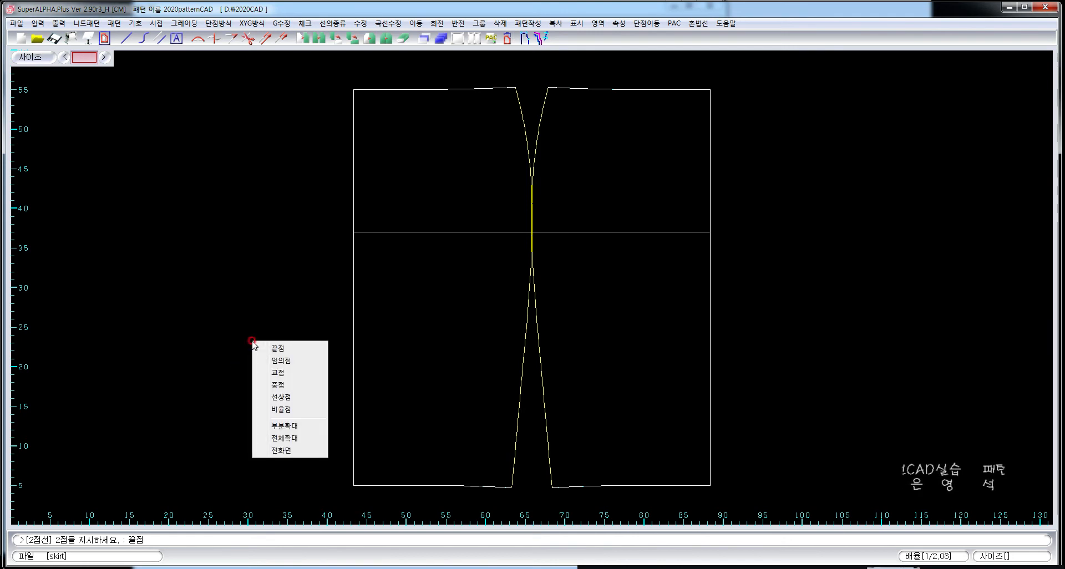
click(309, 410)
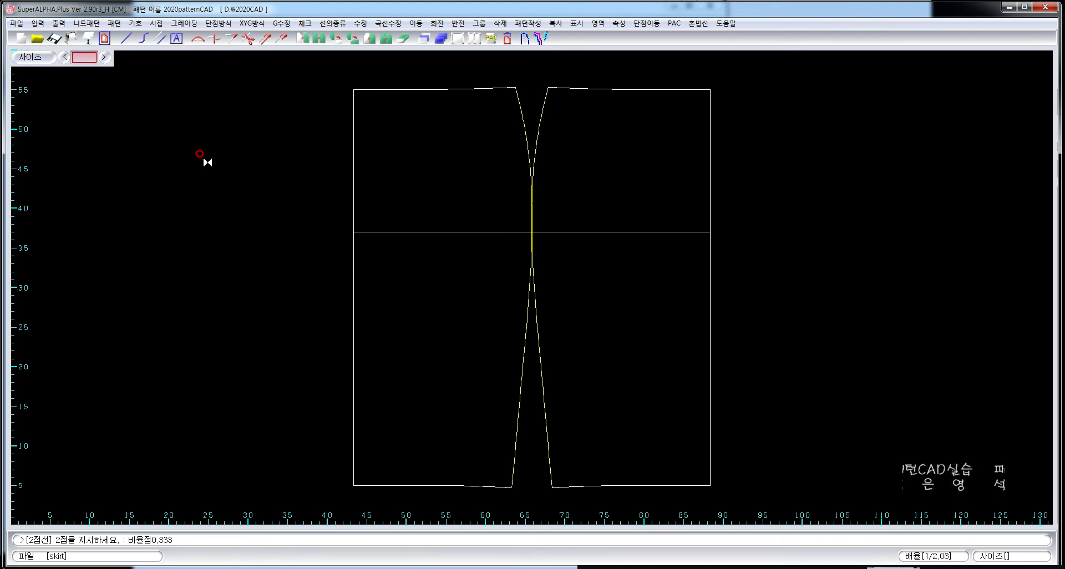
key(Return)
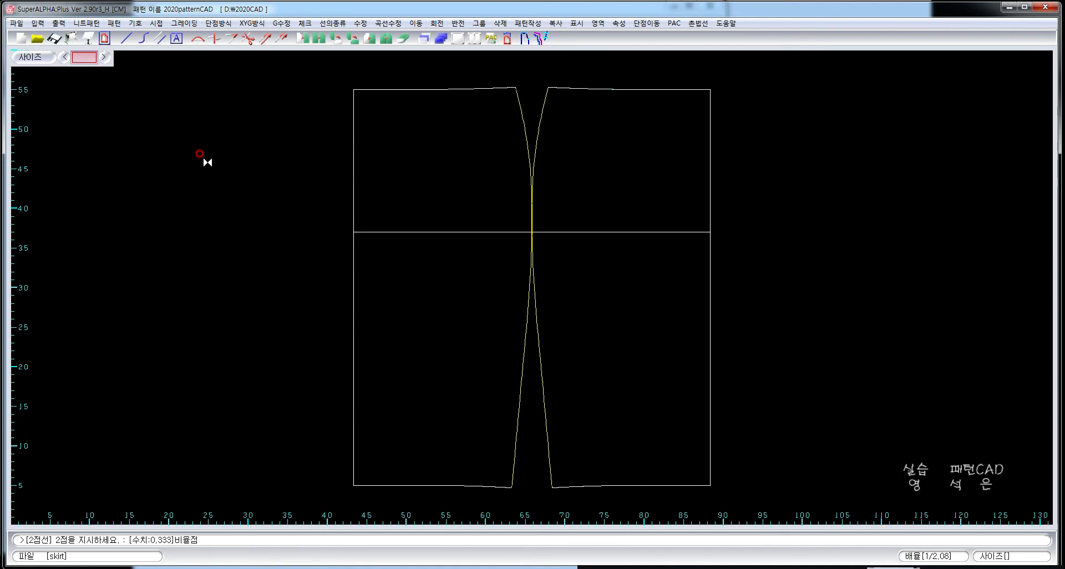
click(392, 88)
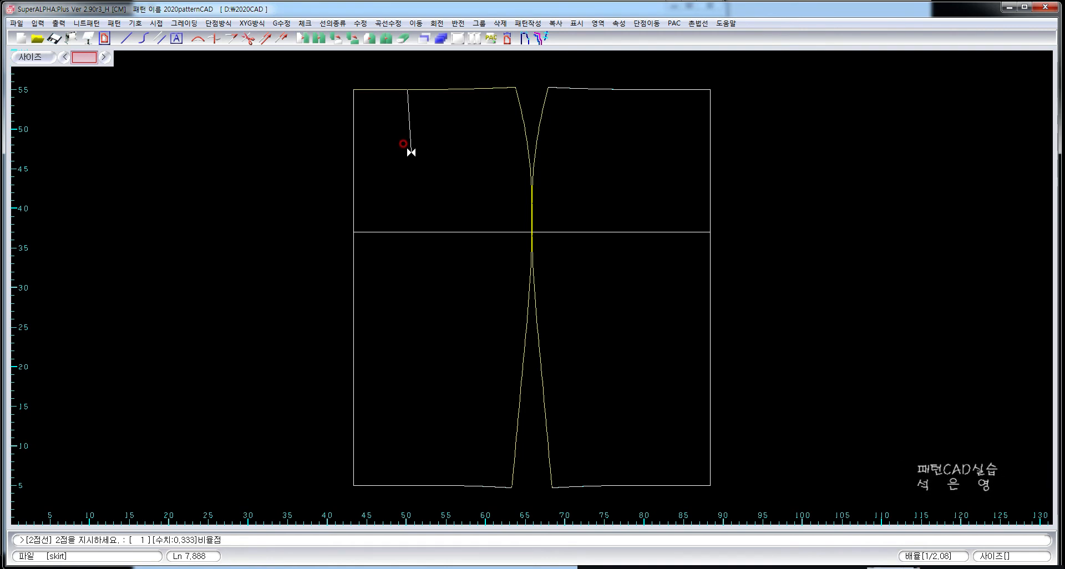
text(x)
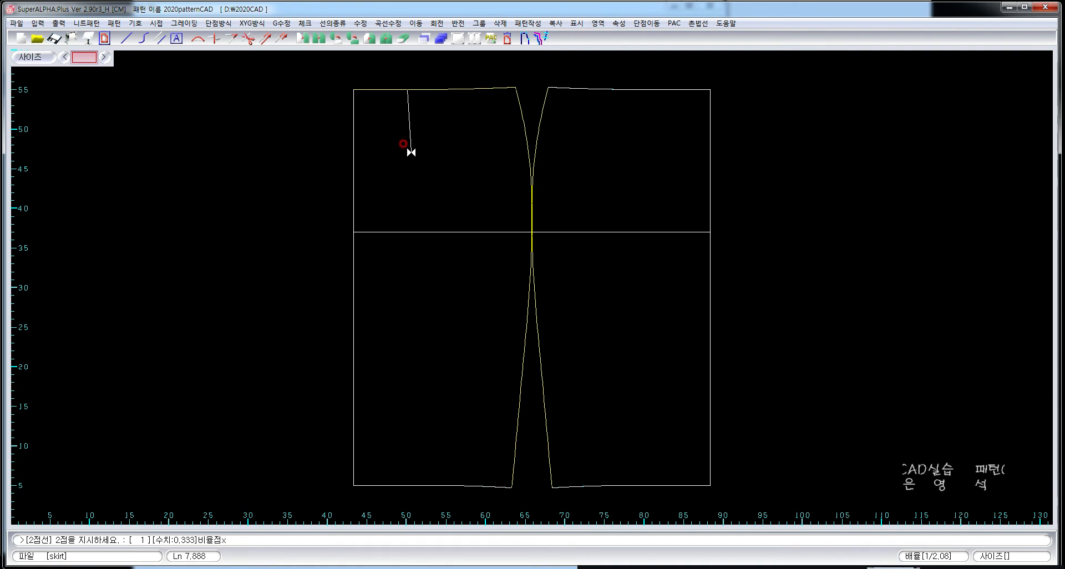
text(0.3)
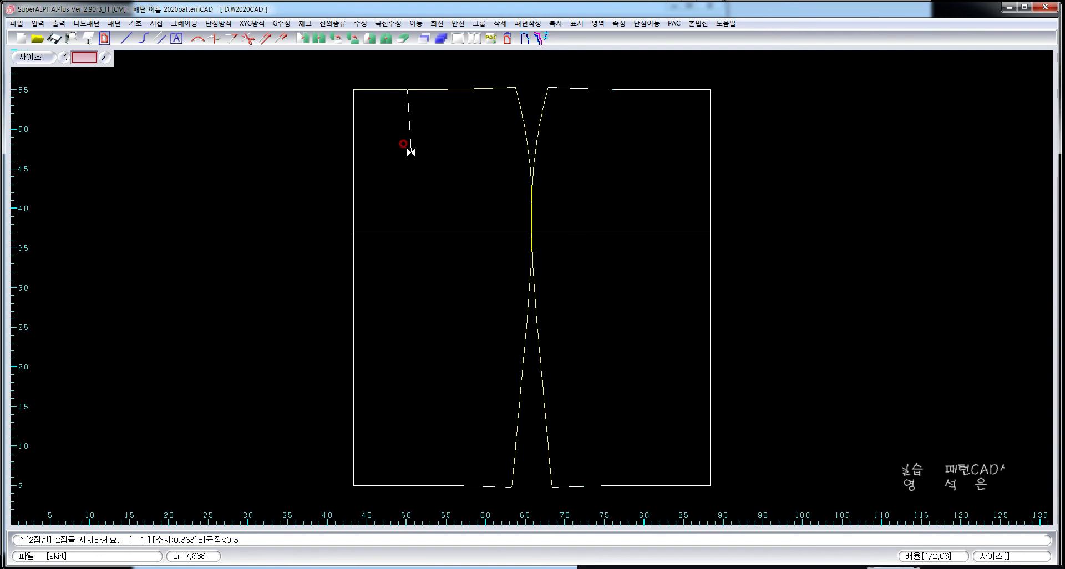
text(y)
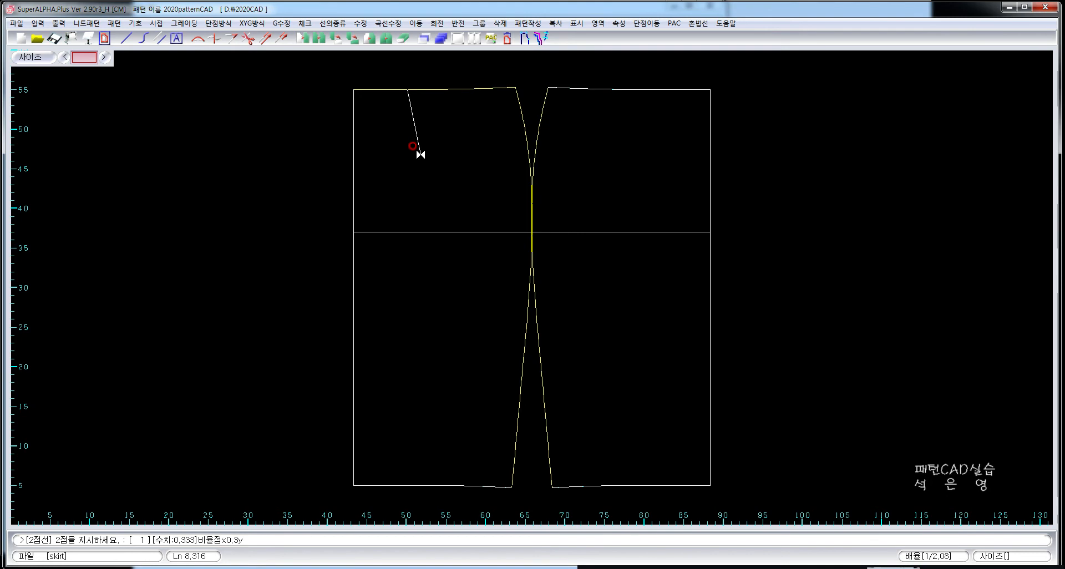
text(-)
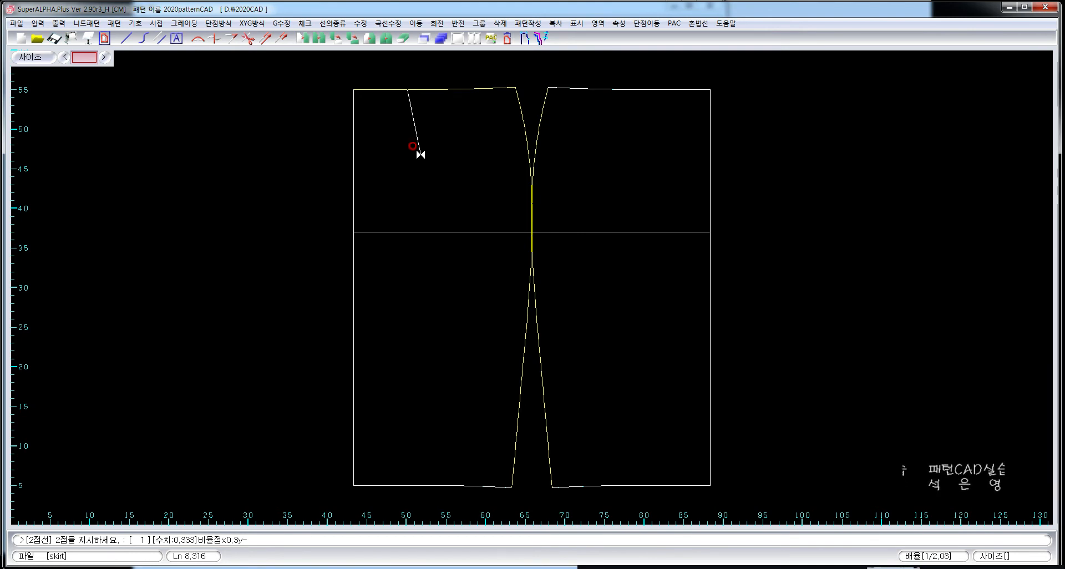
text(9)
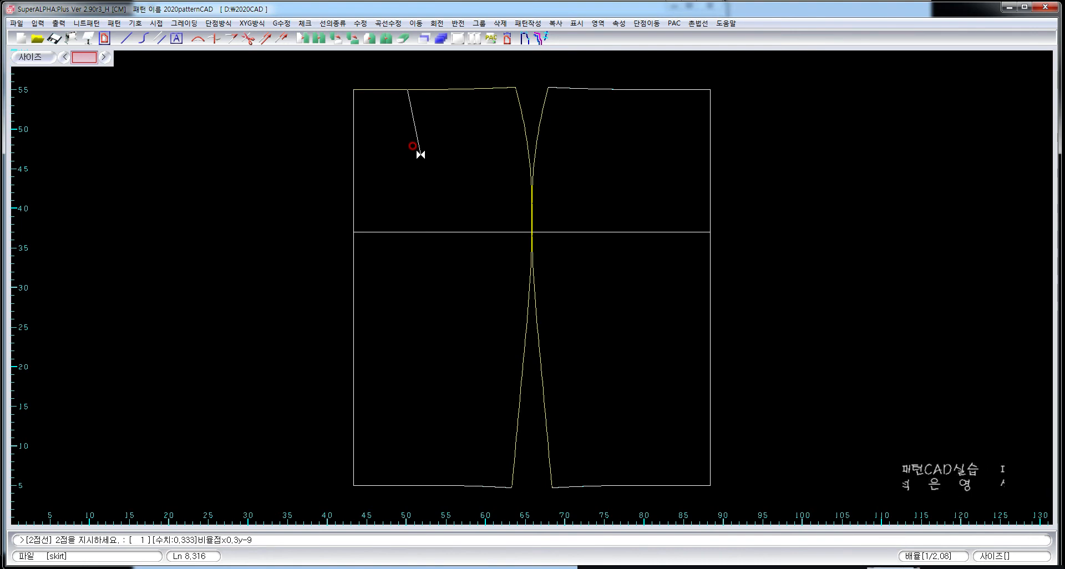
key(Return)
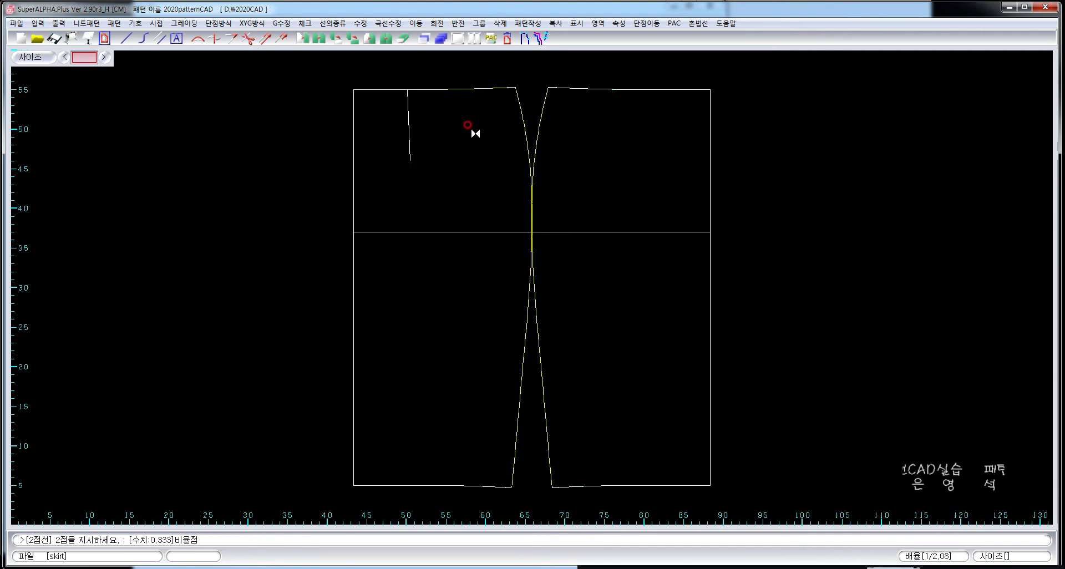
Draw a two-point dart line from the 0.333 ratio point toward the side-seam end of the left waistline, with offset x0.3 y-10
click(473, 90)
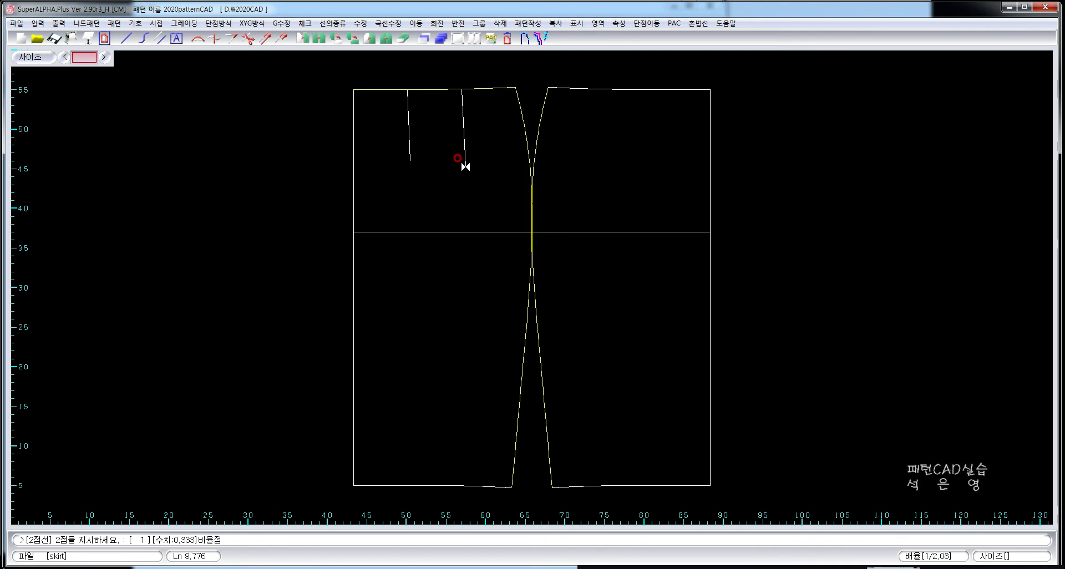
text(x)
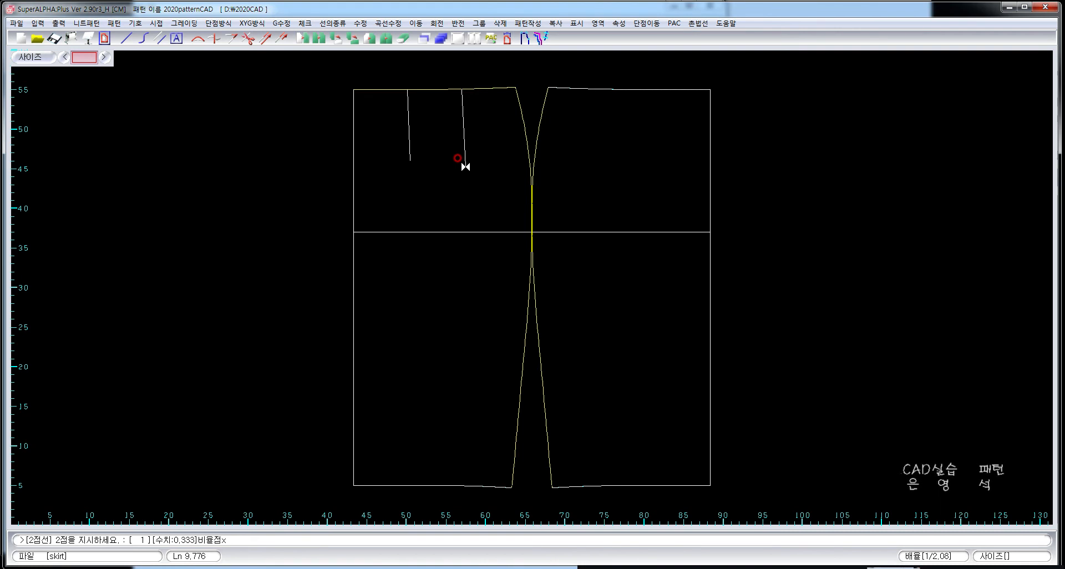
text(3)
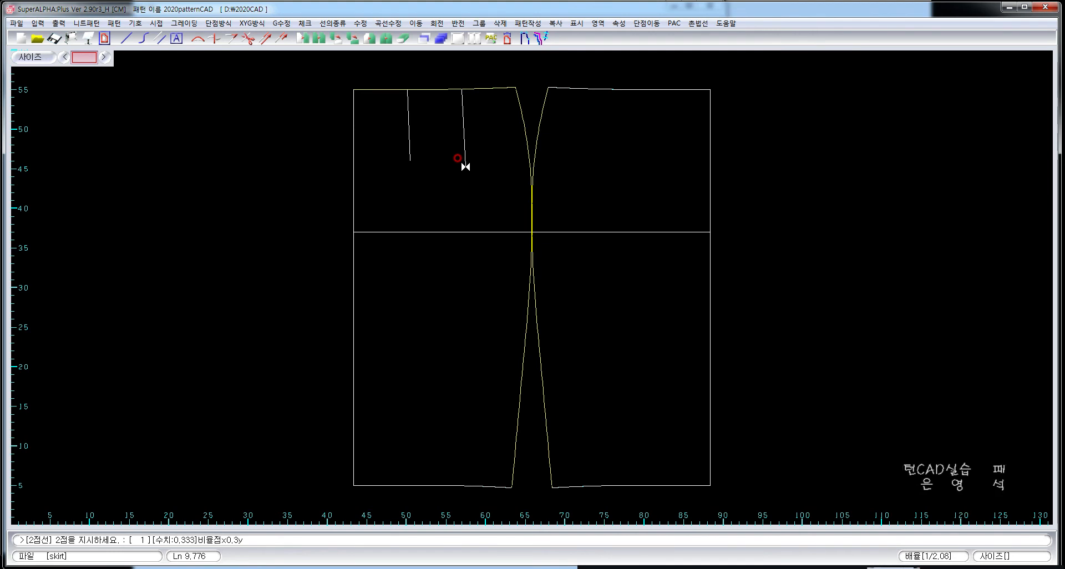
text(y-)
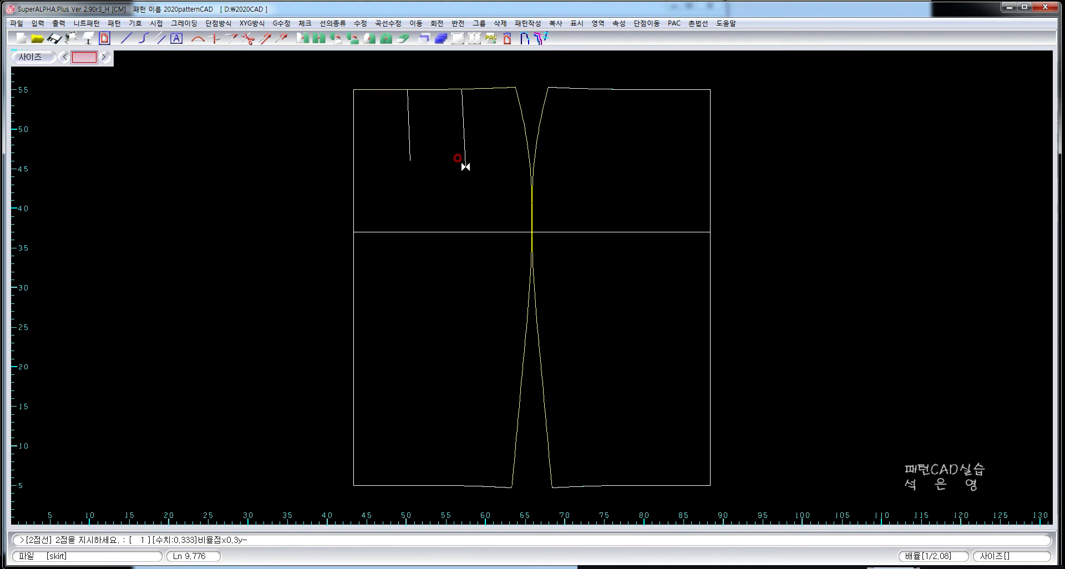
text(10)
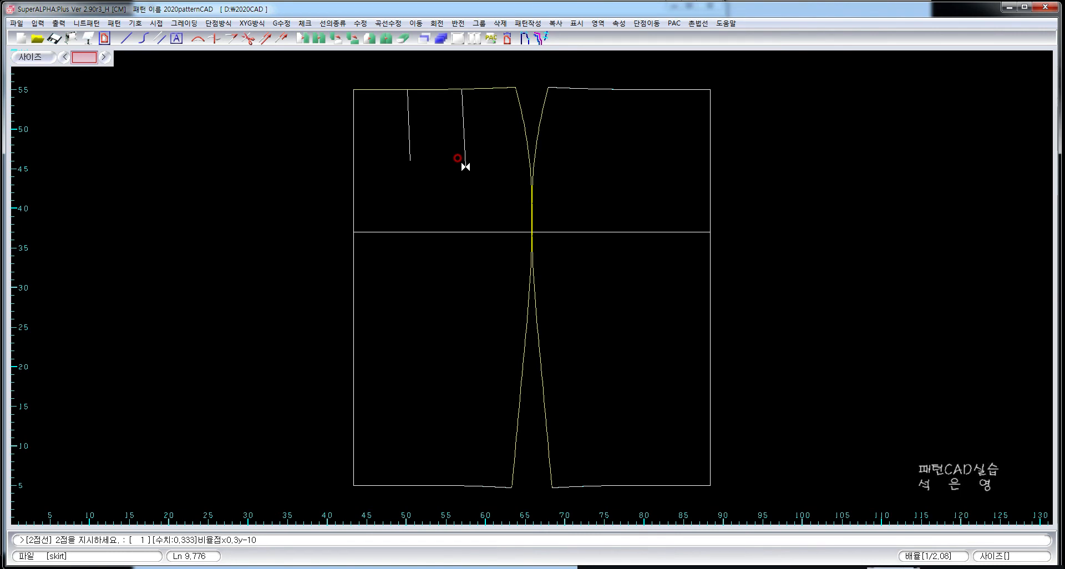
key(Return)
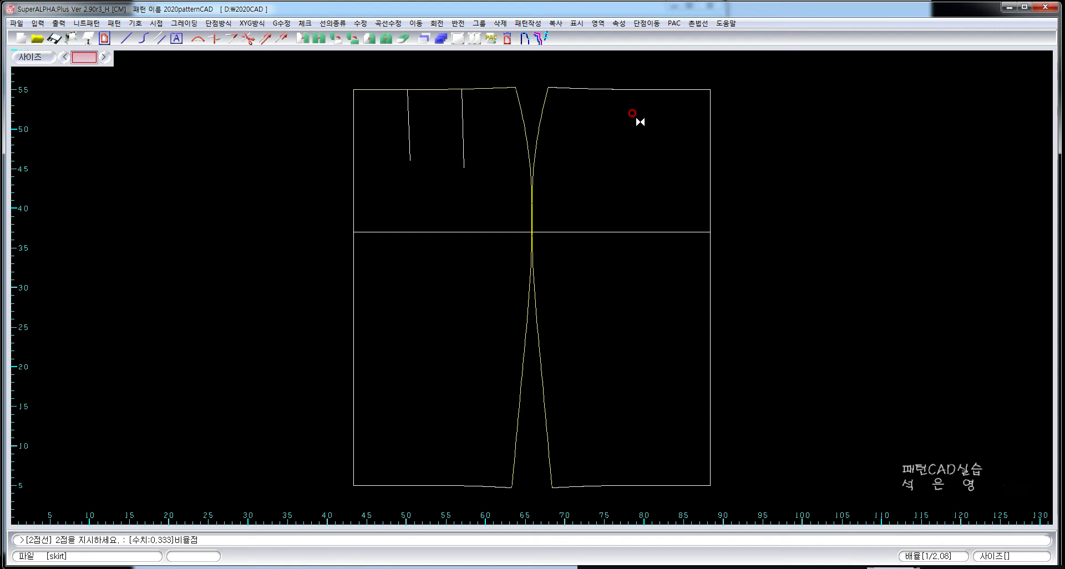
Draw two equal-division lines between the right panel's waistline and its hip line
click(337, 25)
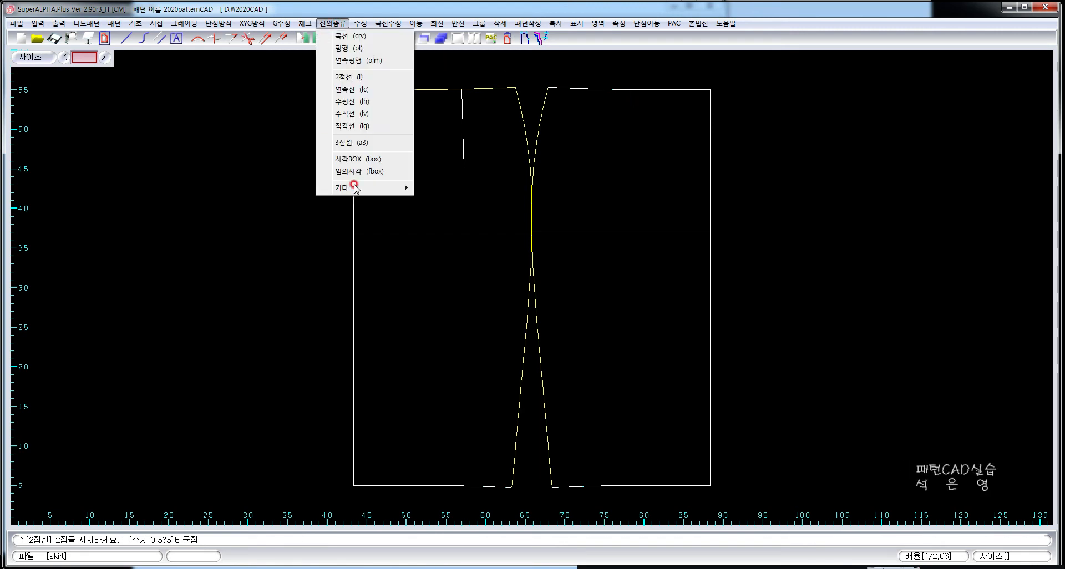
mouse_move(355, 188)
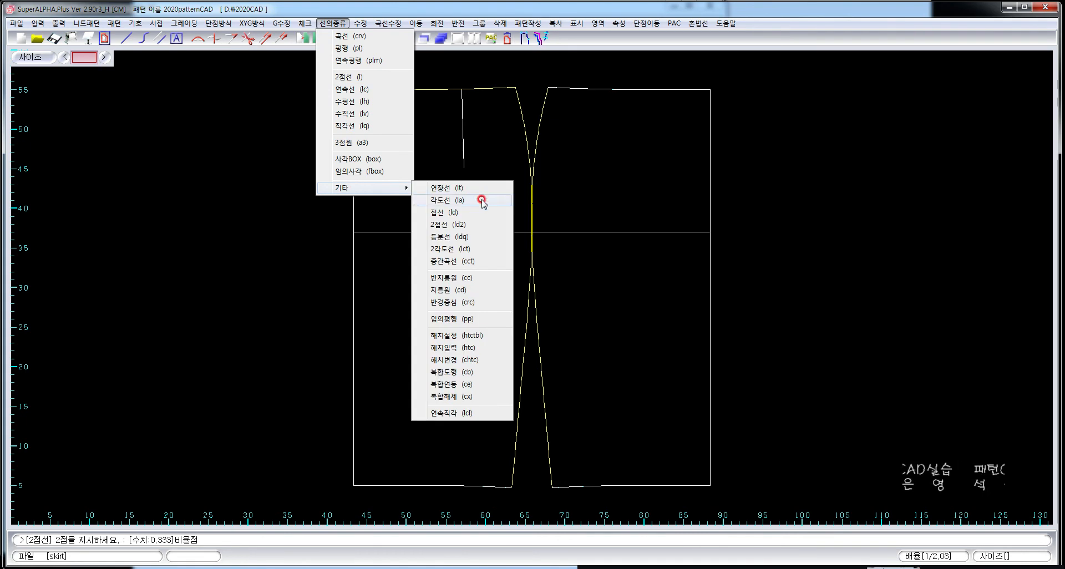
click(496, 237)
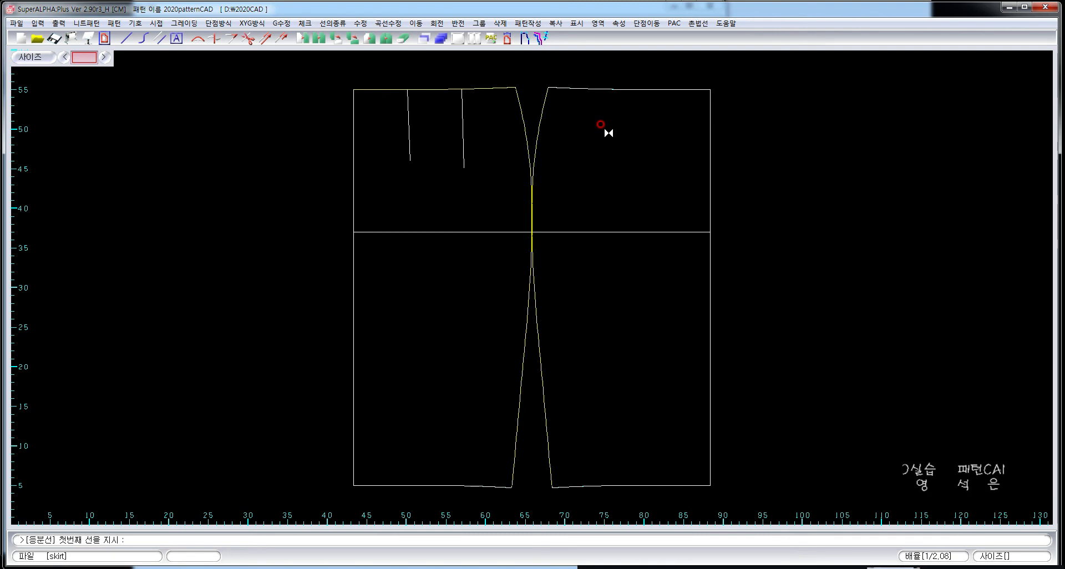
click(599, 89)
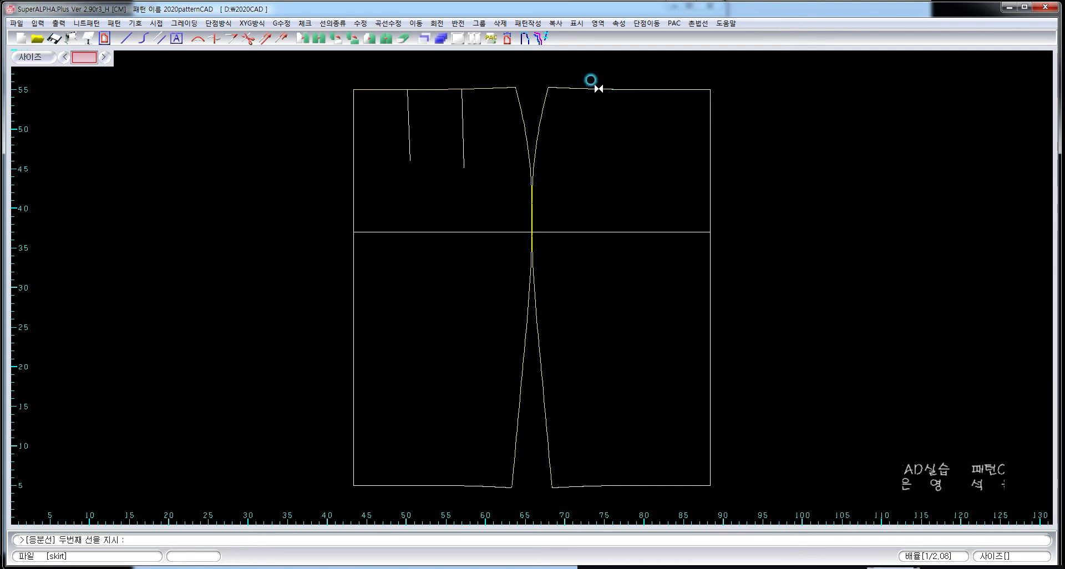
click(577, 232)
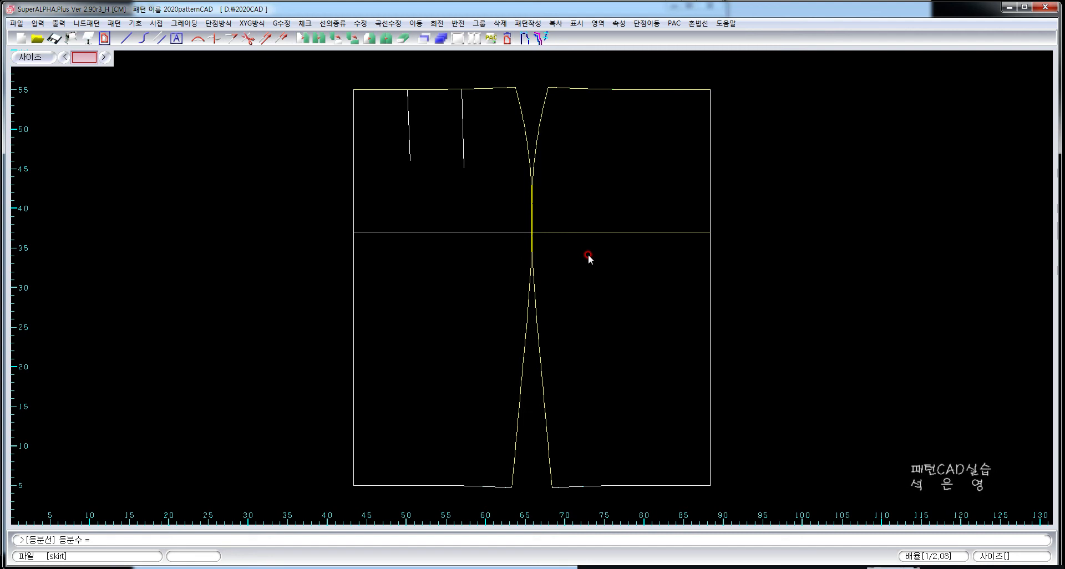
key(Return)
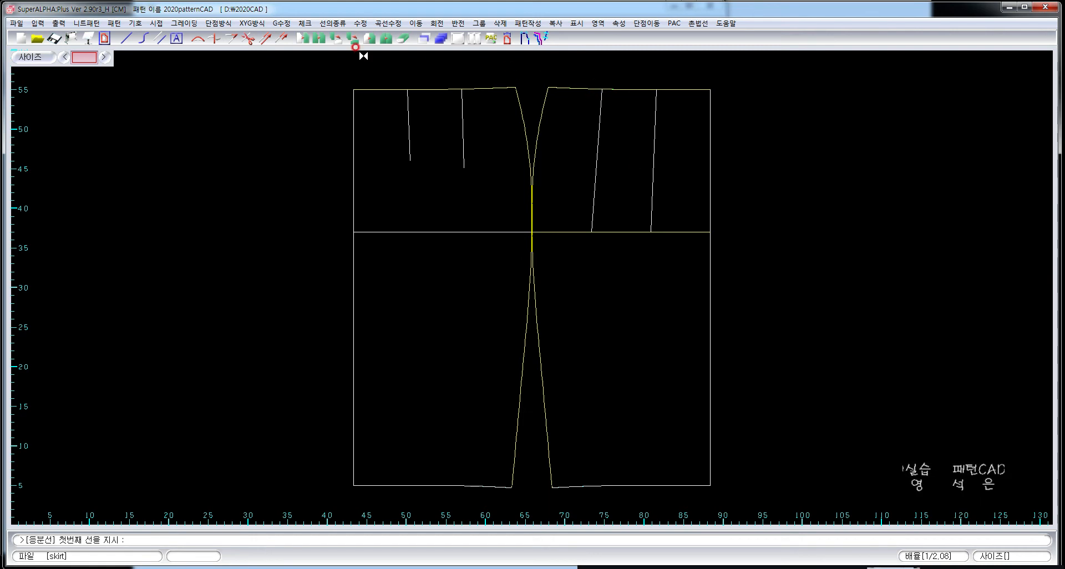
Shorten the right panel's division line nearer the side seam to a length of 11 cm, measured from the waistline
click(361, 23)
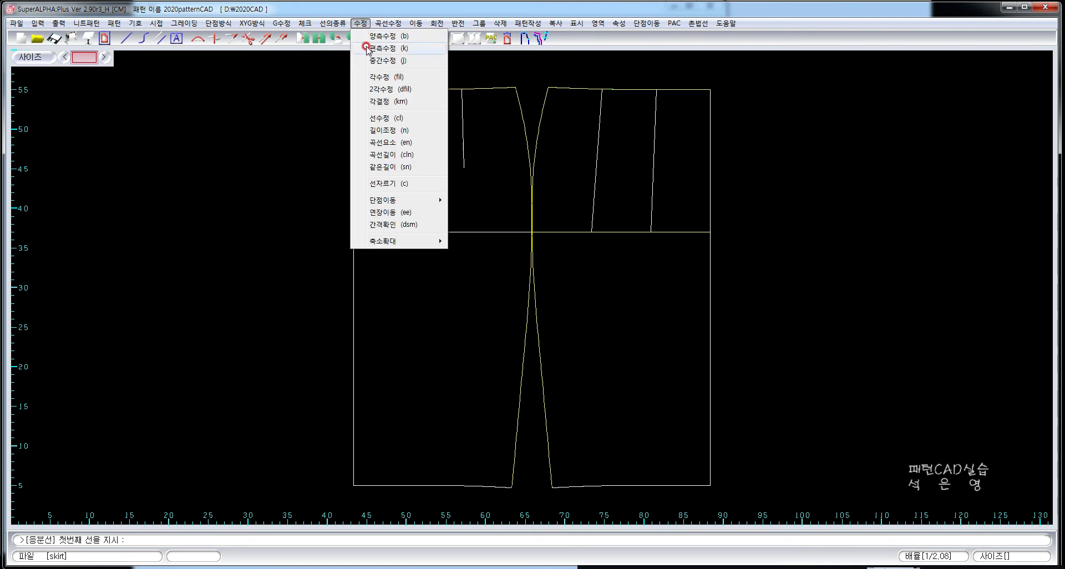
click(432, 121)
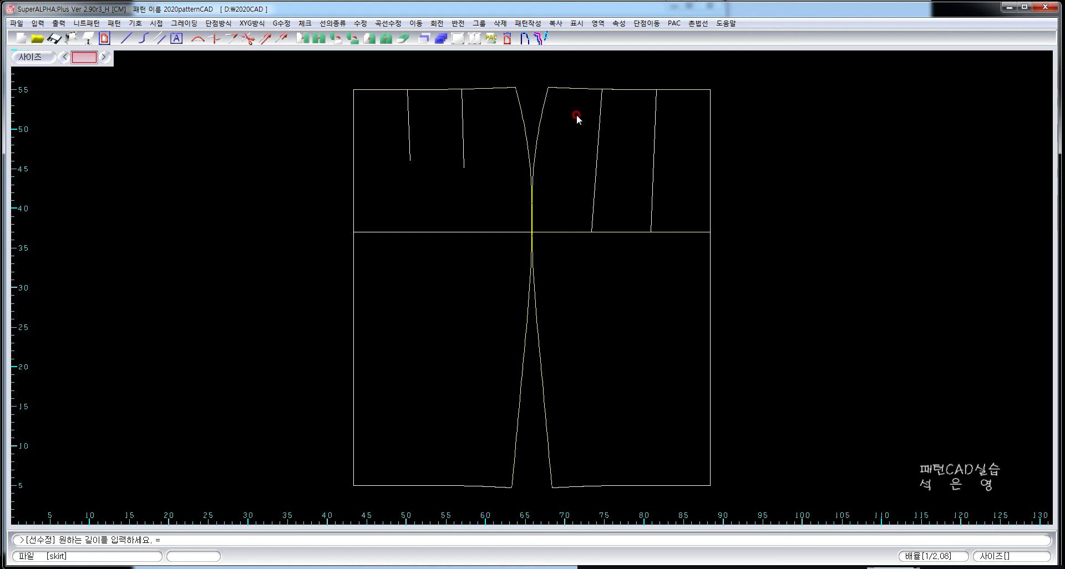
text(11)
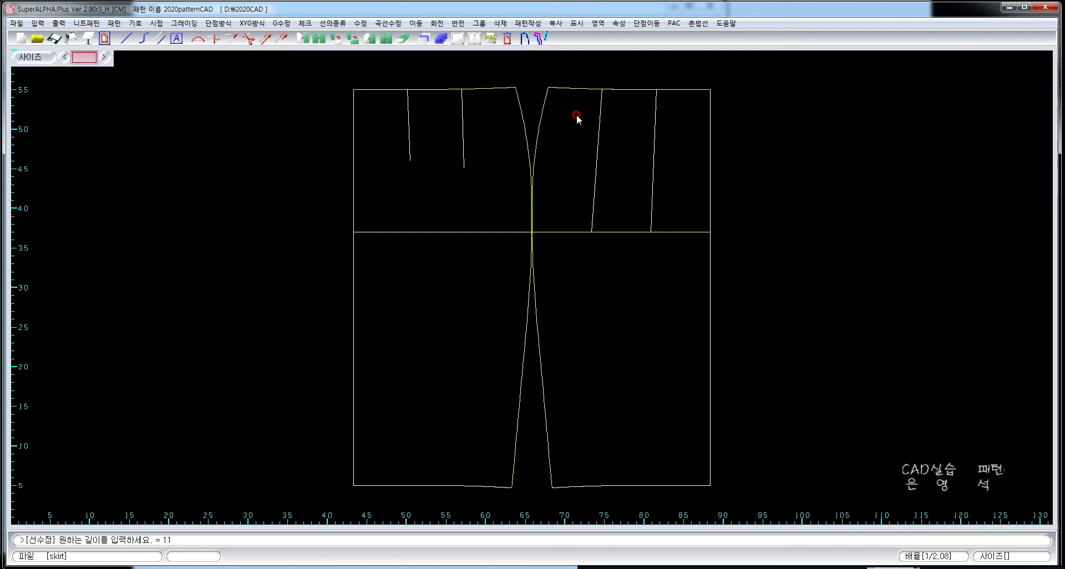
key(Return)
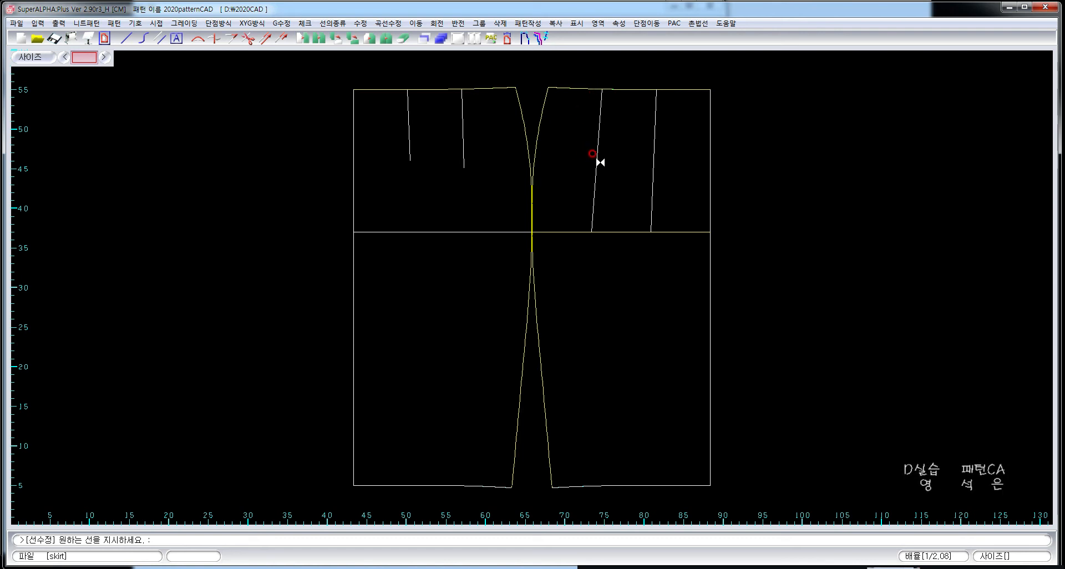
click(599, 118)
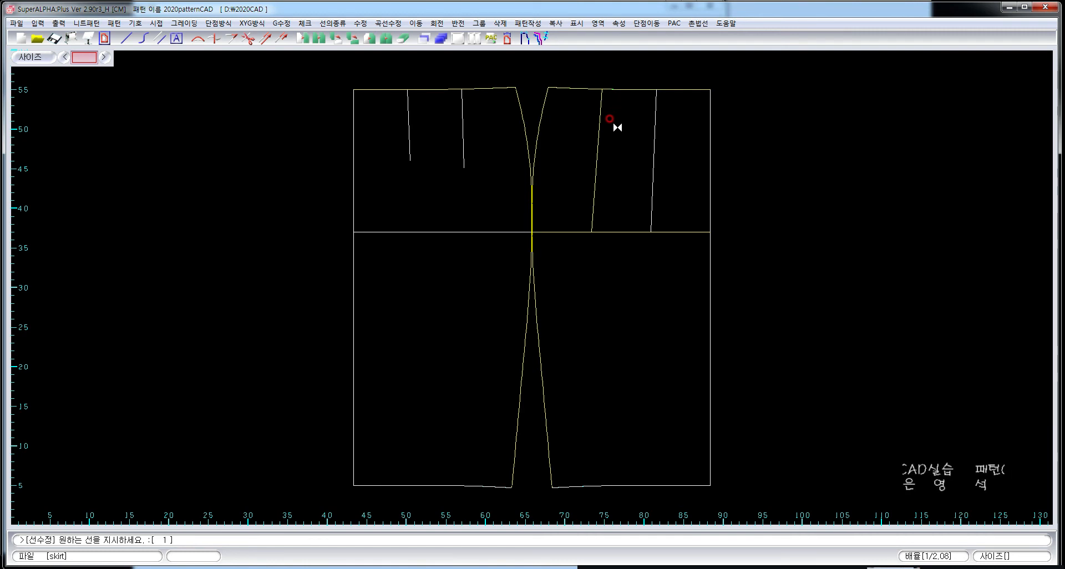
right_click(561, 128)
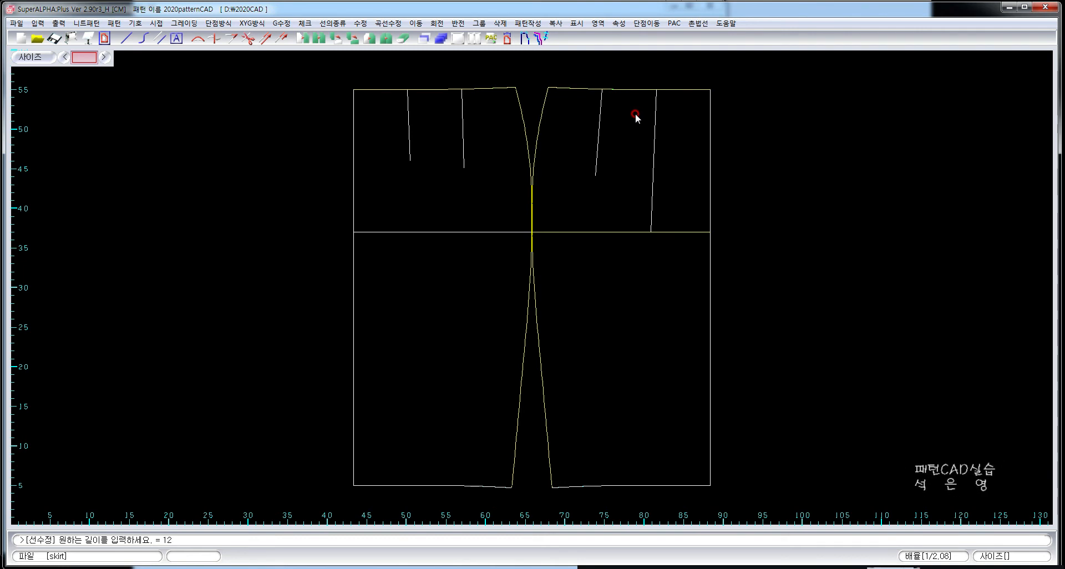
Shorten the right panel's outer division line to a length of 12 cm, measured from the waistline
key(Return)
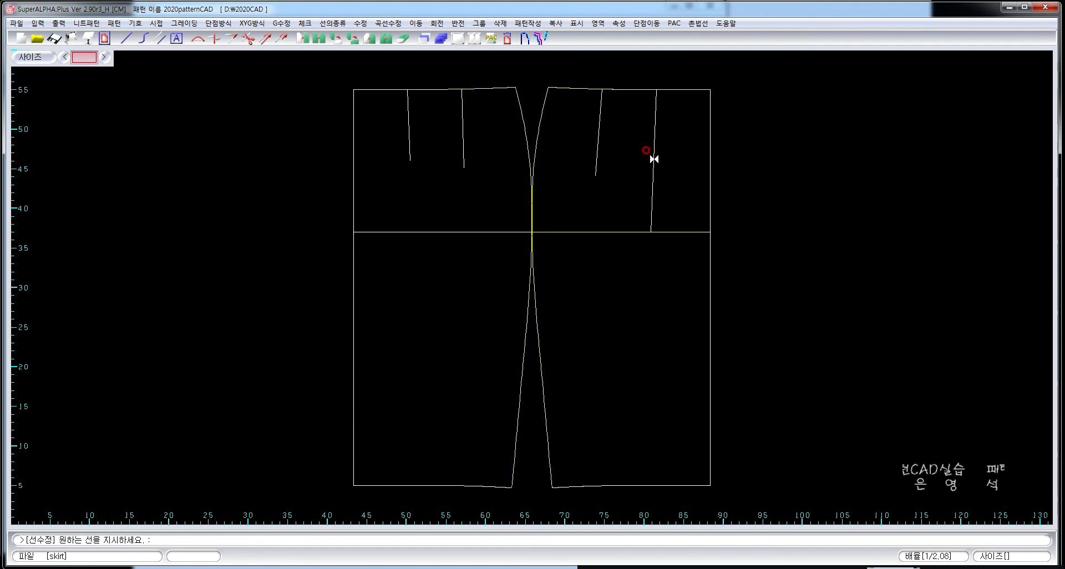
click(654, 108)
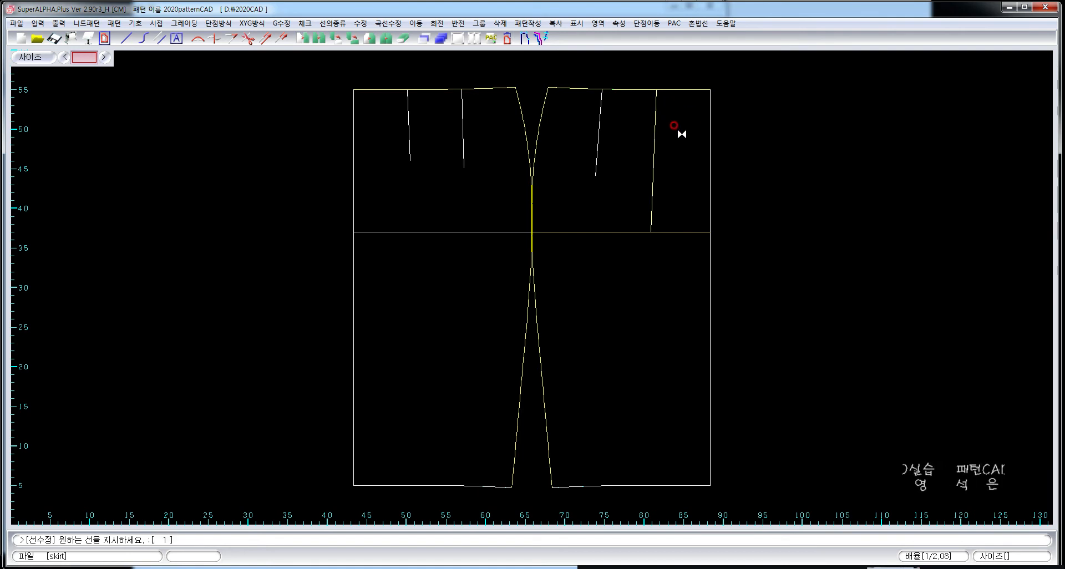
click(682, 134)
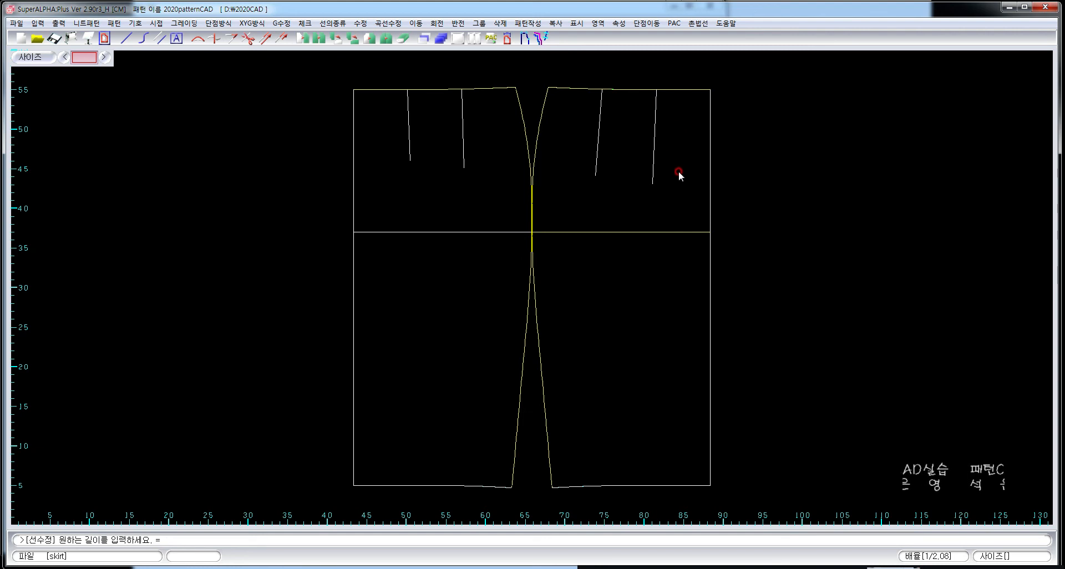
right_click(770, 193)
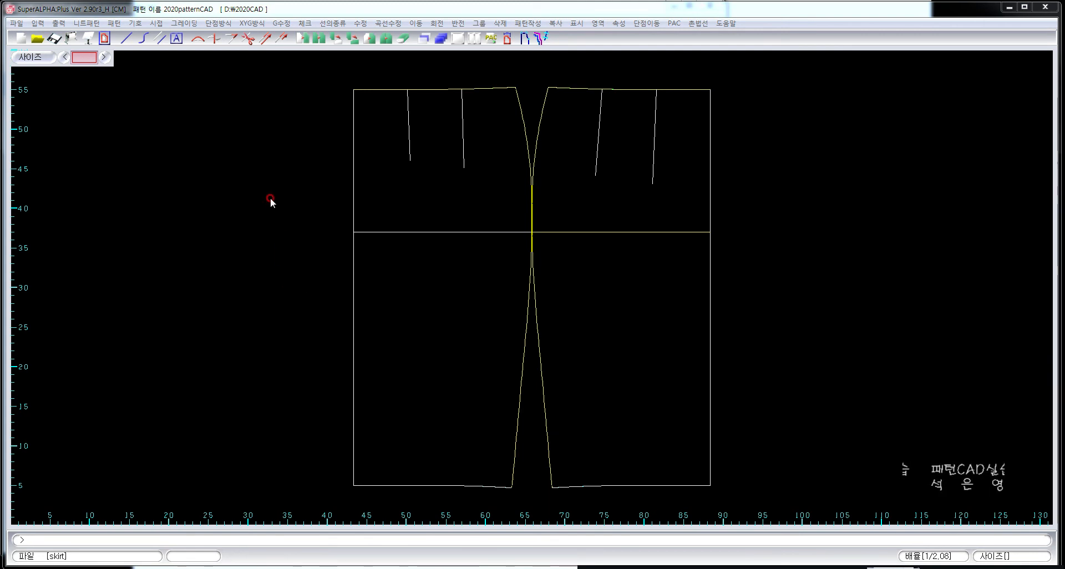
Create a dart with an intake of 1.3 cm on the left waistline around the outer dart centre line
click(114, 23)
mouse_move(172, 137)
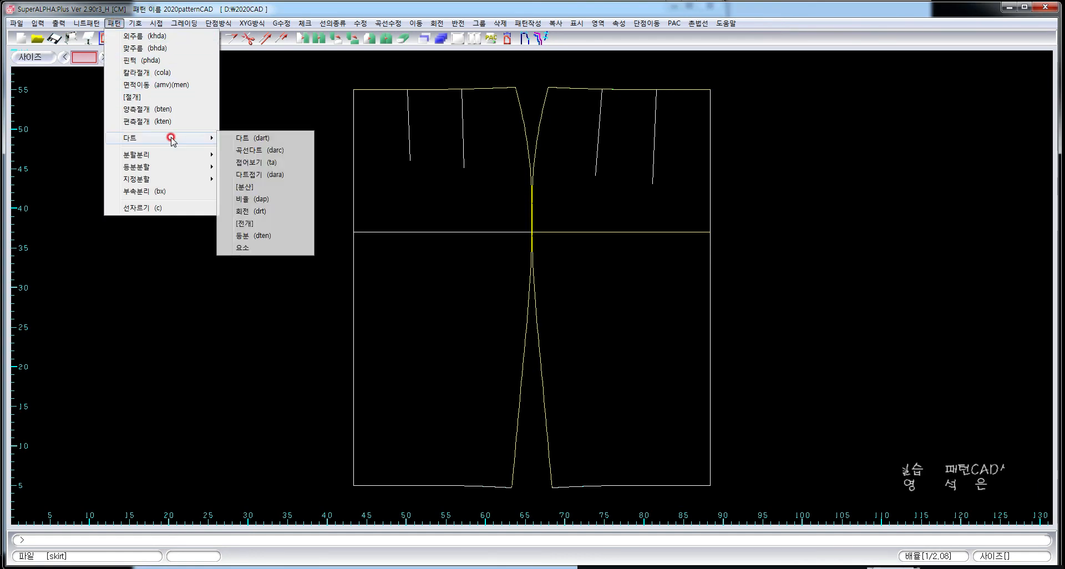
click(294, 138)
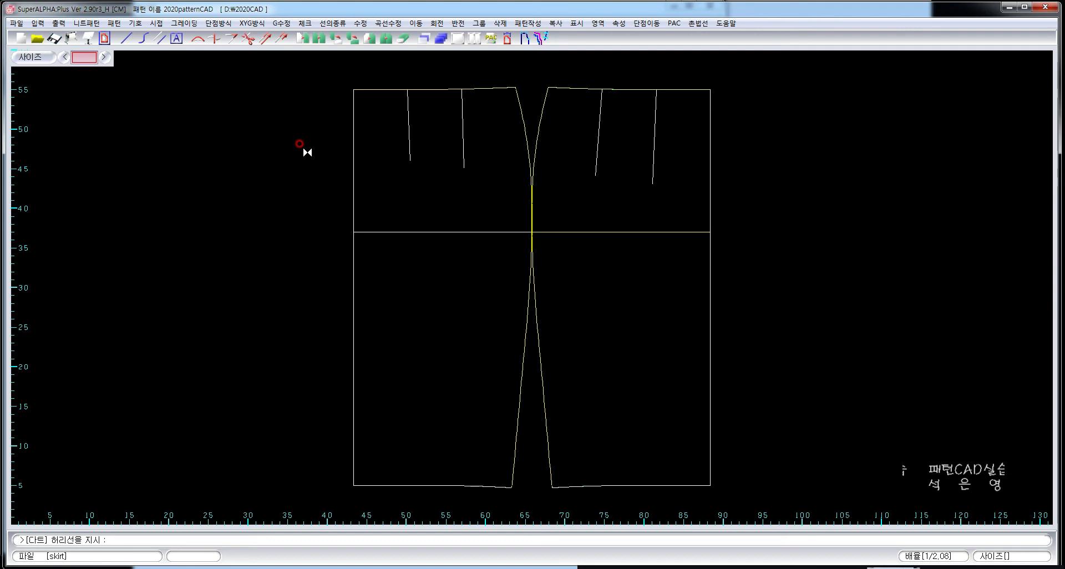
click(382, 90)
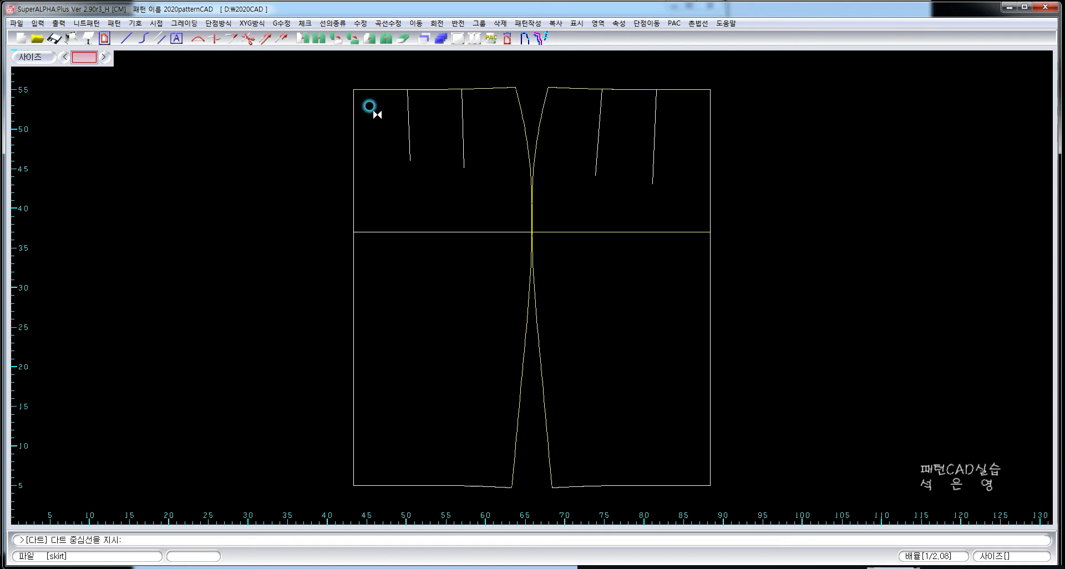
click(408, 141)
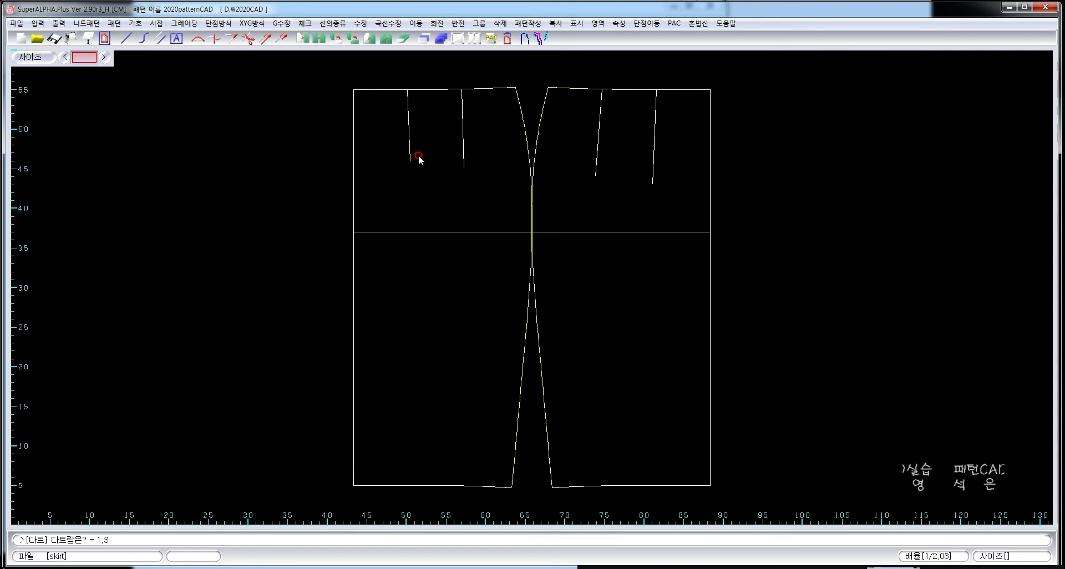
key(Return)
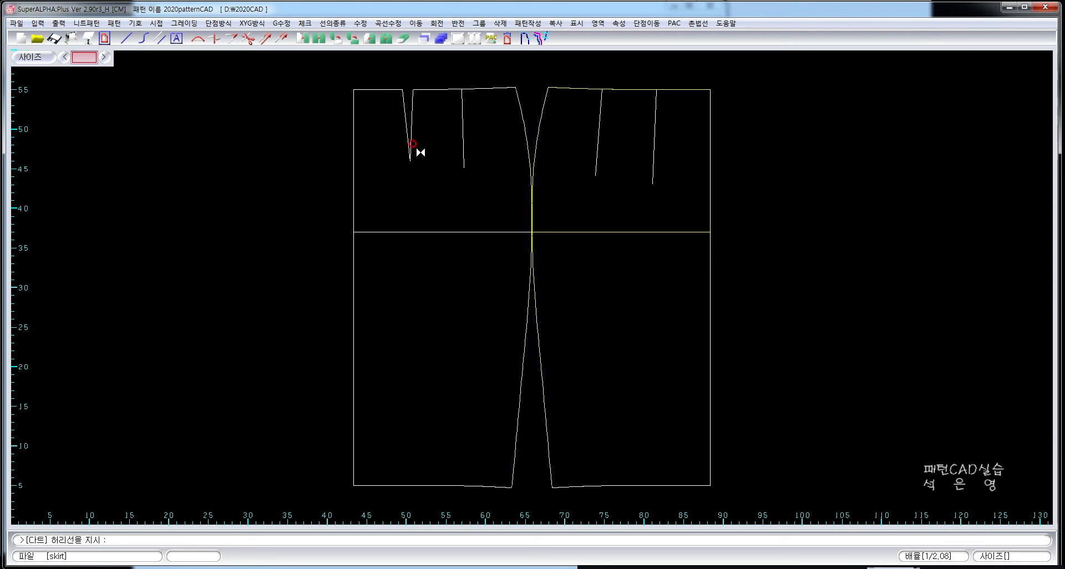
Create a dart with an intake of 1.7 cm around the left panel's dart centre line nearer the side seam
click(442, 88)
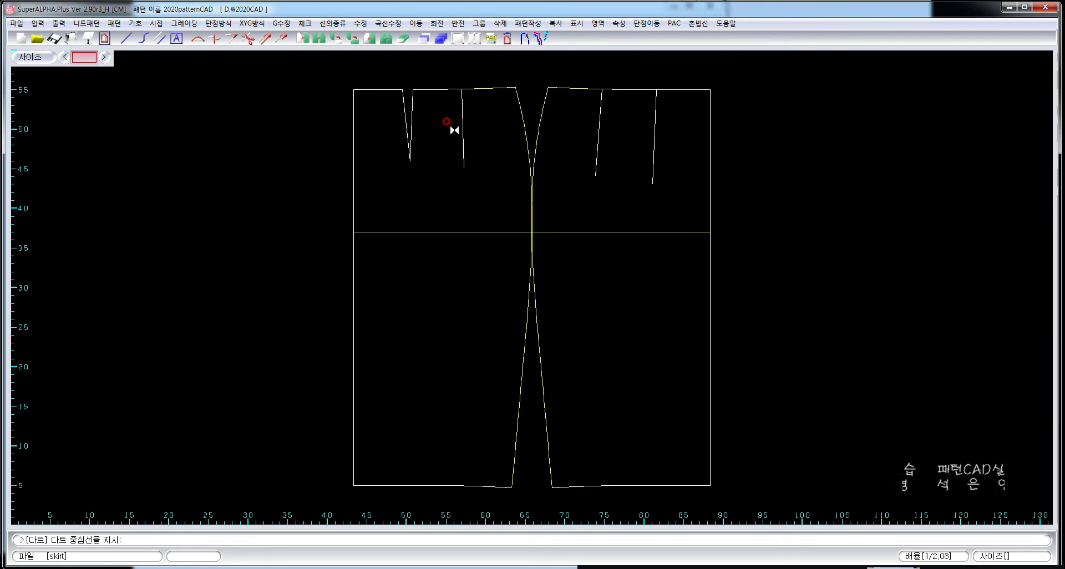
click(463, 138)
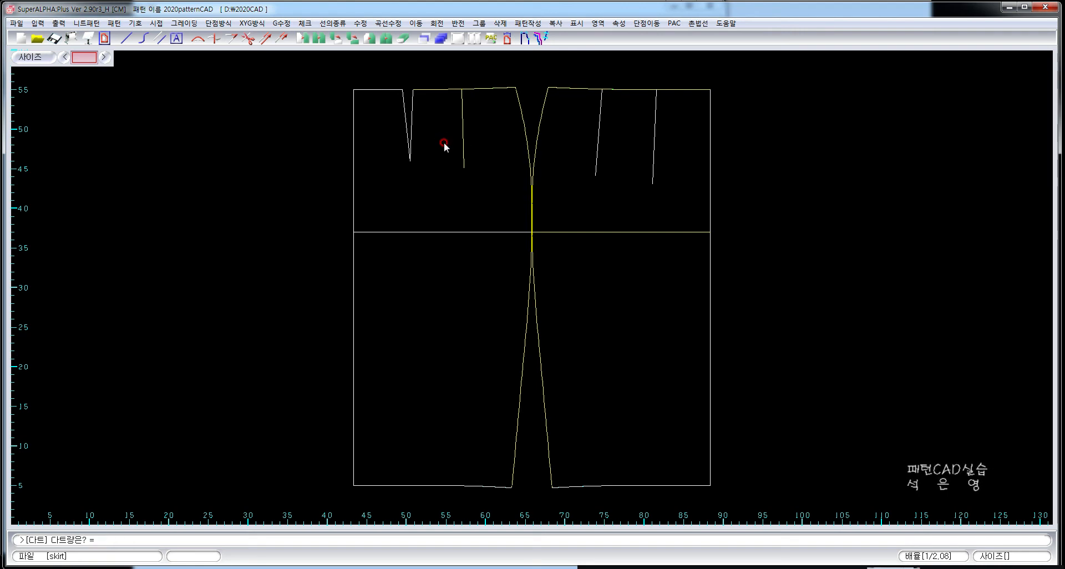
text(1.7)
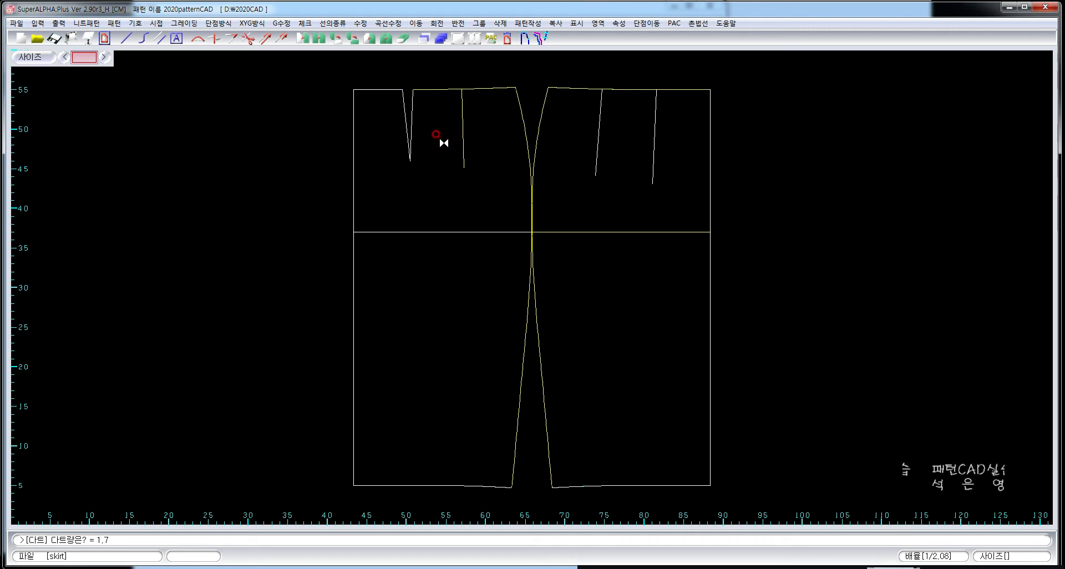
key(Return)
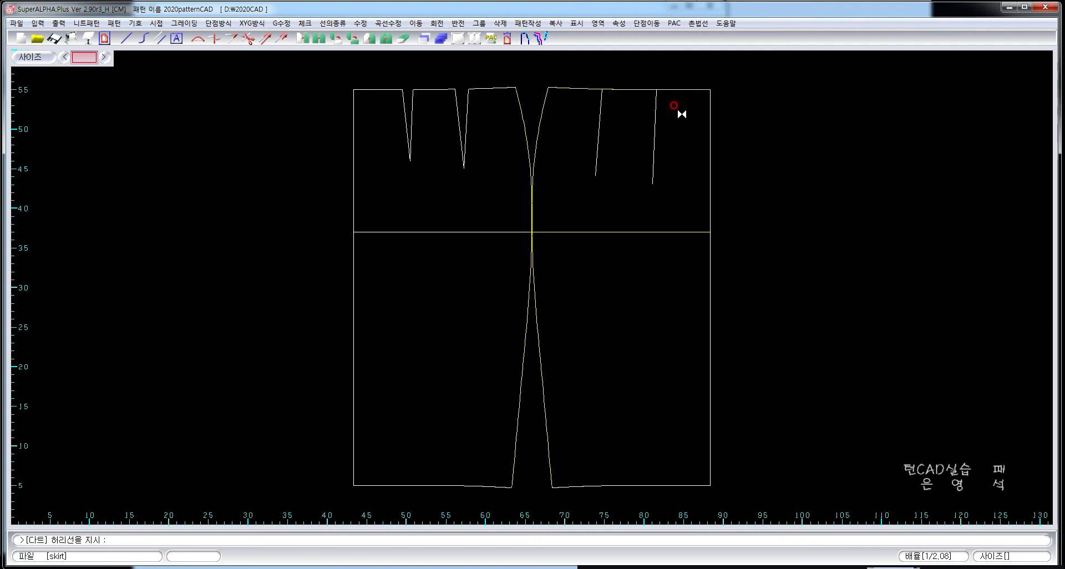
Create a dart with an intake of 1.8 cm on the right waistline around the outer dart centre line
click(688, 87)
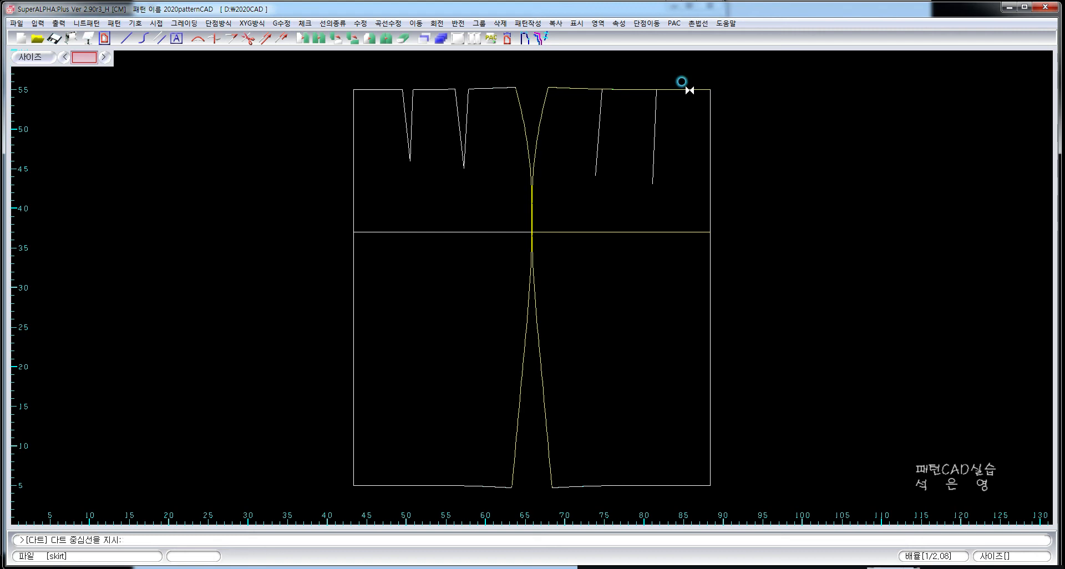
click(653, 142)
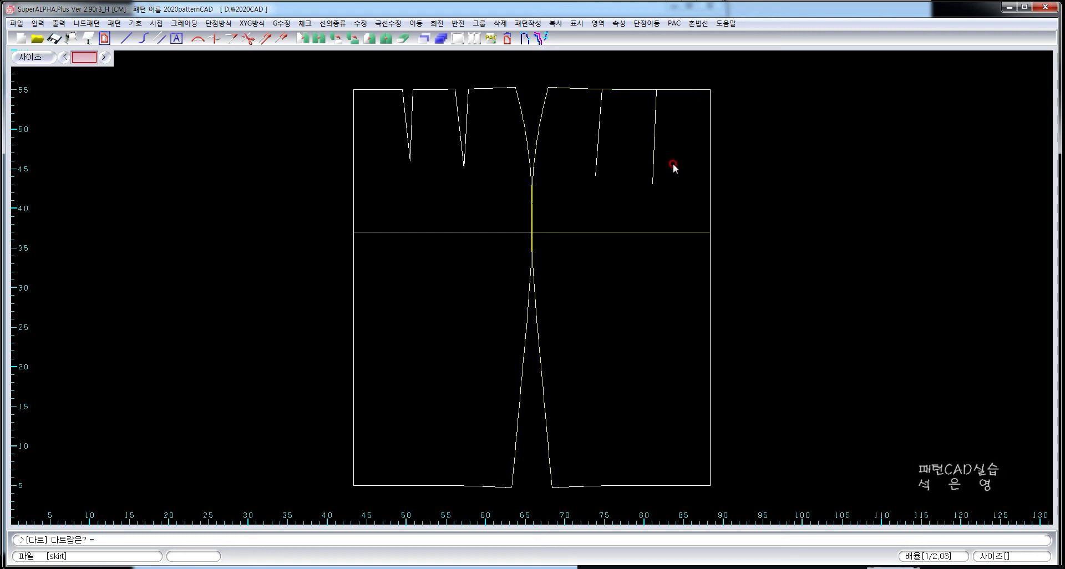
text(1.)
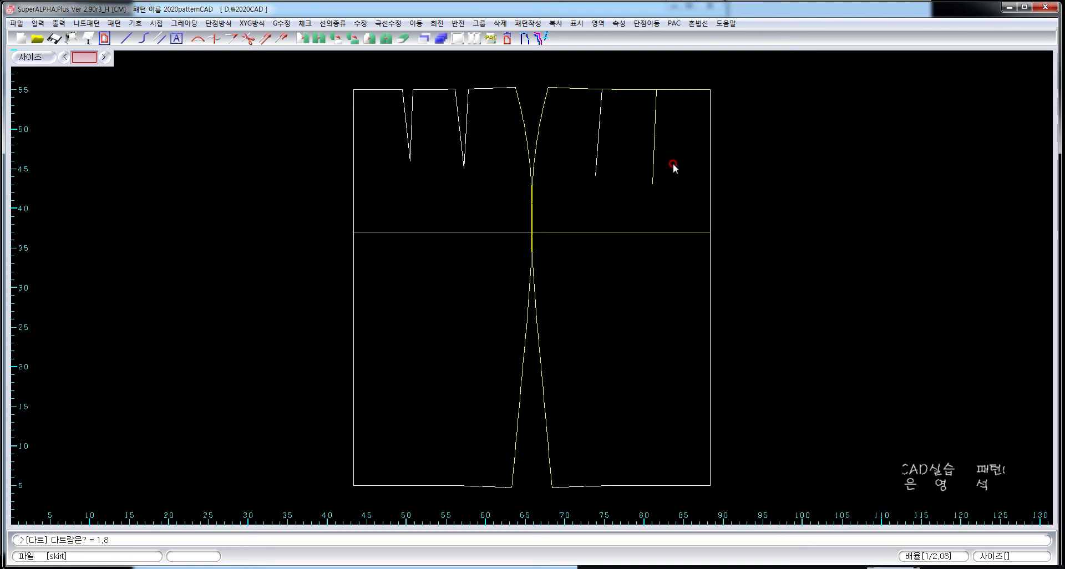
text(8)
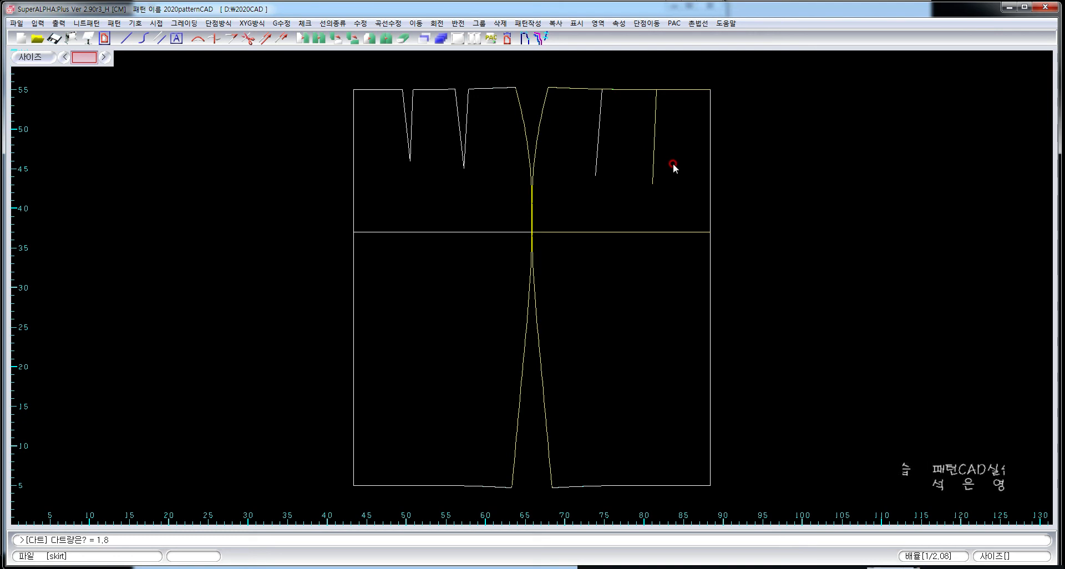
key(Return)
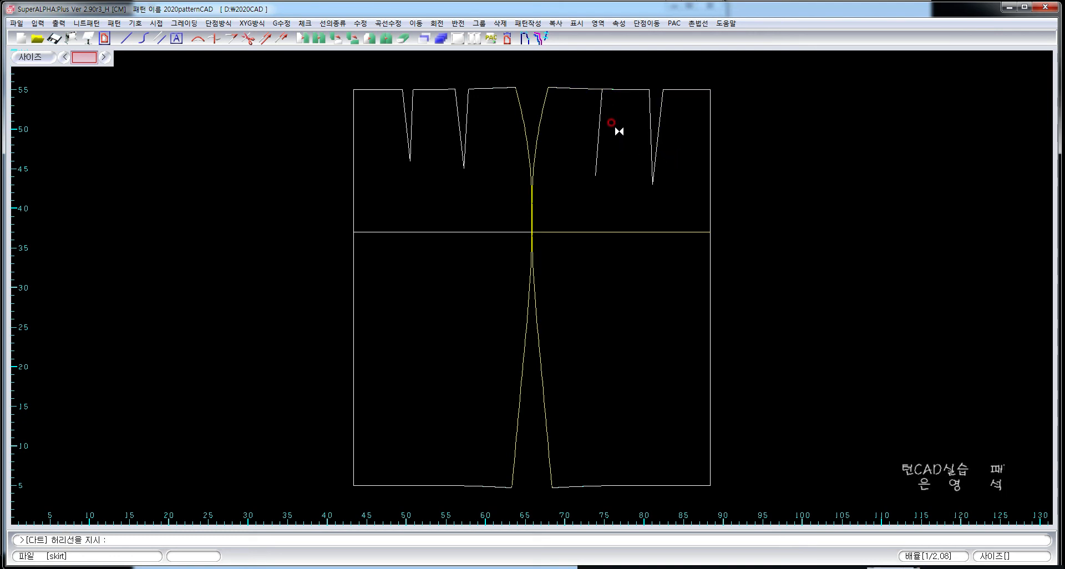
Create a dart with an intake of 1.4 cm around the right panel's dart centre line nearer the side seam
click(613, 84)
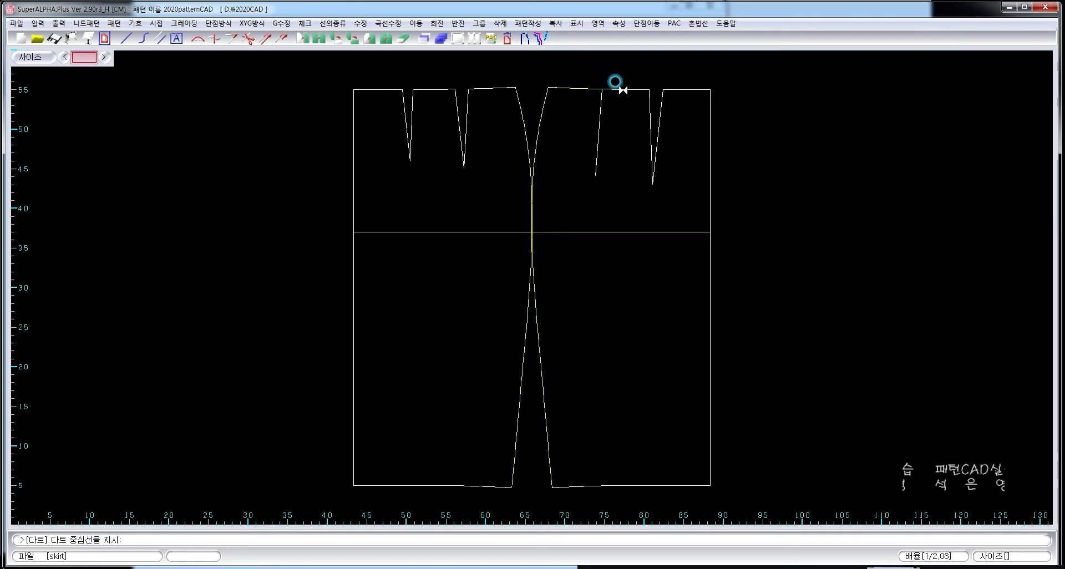
click(597, 150)
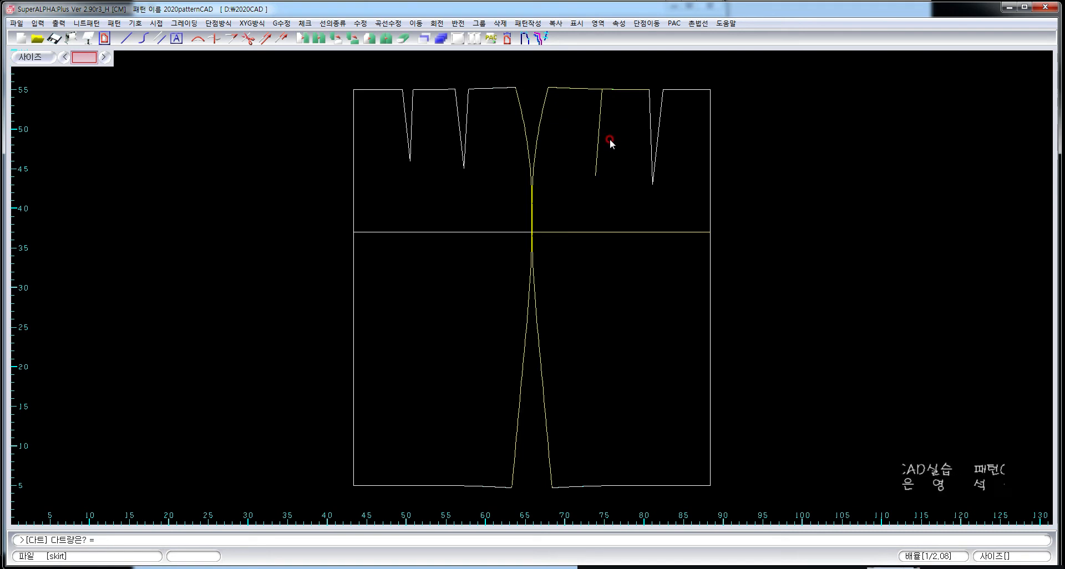
text(1.)
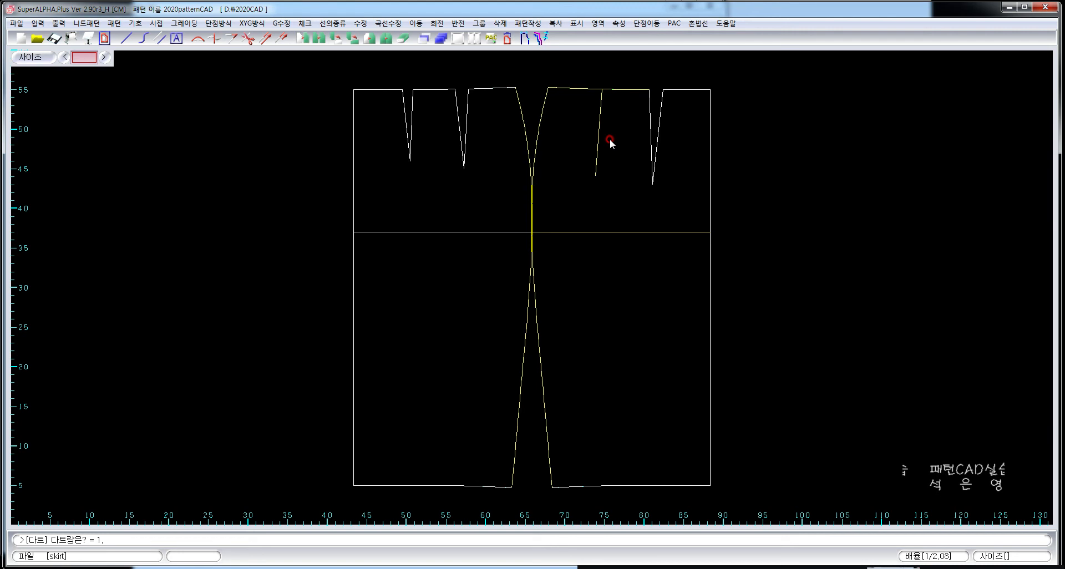
text(4)
key(Return)
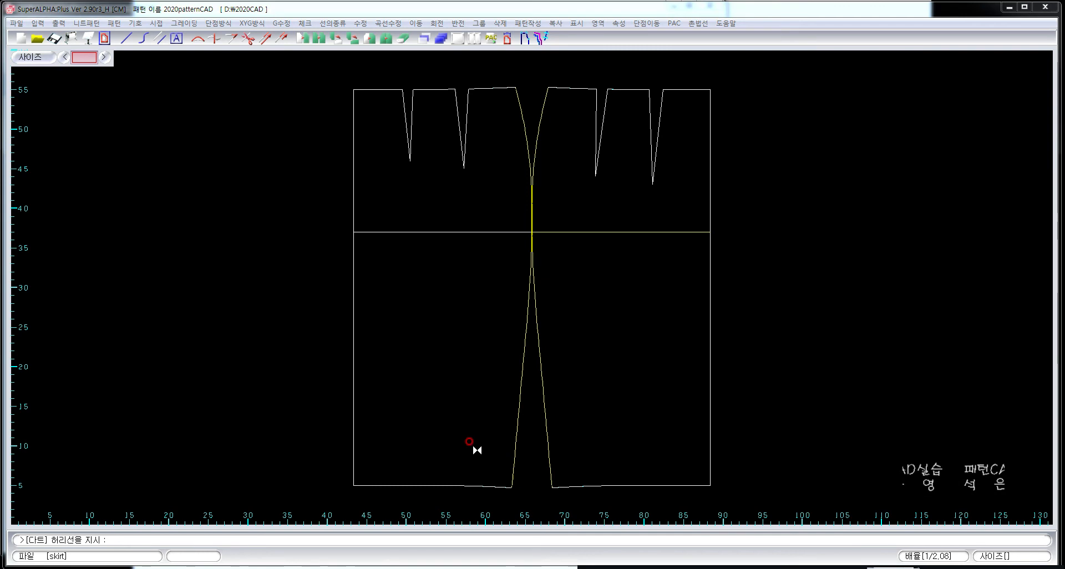
right_click(416, 397)
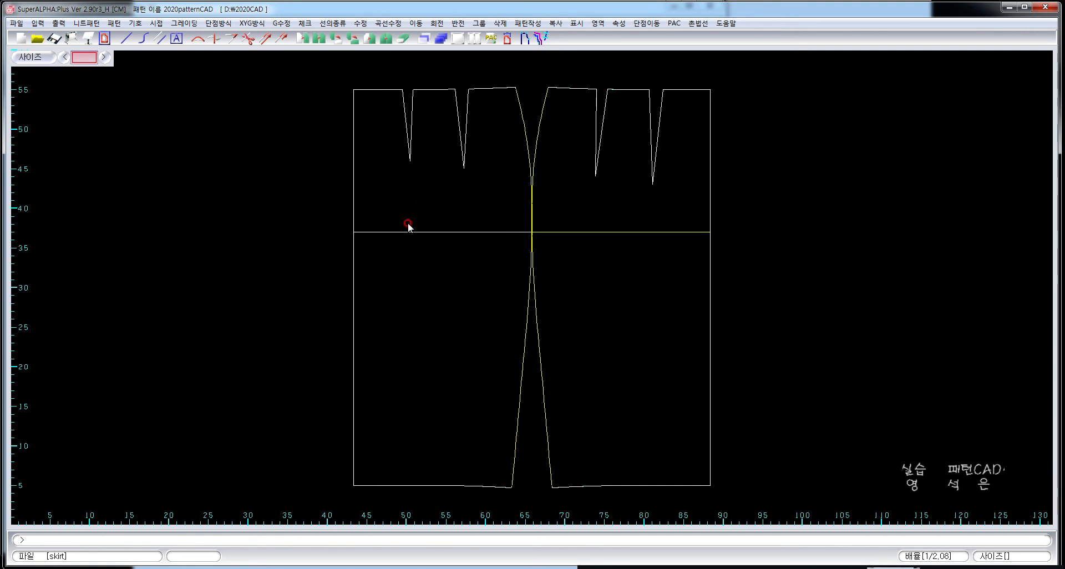
Start the dart fold preview (접어보기) and designate the left panel's three waistline segments as the lines to fold
right_click(311, 162)
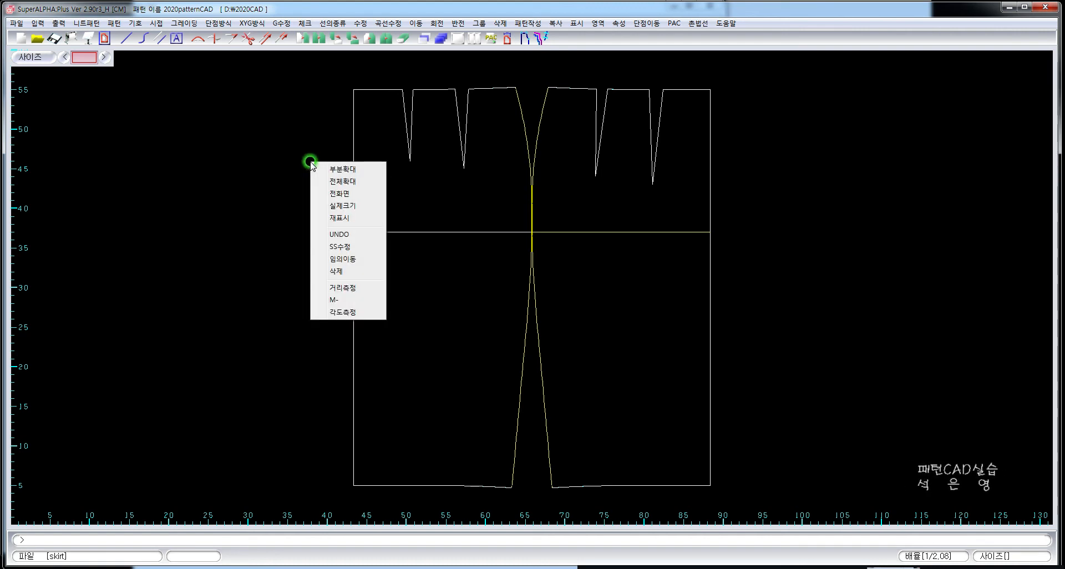
click(334, 169)
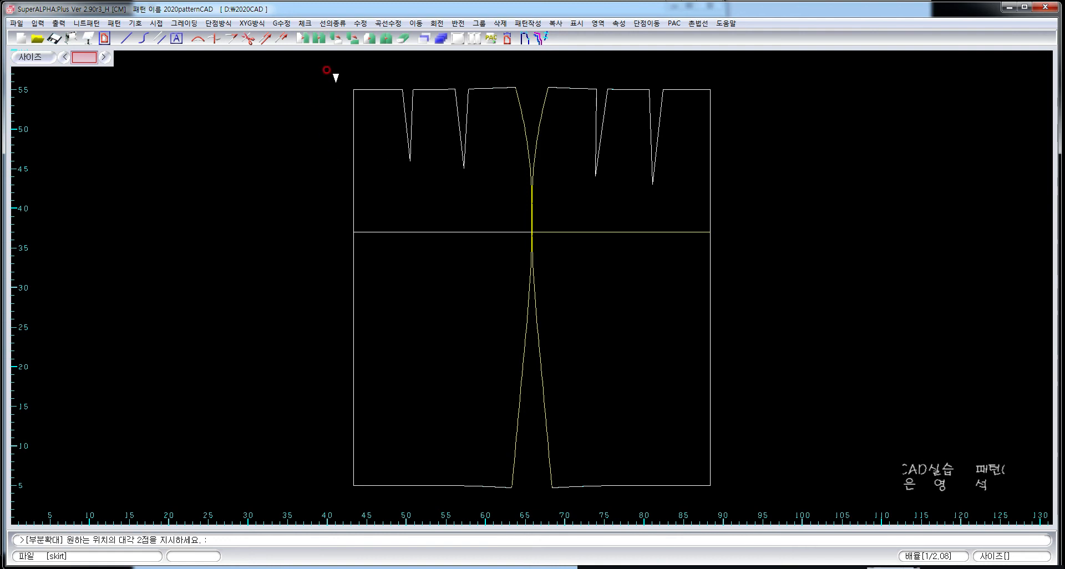
click(331, 69)
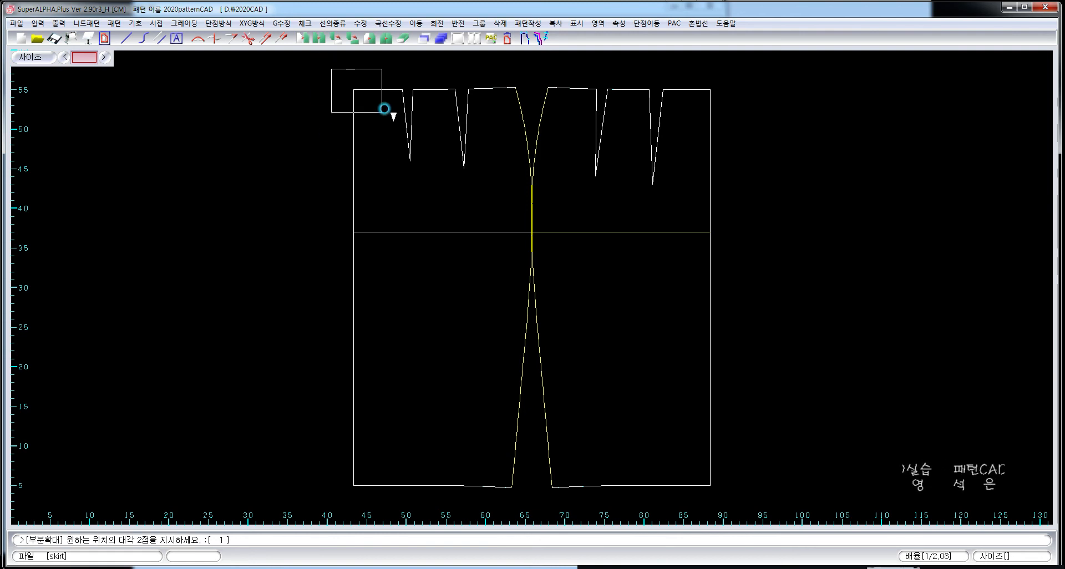
click(728, 237)
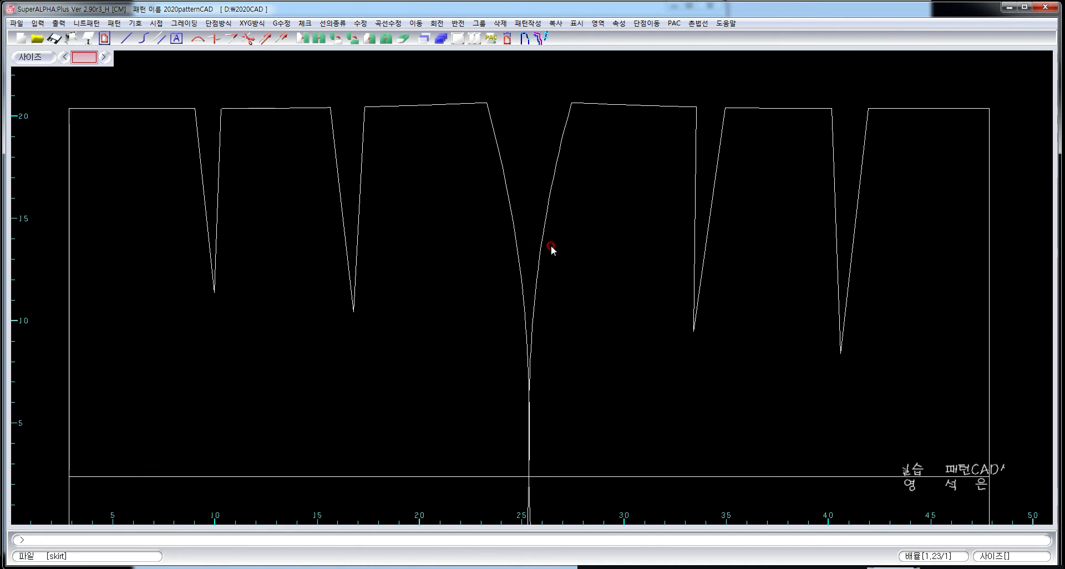
click(114, 24)
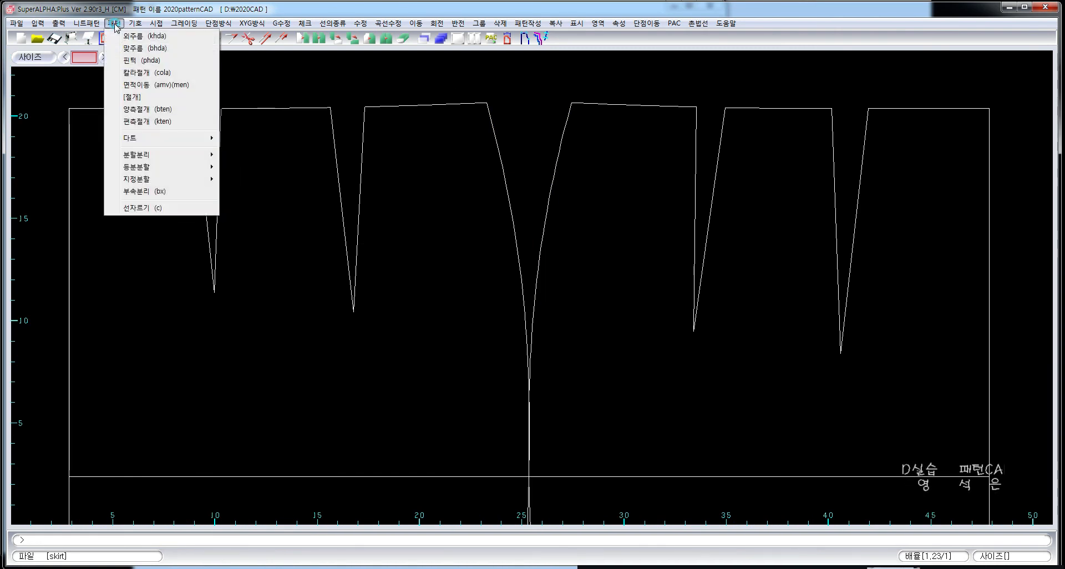
mouse_move(178, 138)
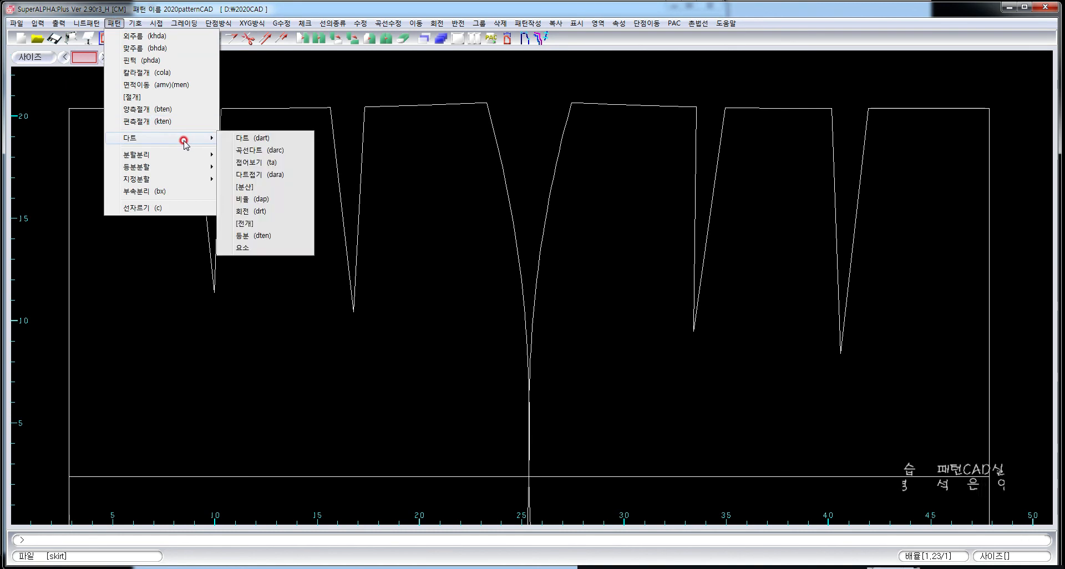
click(298, 165)
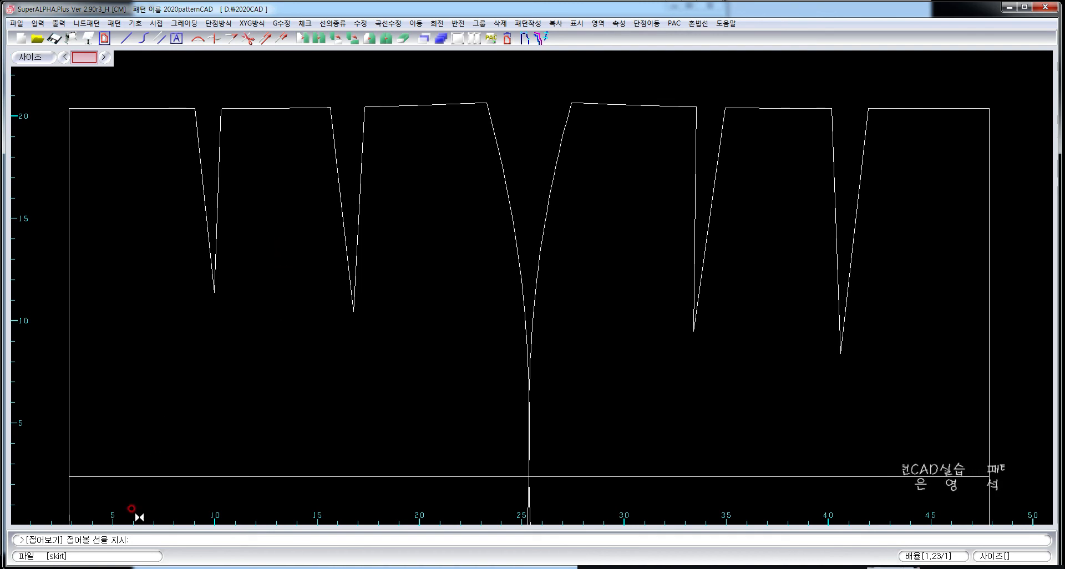
click(145, 109)
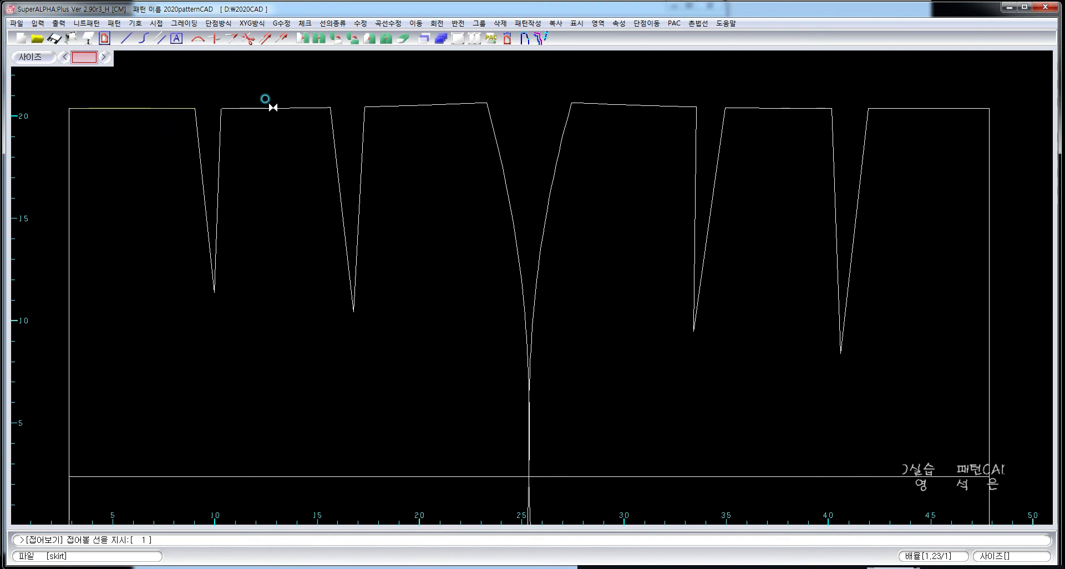
click(393, 105)
click(413, 105)
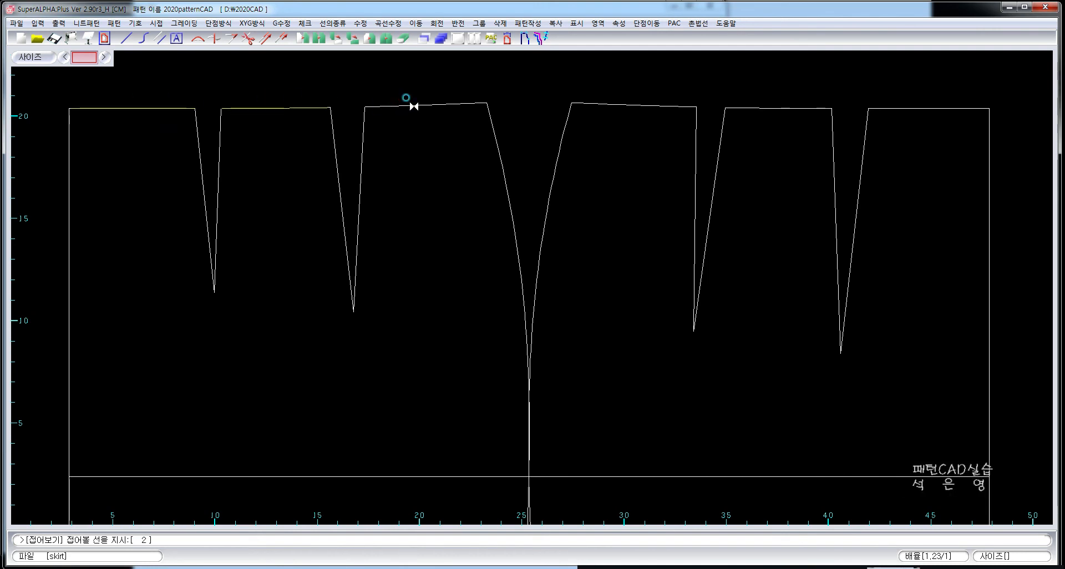
right_click(404, 174)
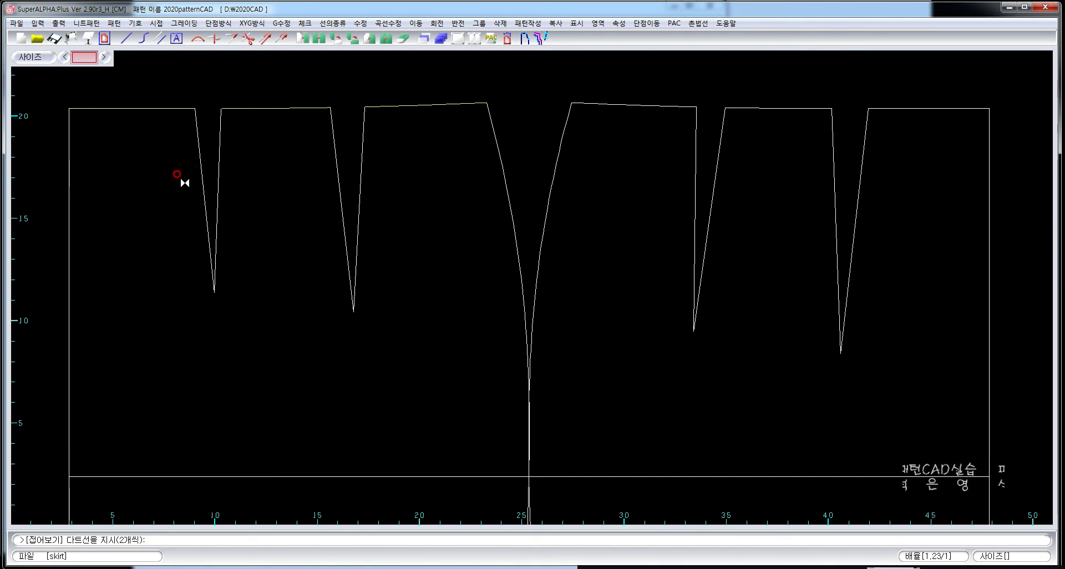
Fold the left panel's two darts closed using their four dart legs and the outer dart's tip as the end position
click(216, 181)
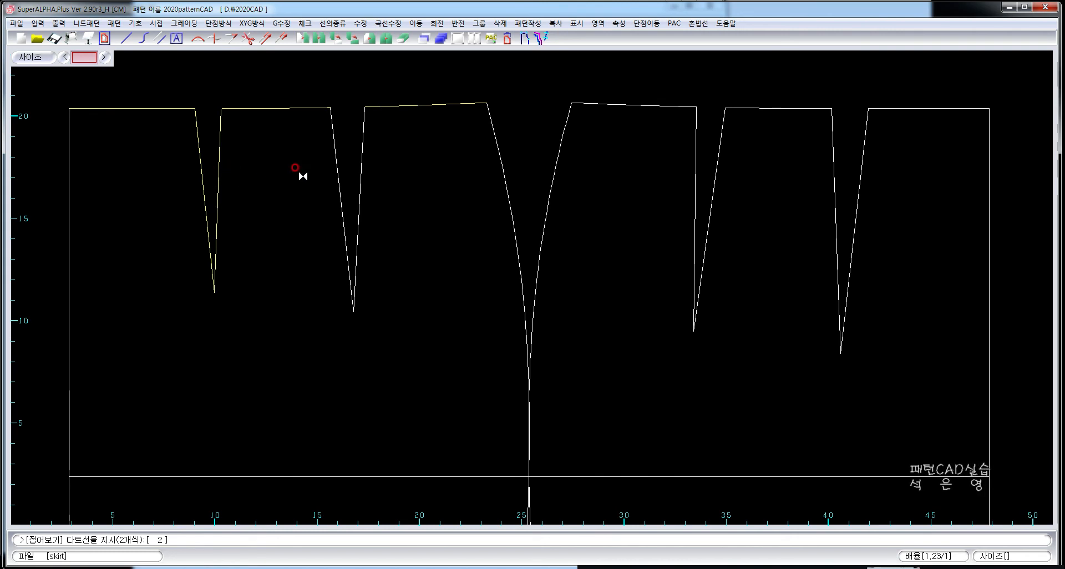
click(343, 178)
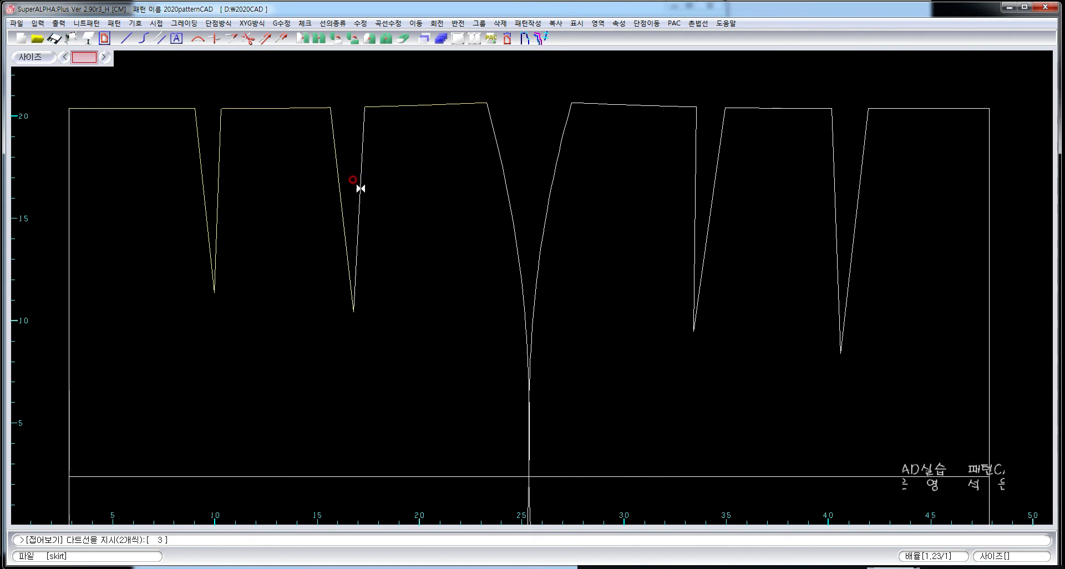
click(357, 183)
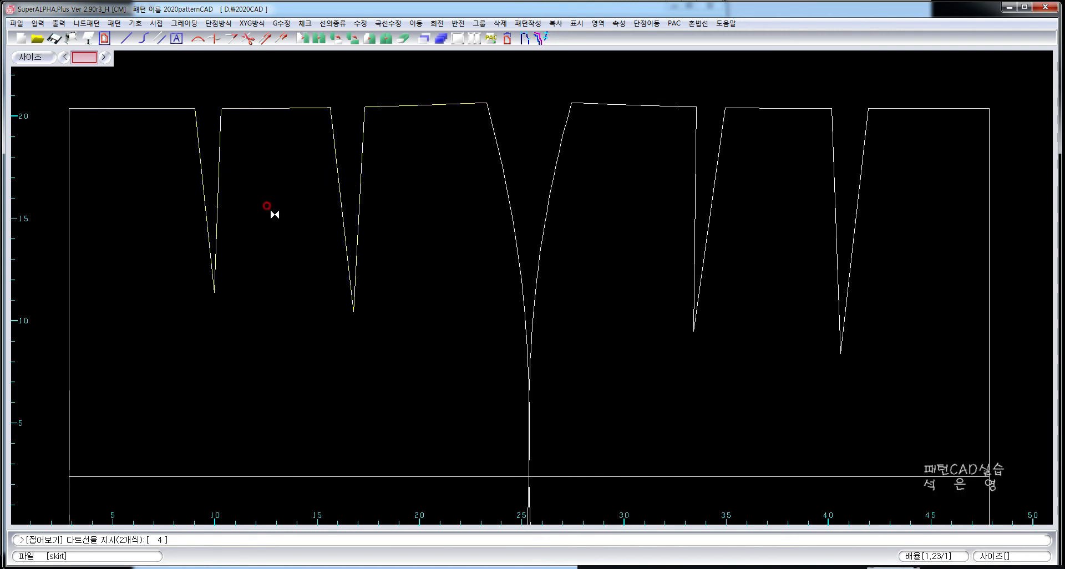
right_click(274, 211)
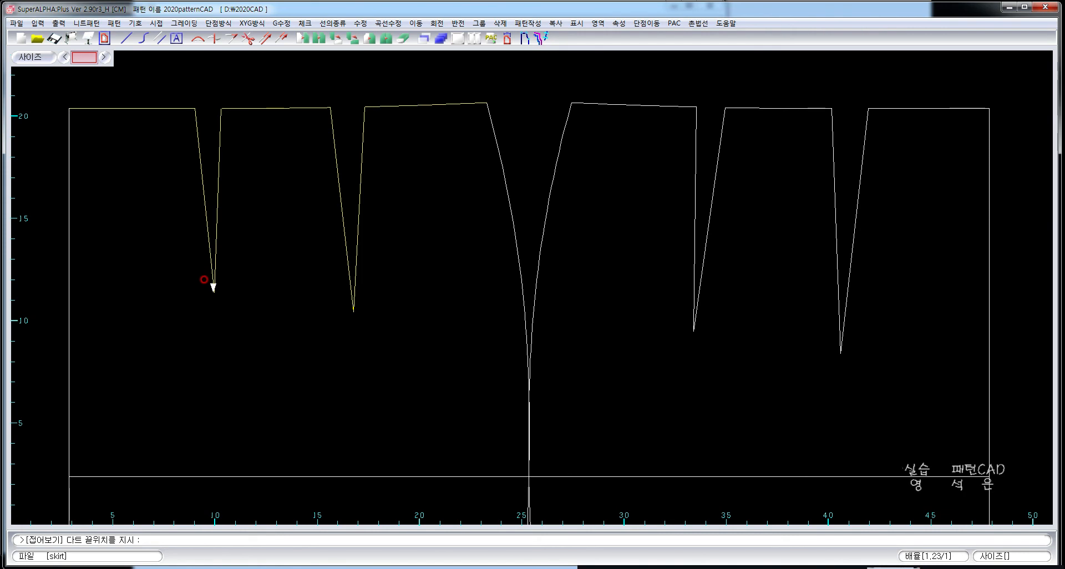
click(212, 286)
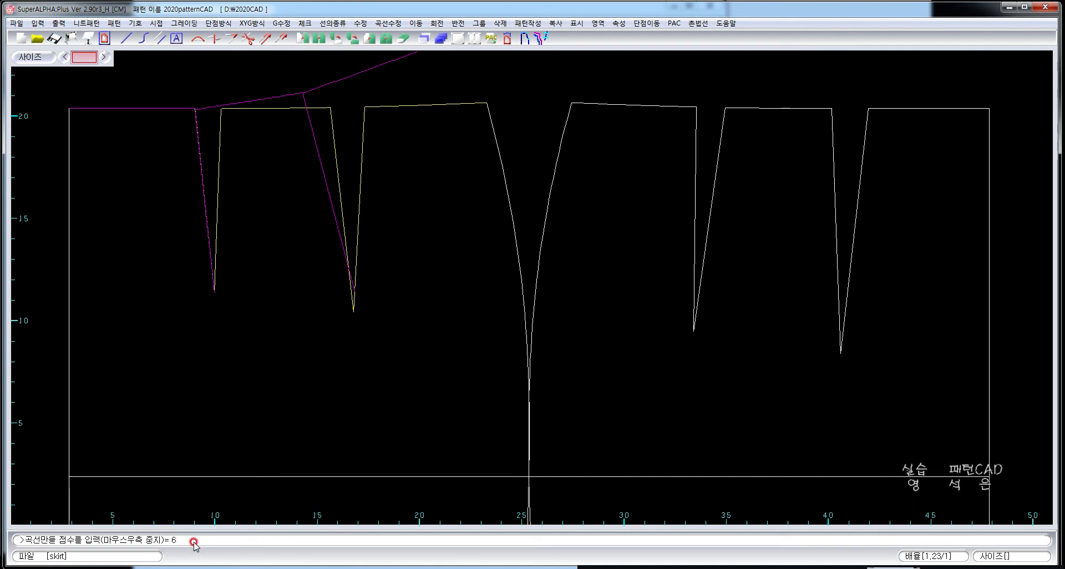
Smooth the folded left waistline with a 6-point curve, shift its point near the outer dart slightly, and apply the correction
key(Return)
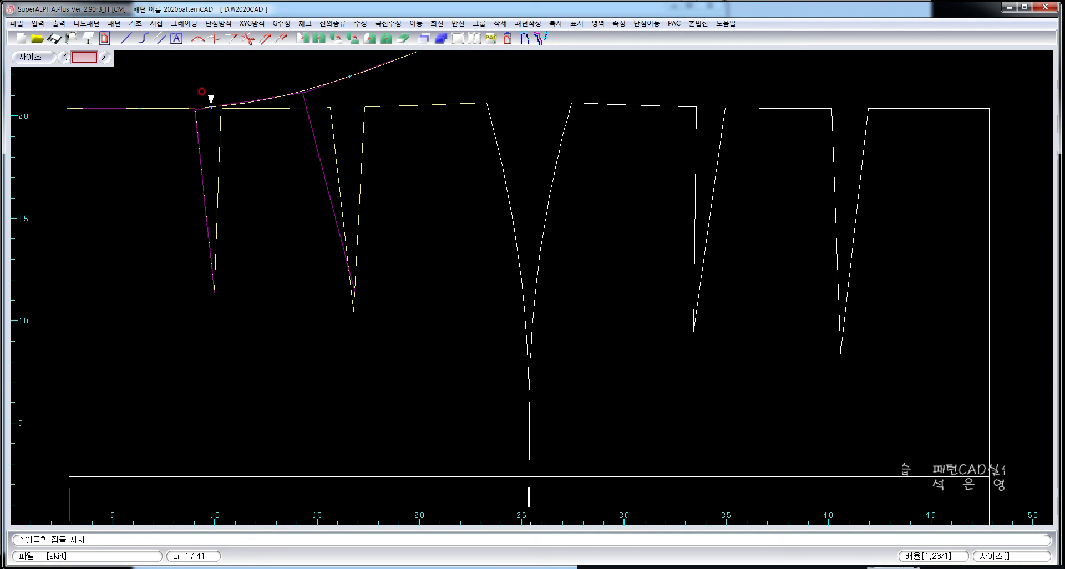
click(211, 104)
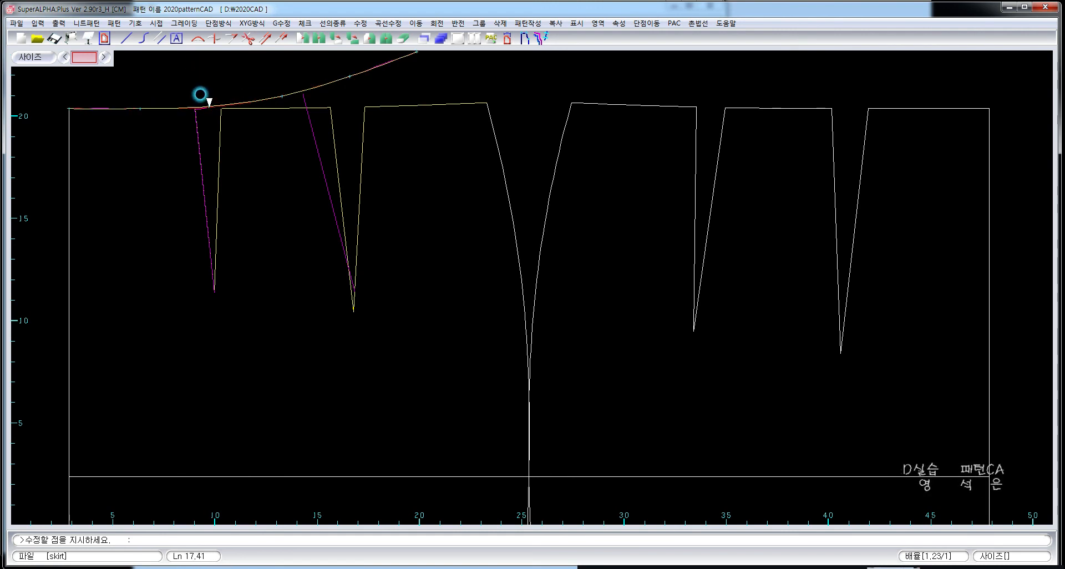
click(201, 95)
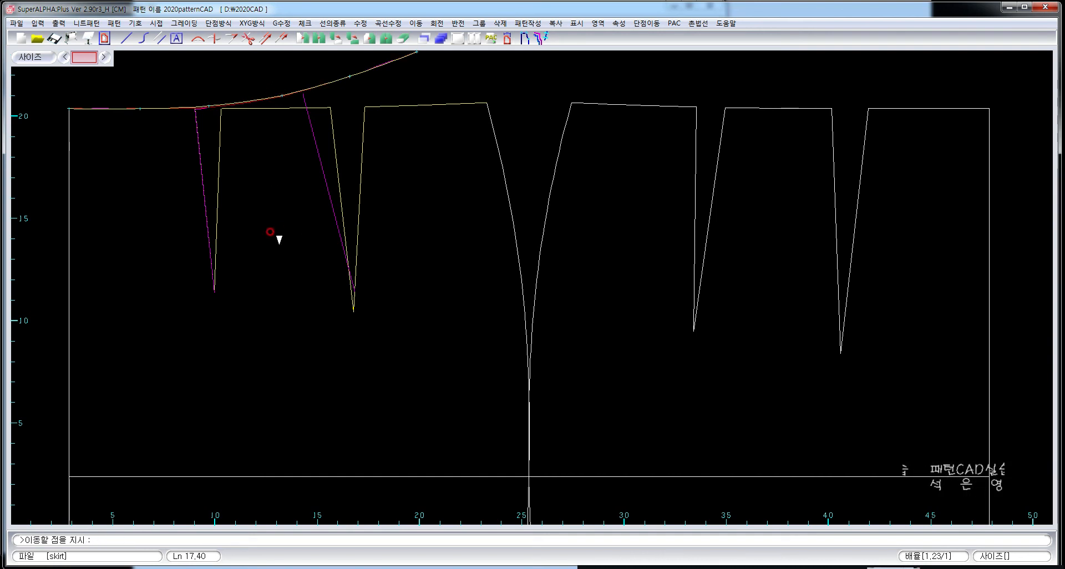
right_click(289, 199)
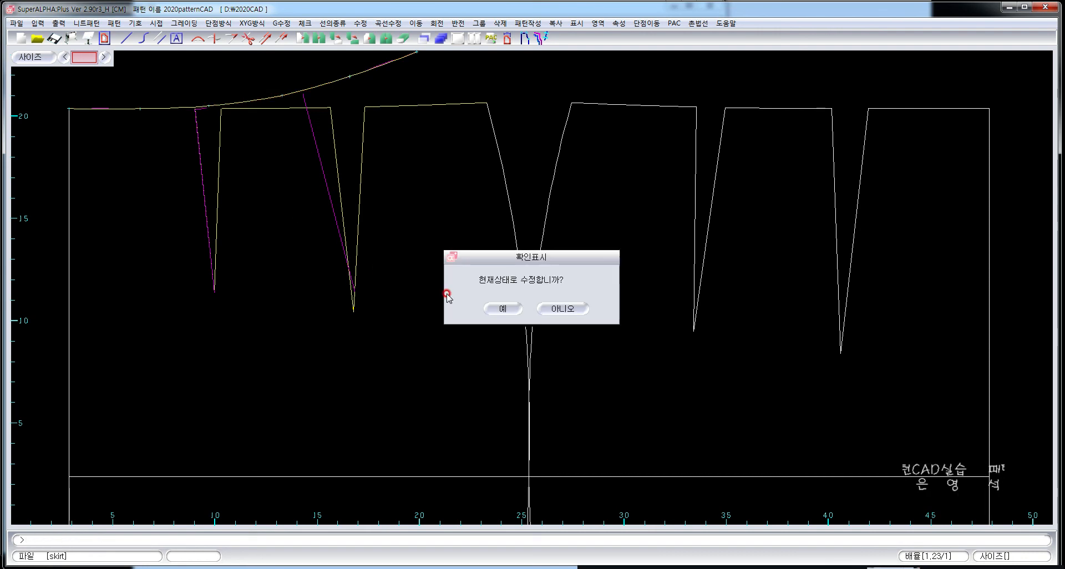
click(504, 309)
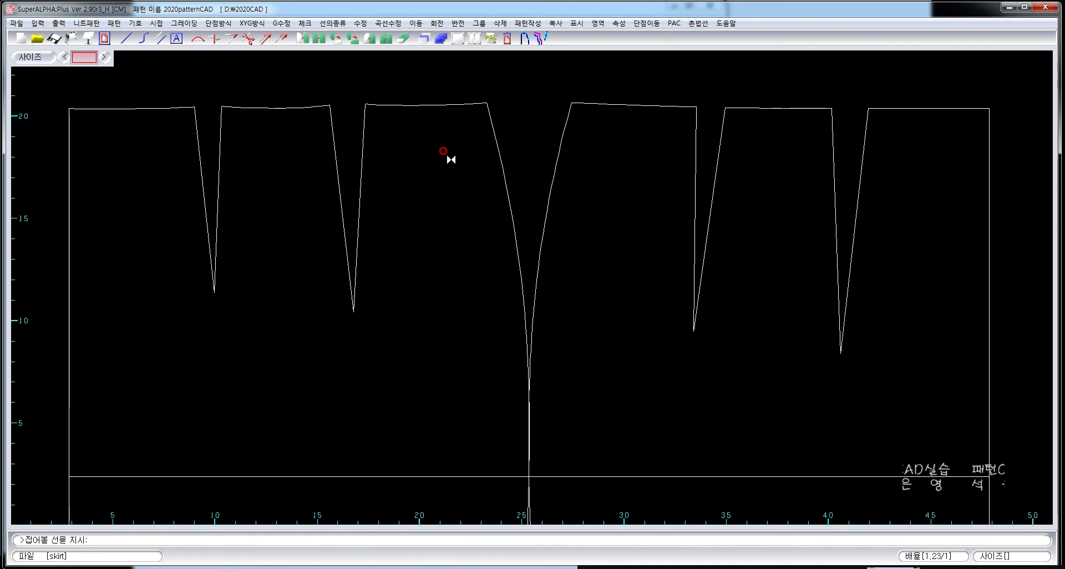
Fold the right panel's three waistline segments along the four legs of its two darts, with the outer dart's tip as the end position
click(935, 108)
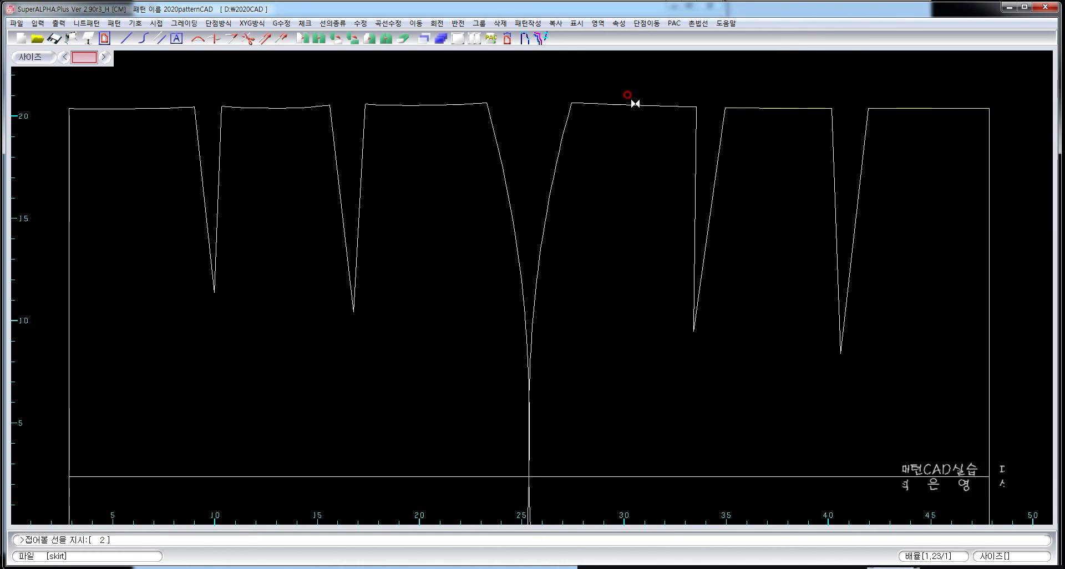
click(635, 103)
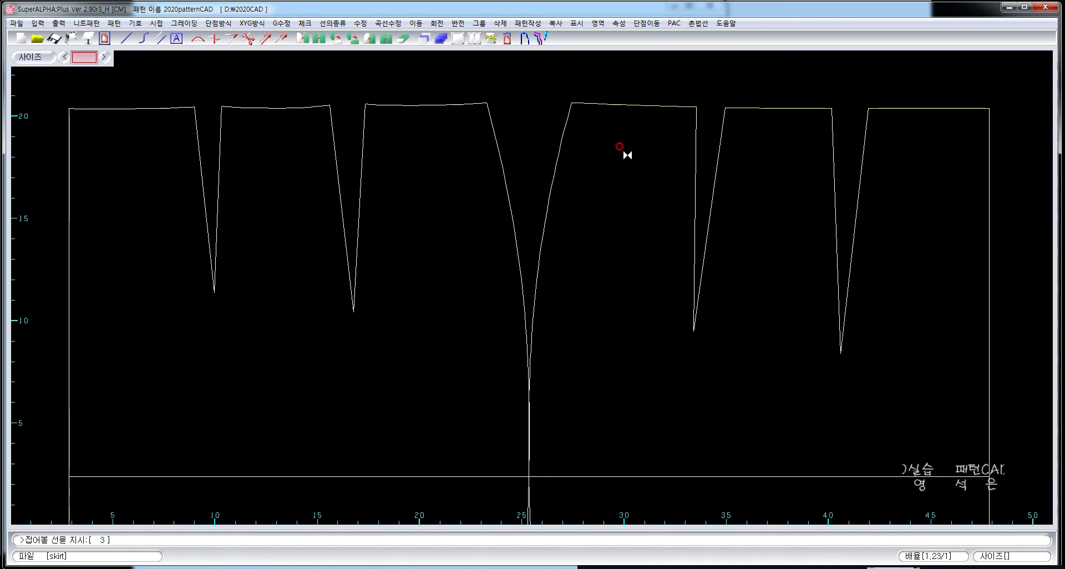
right_click(625, 153)
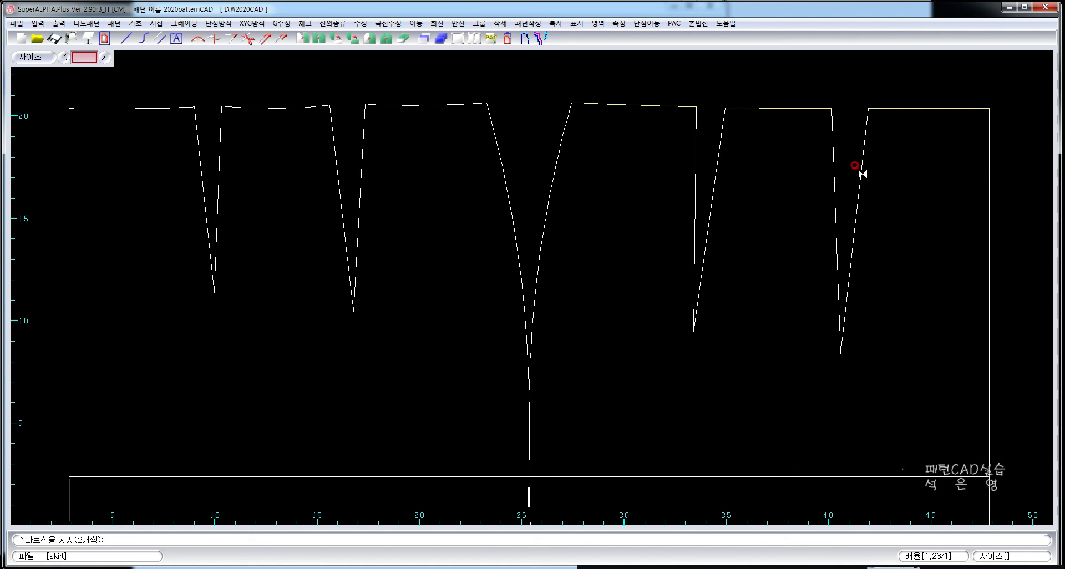
click(710, 154)
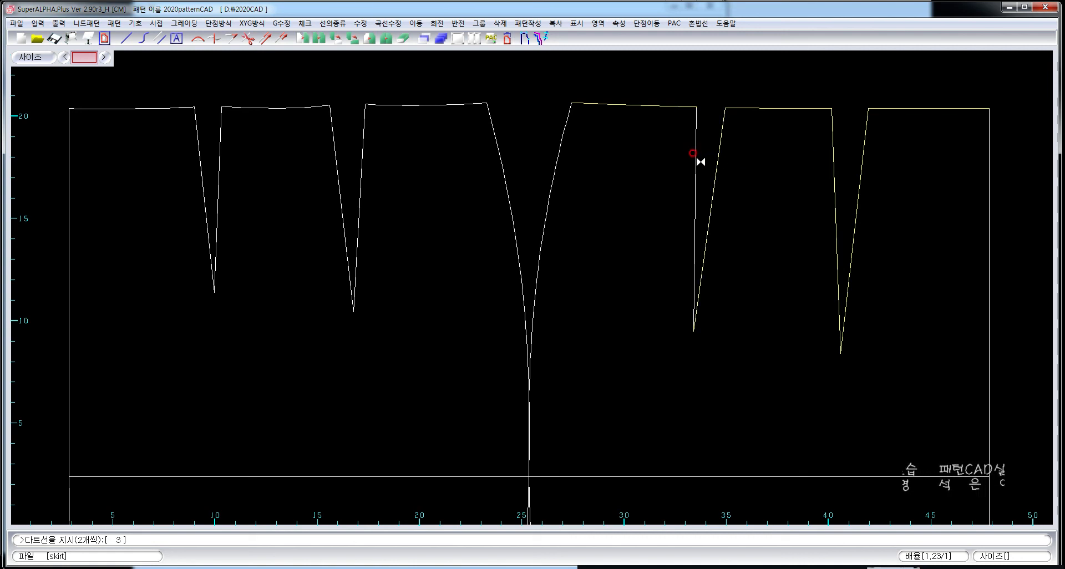
click(697, 163)
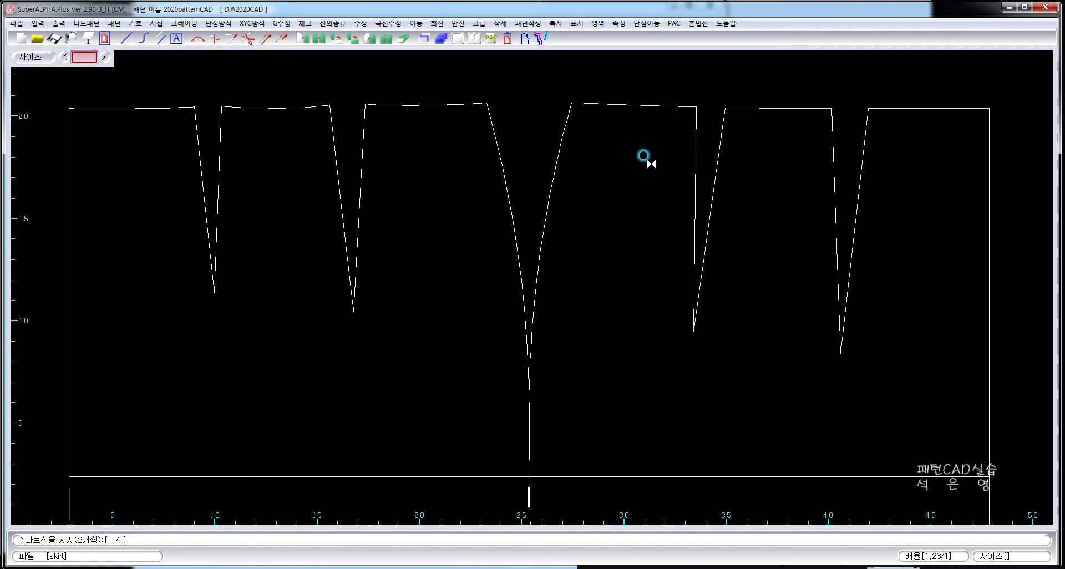
right_click(613, 161)
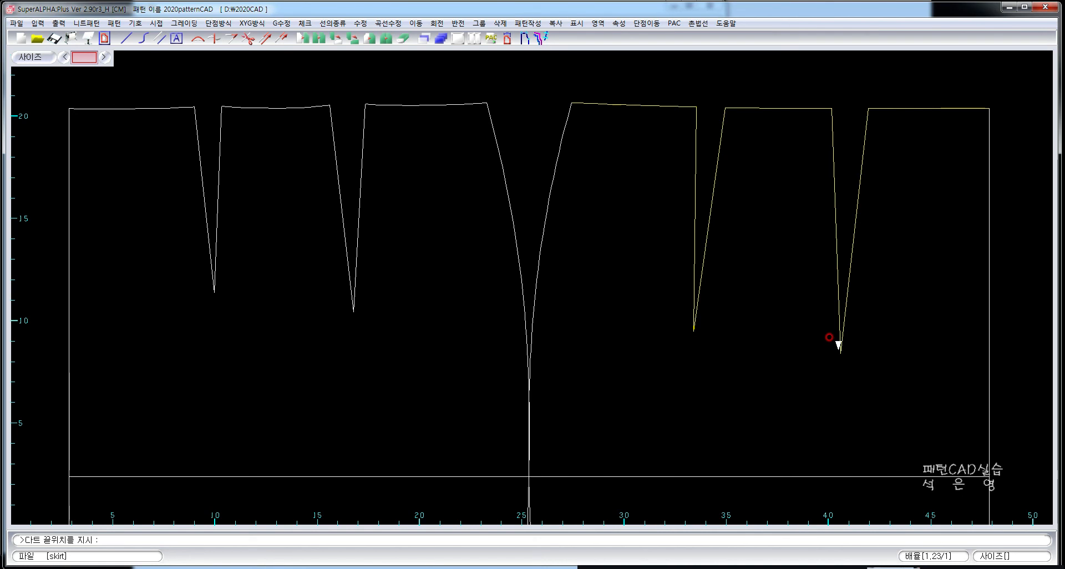
click(840, 349)
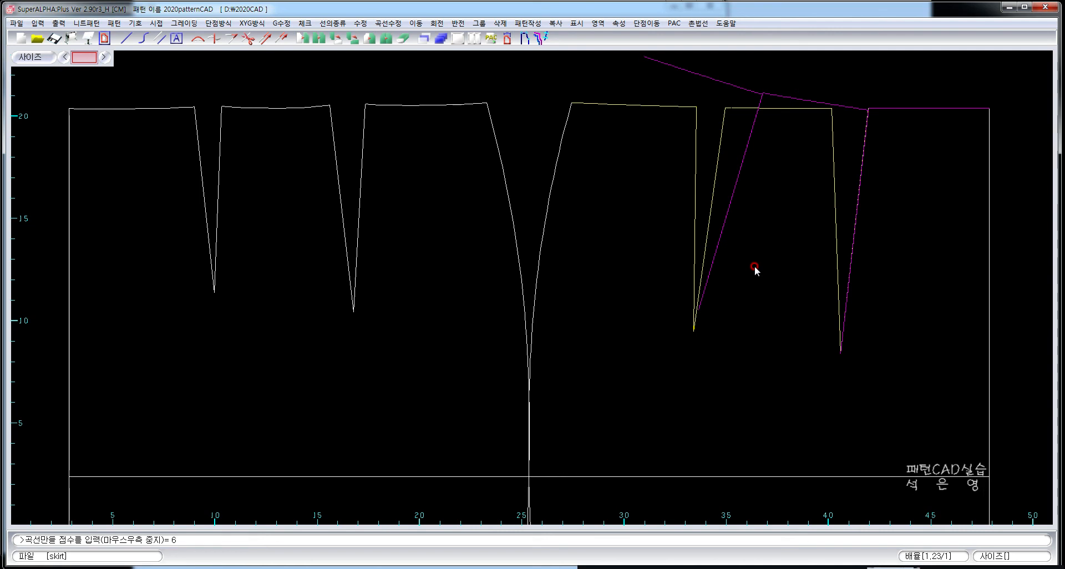
Smooth the folded right waistline with a 6-point curve, shift its point near the outer dart slightly upward, and apply the correction
key(Return)
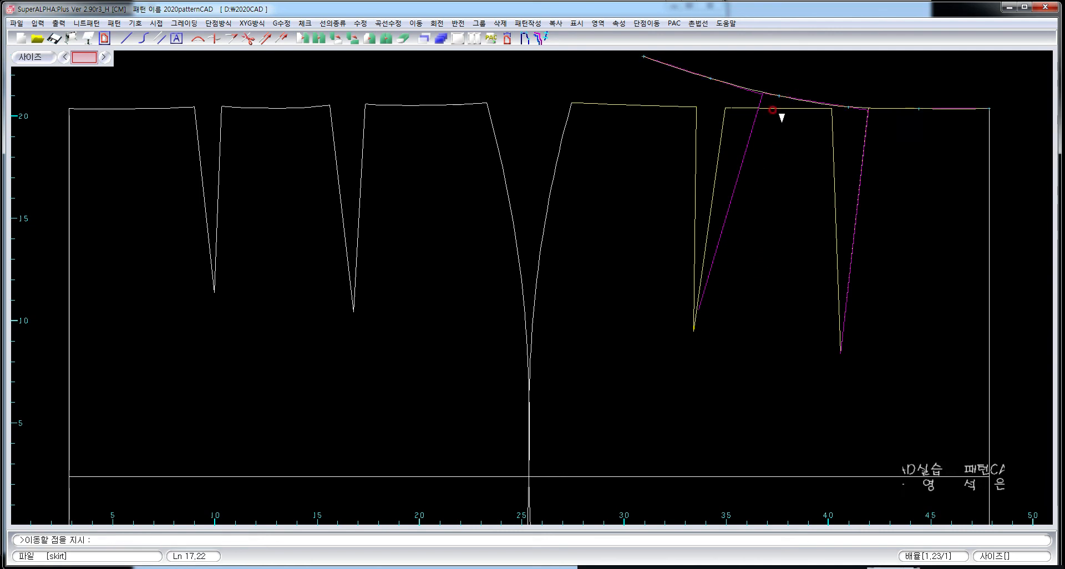
click(848, 106)
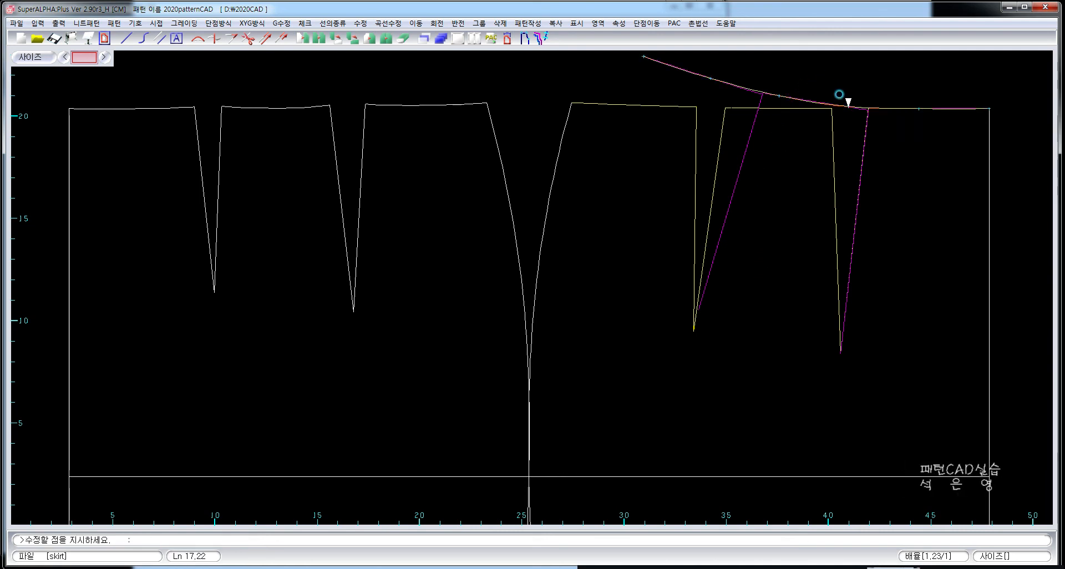
click(840, 87)
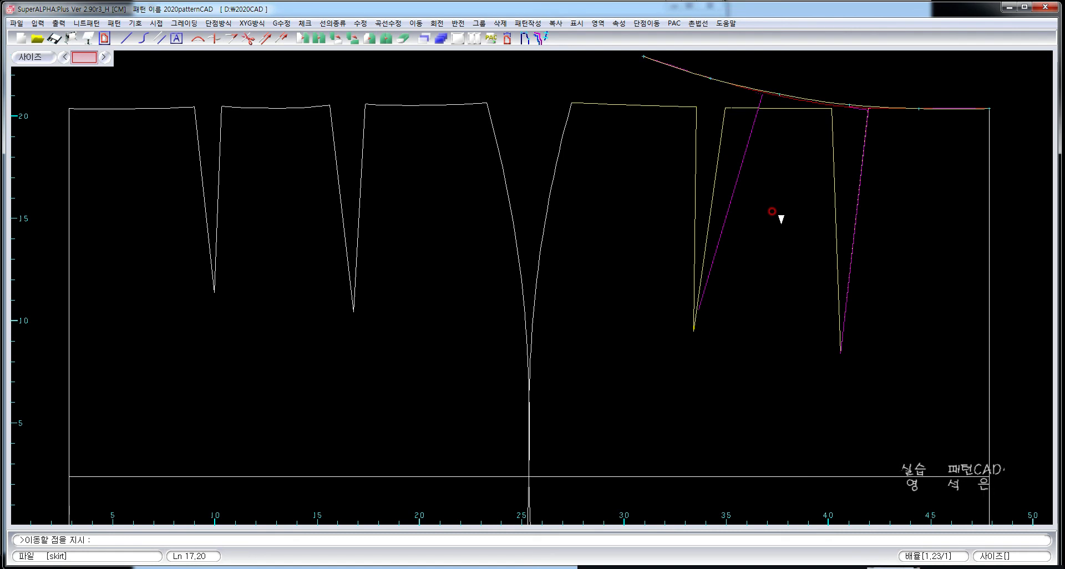
right_click(767, 216)
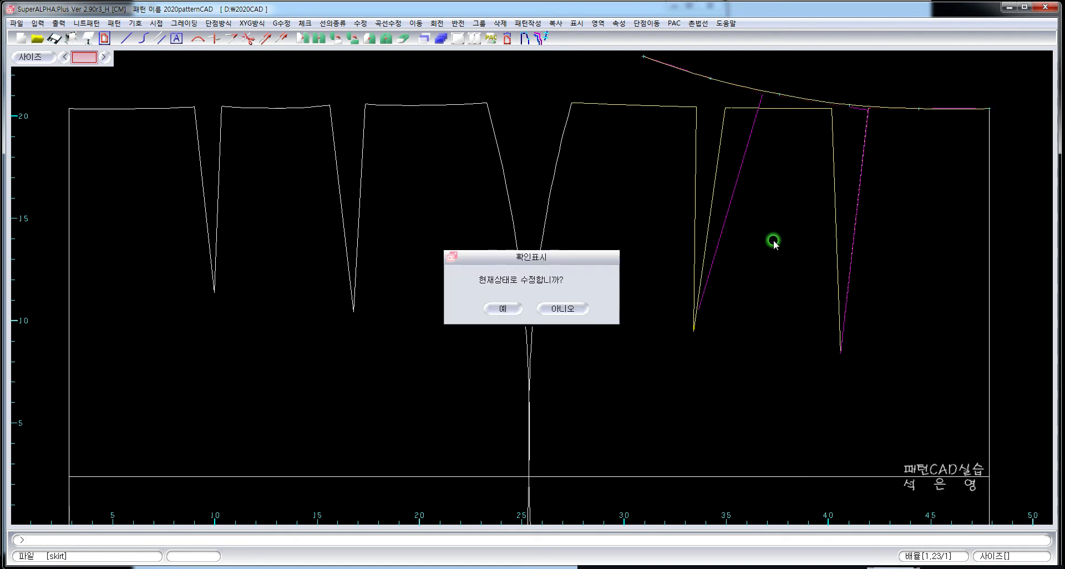
click(510, 310)
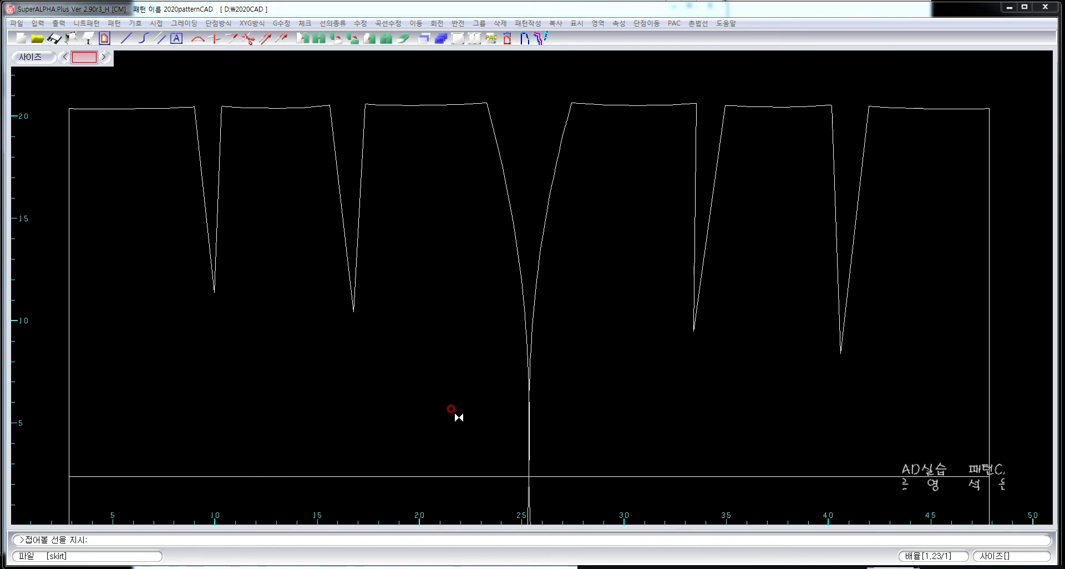
Create the dart fold (다트접기) on the left panel's outer dart, using its outer leg and waistline as the reference side
click(113, 24)
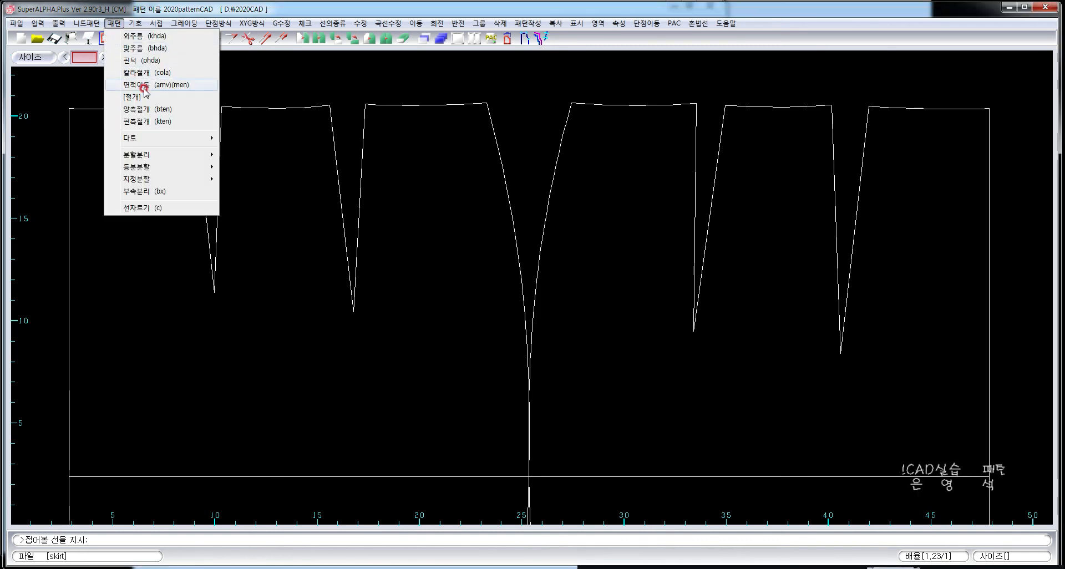
mouse_move(169, 139)
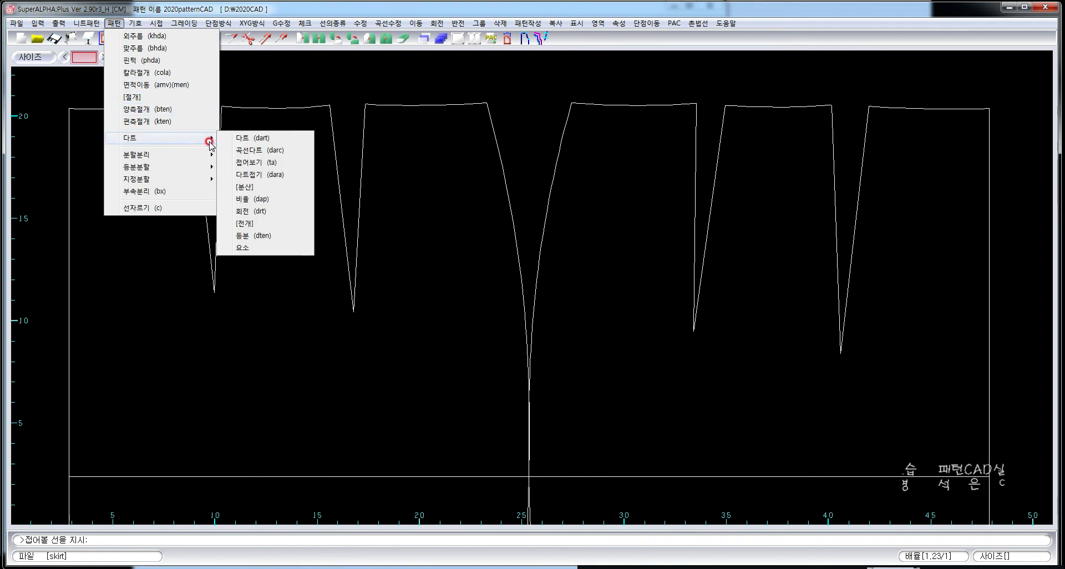
click(300, 177)
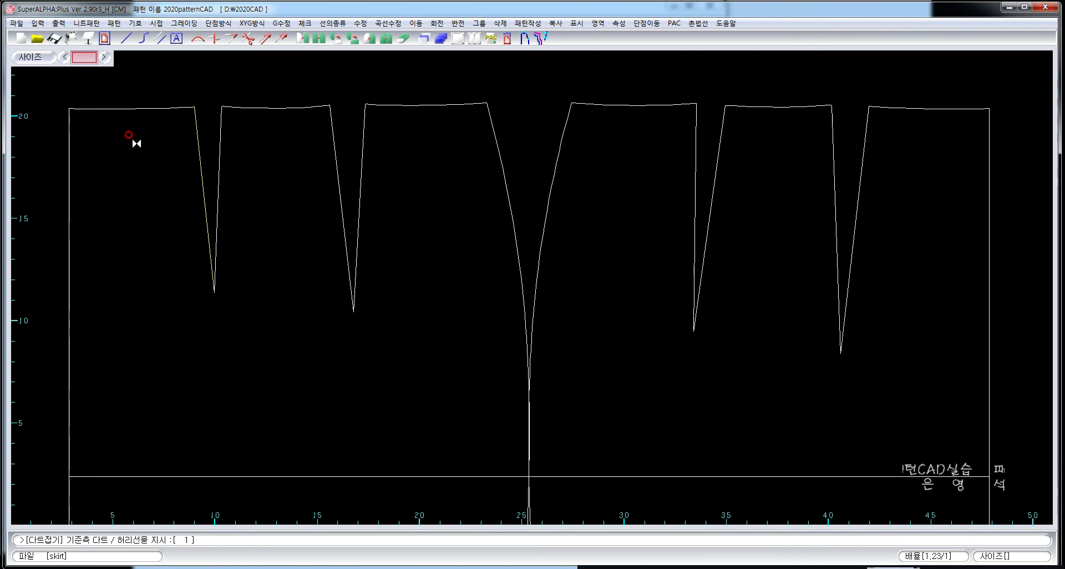
click(128, 109)
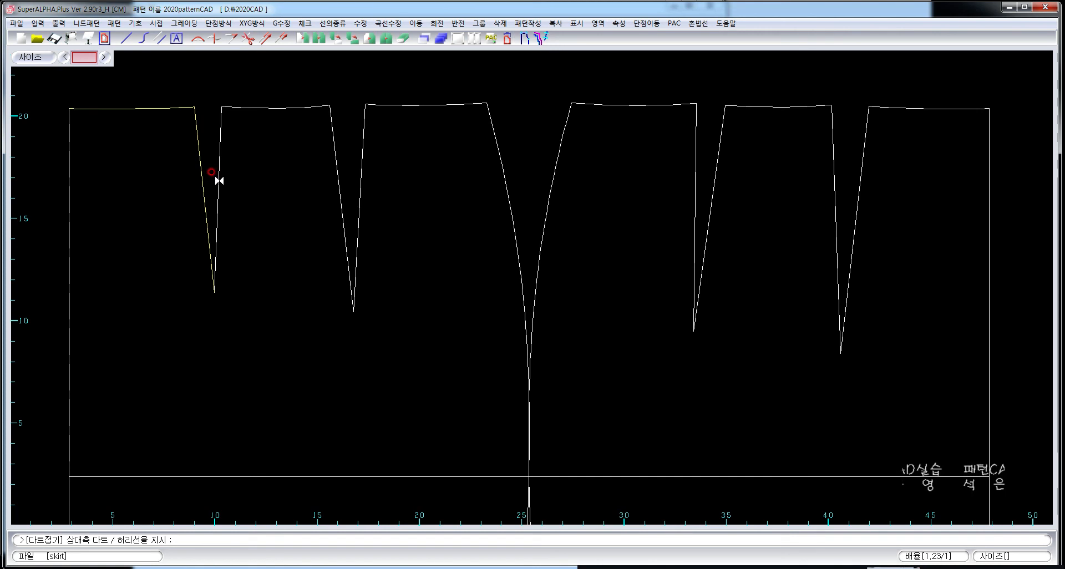
click(271, 108)
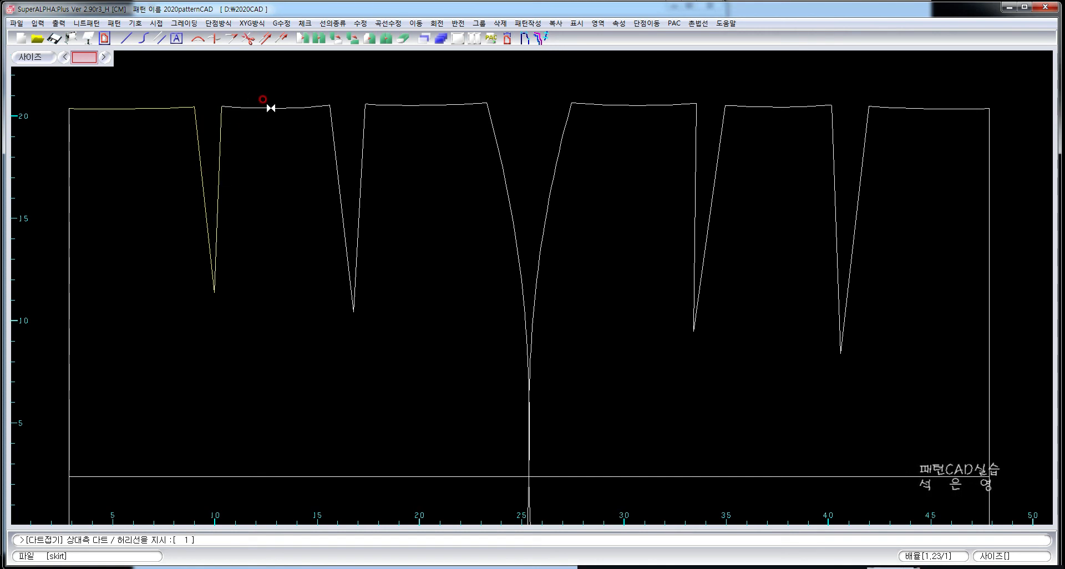
right_click(270, 108)
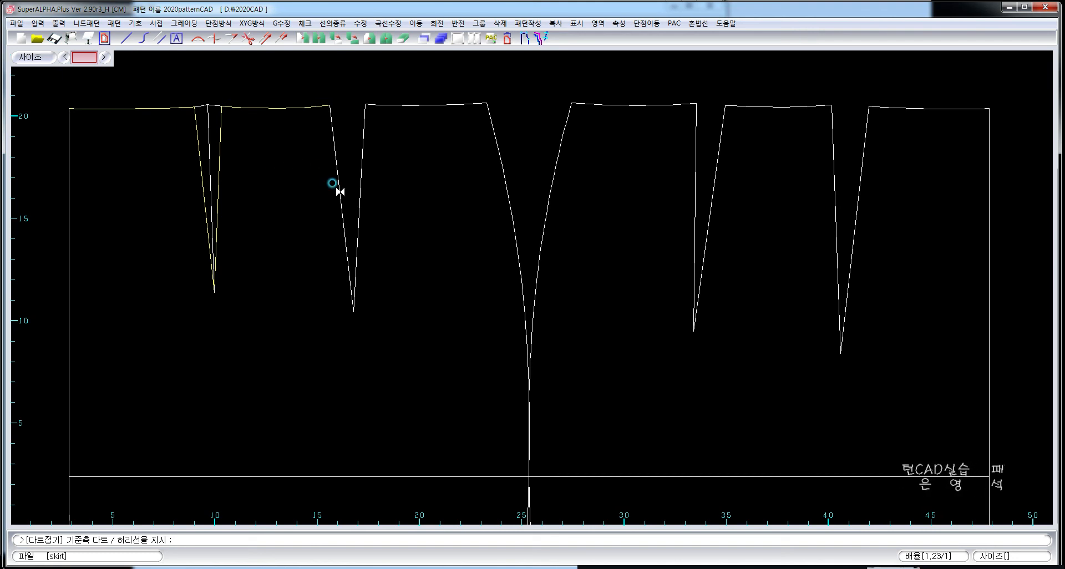
Create the dart fold on the left panel's dart nearer the side seam, with the middle waistline segment as the reference side
click(299, 110)
right_click(299, 110)
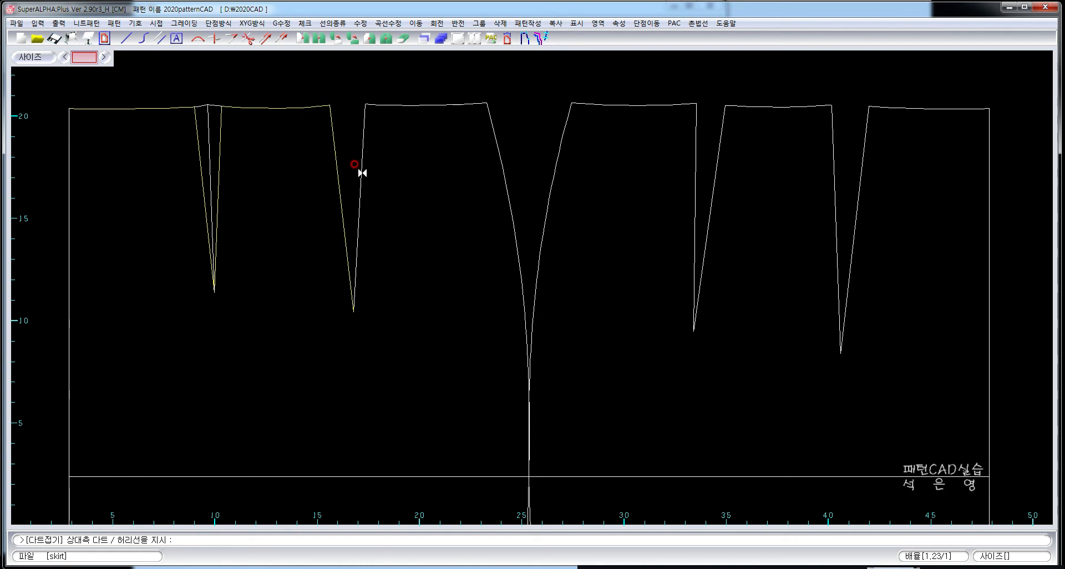
right_click(410, 106)
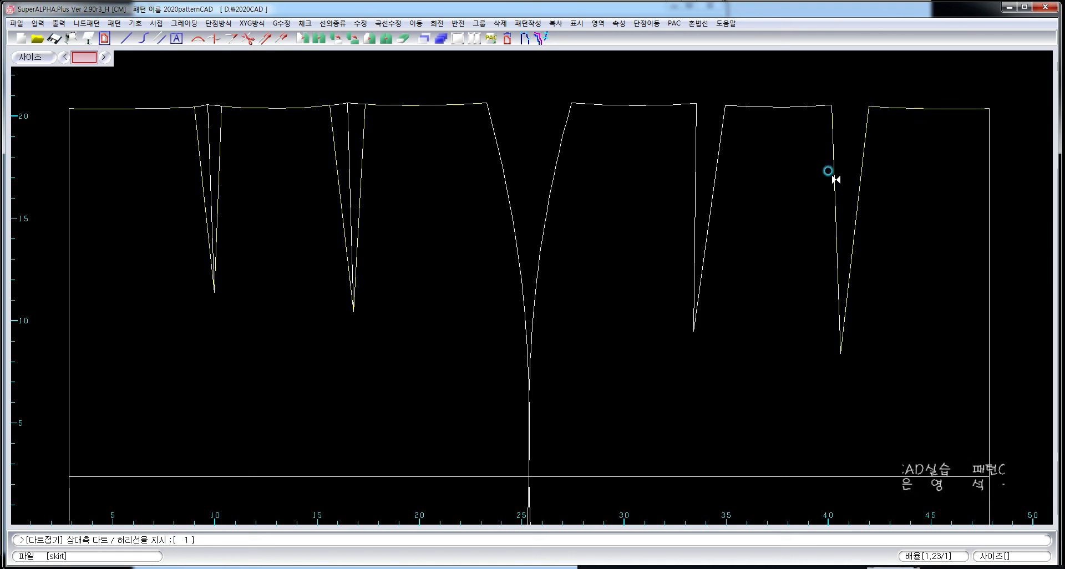
Create the dart folds on the right panel's two darts, each with the outer leg and adjoining waistline as the reference side
click(784, 105)
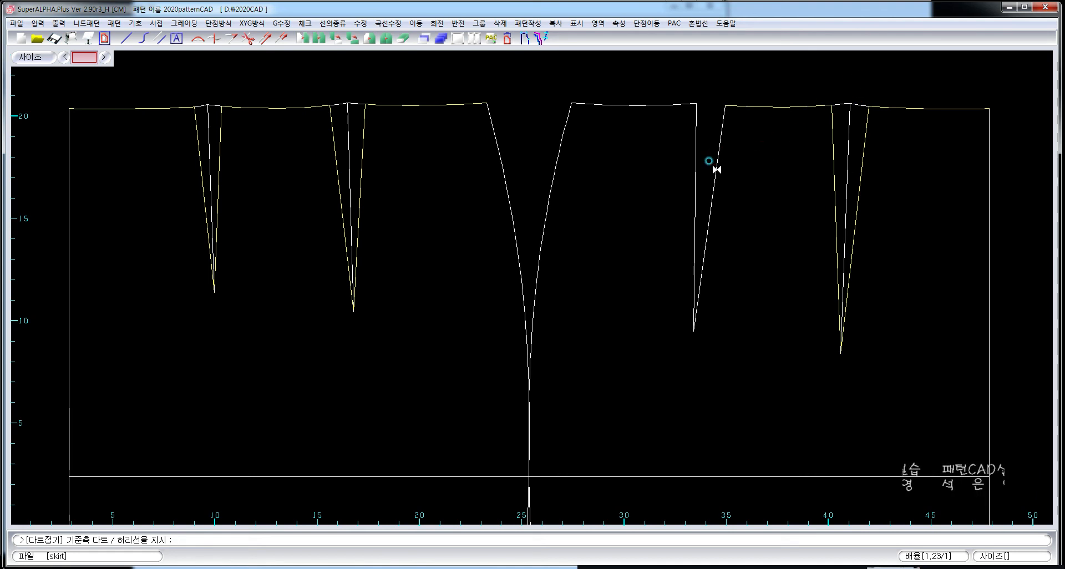
click(776, 108)
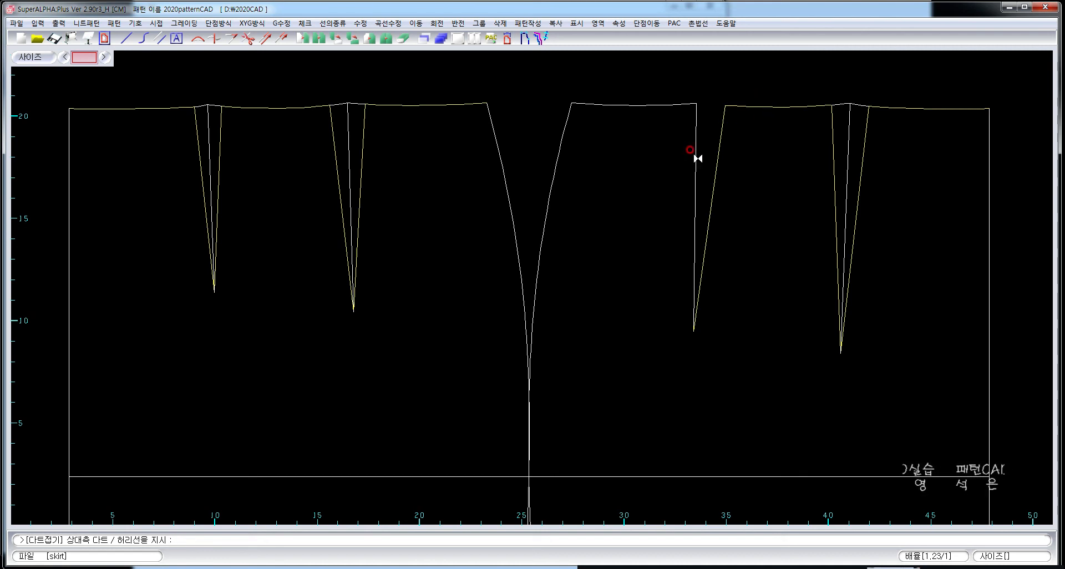
click(644, 105)
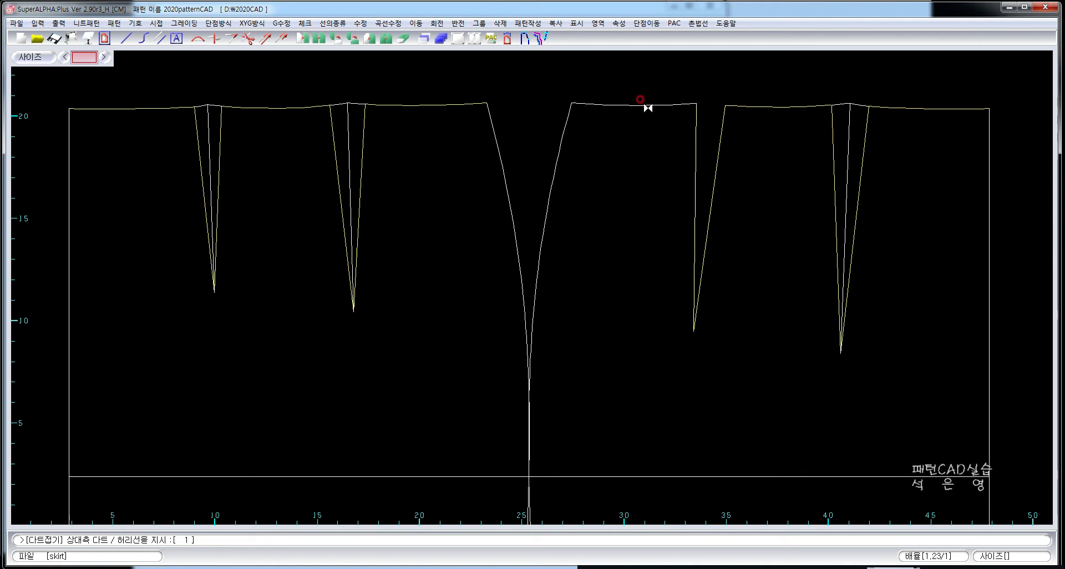
right_click(645, 104)
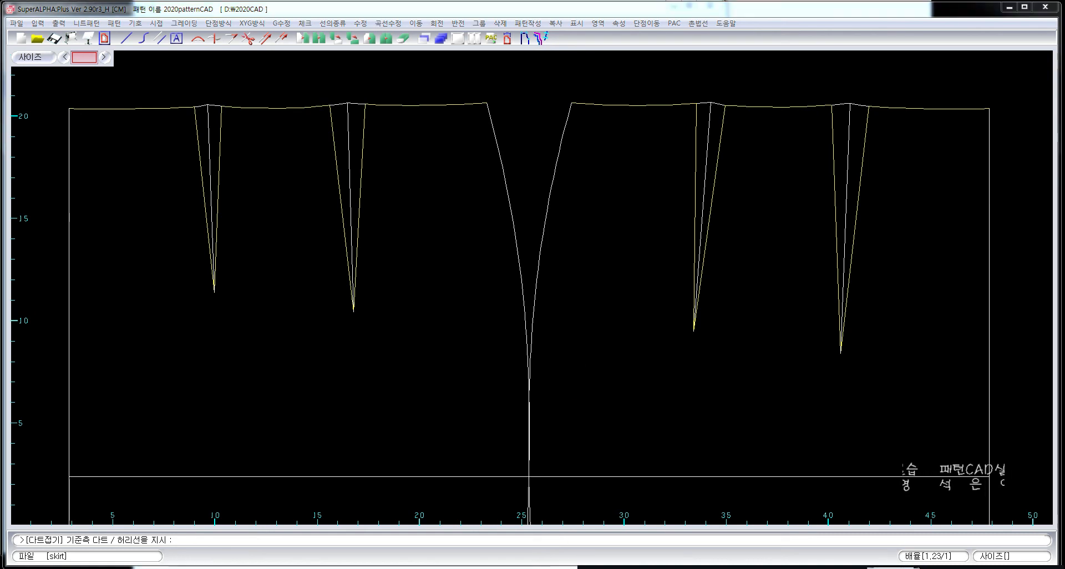
right_click(468, 442)
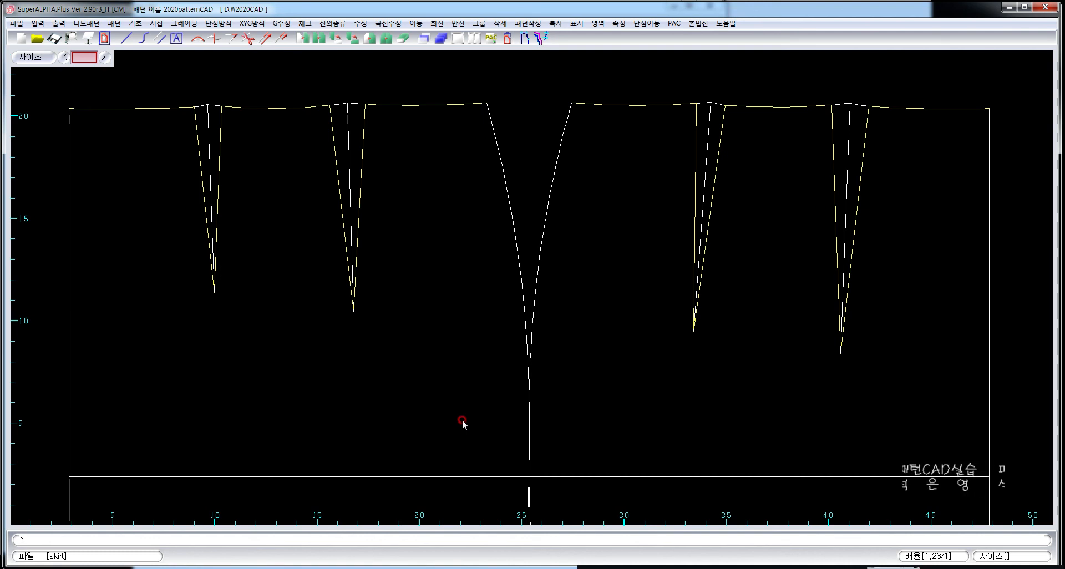
Draw a line parallel (평행) to the right panel's outer vertical edge, offset 5 cm outward
right_click(463, 402)
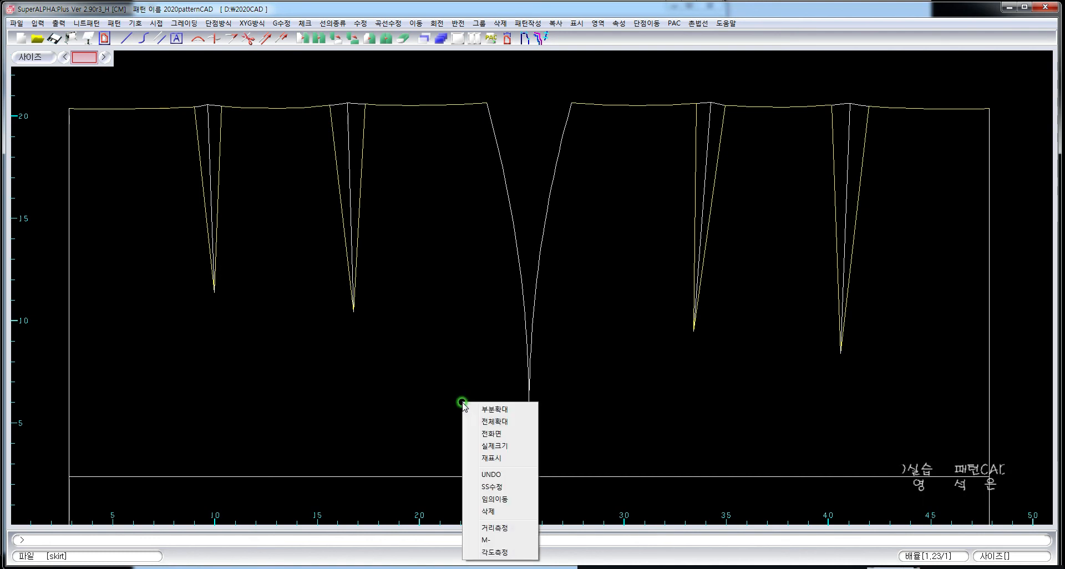
click(501, 422)
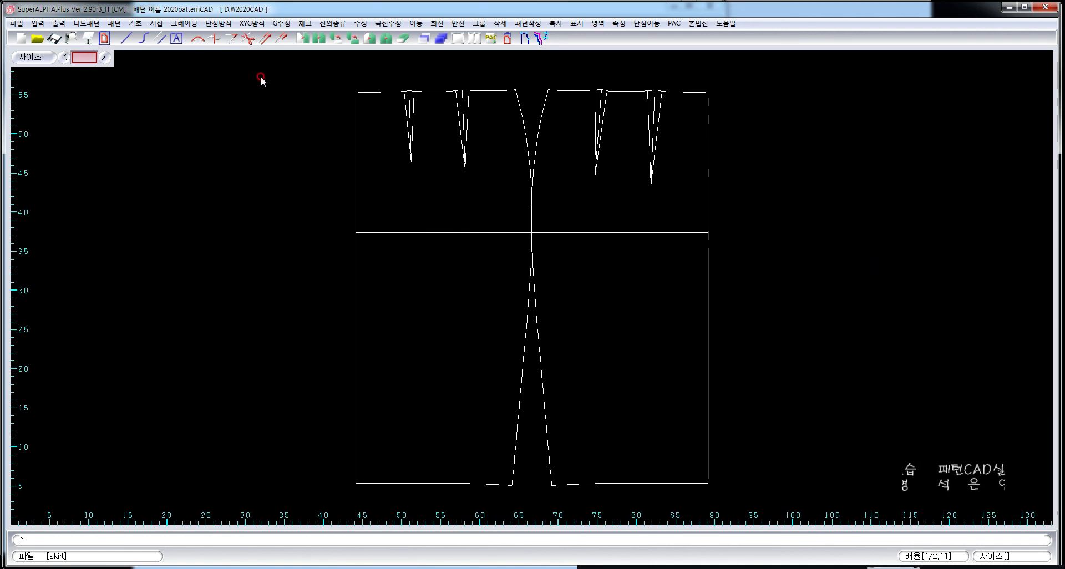
click(341, 25)
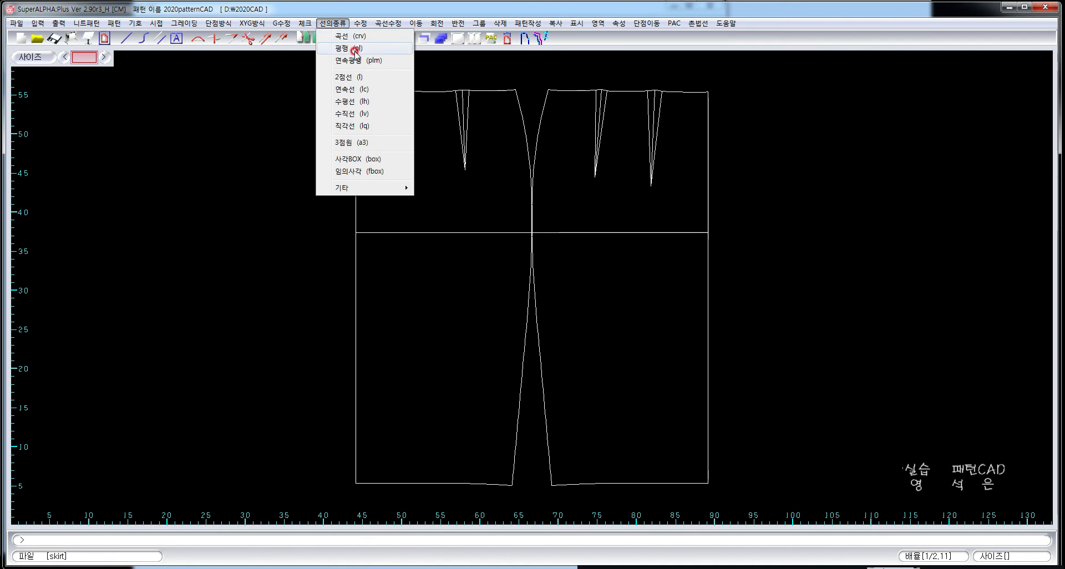
click(396, 53)
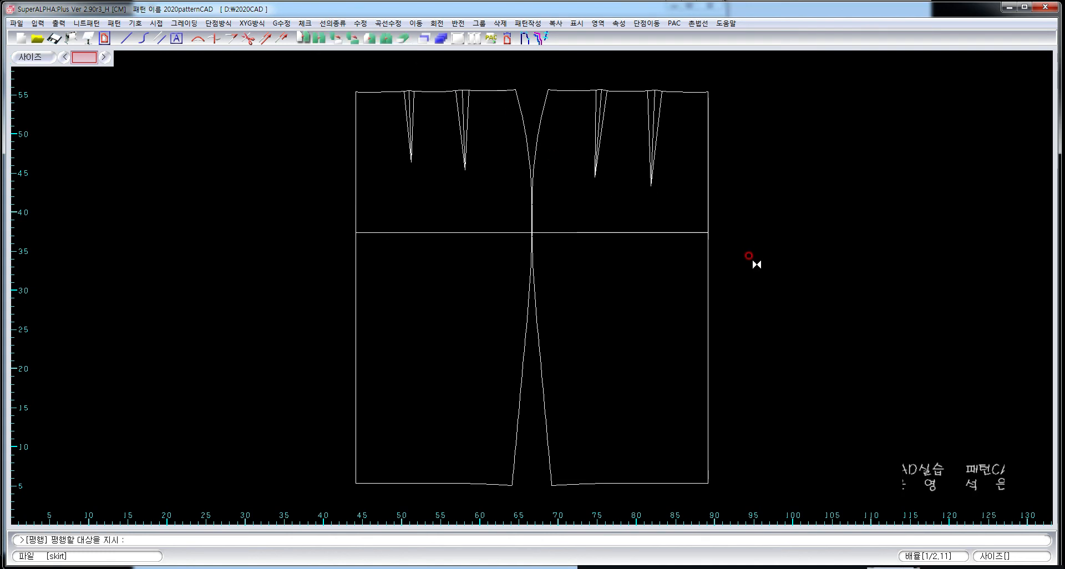
click(701, 288)
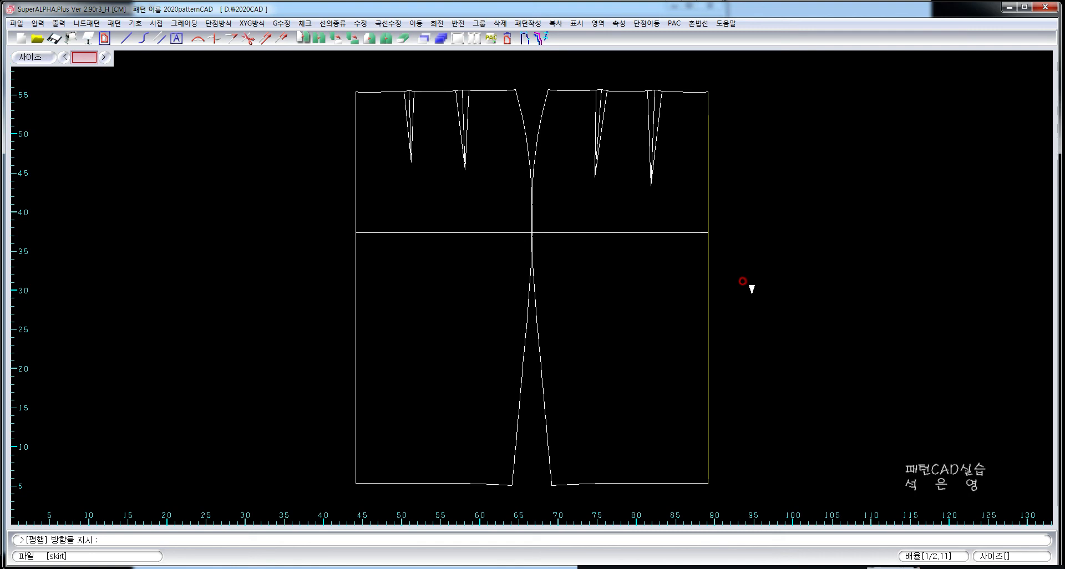
click(749, 293)
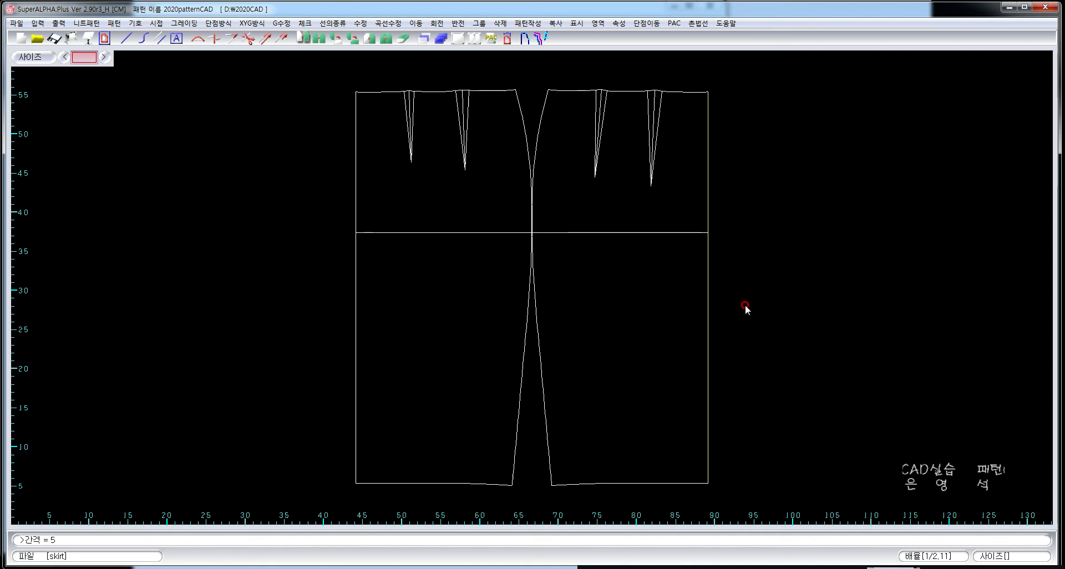
text(5)
key(Return)
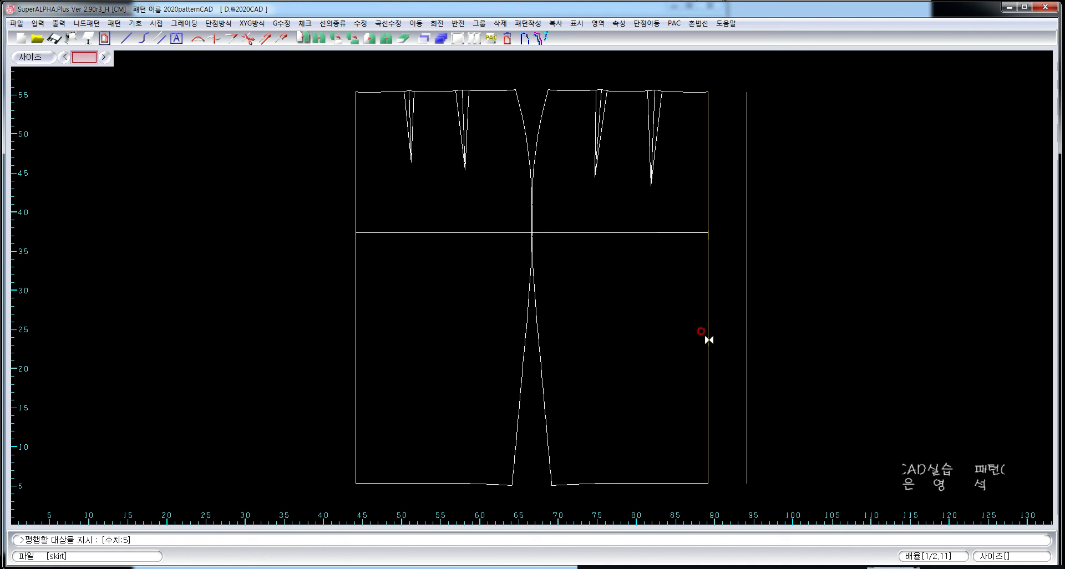
Draw a horizontal line (수평선) from the offset line to the right panel's outer vertical edge, 15 cm above the hem
click(345, 25)
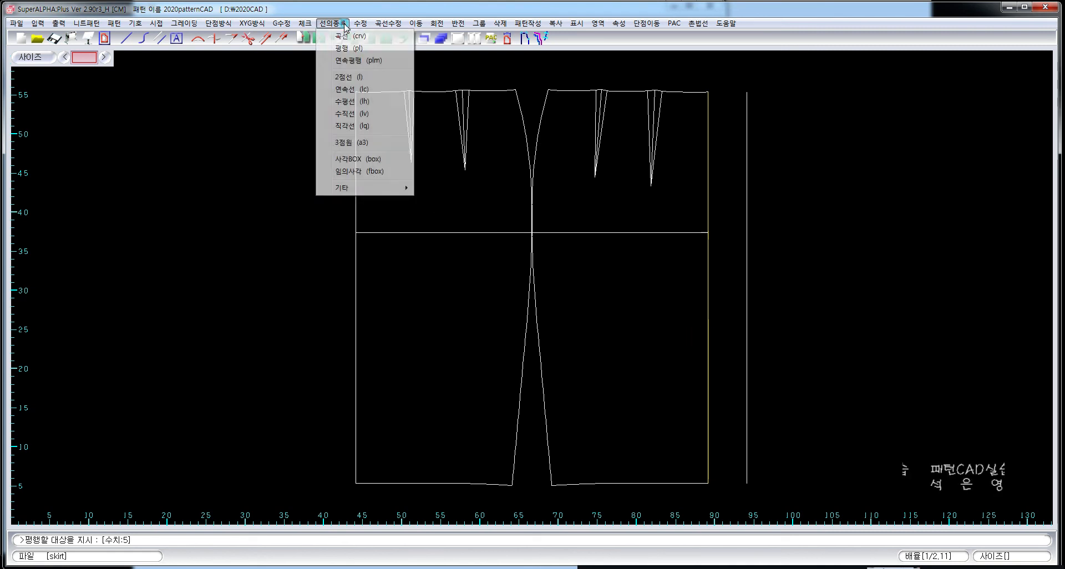
click(380, 104)
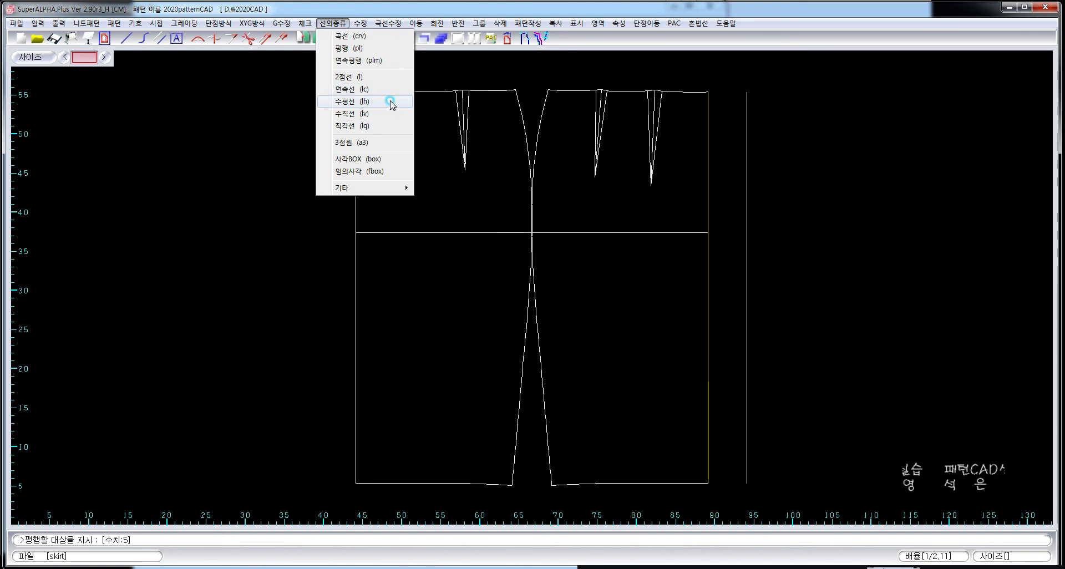
click(391, 103)
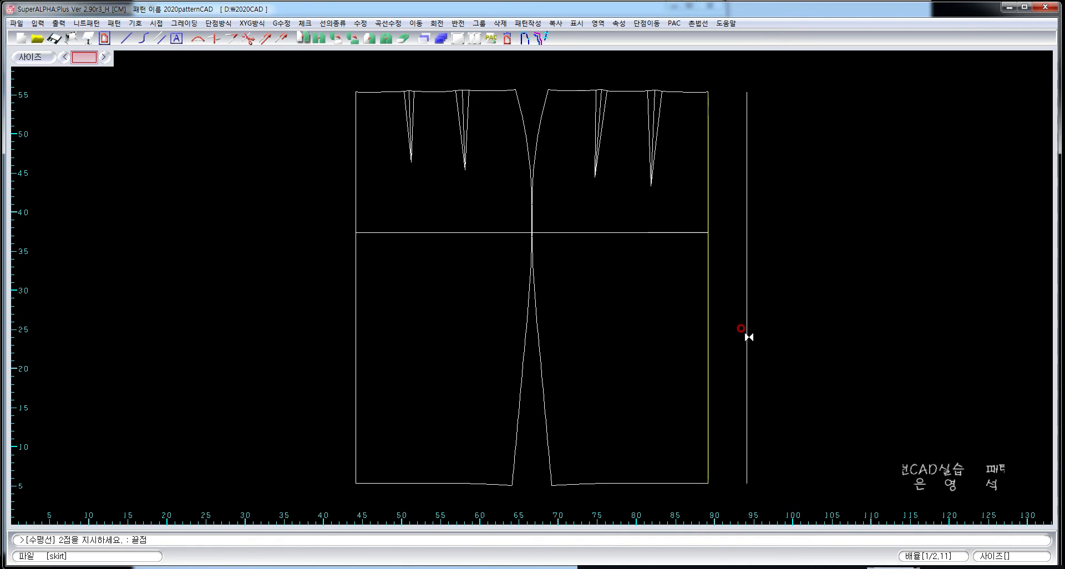
key(Return)
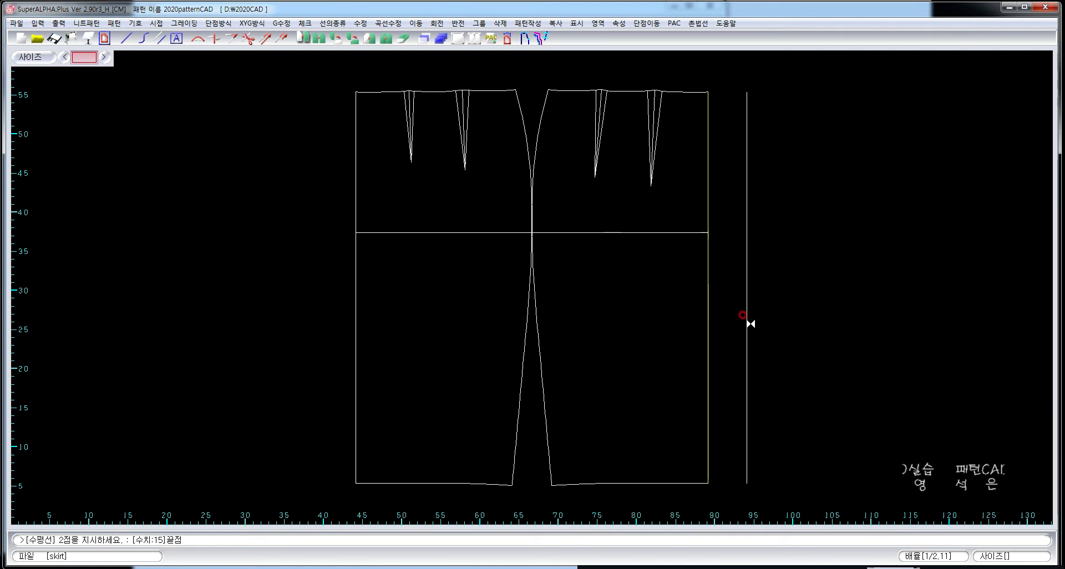
click(745, 336)
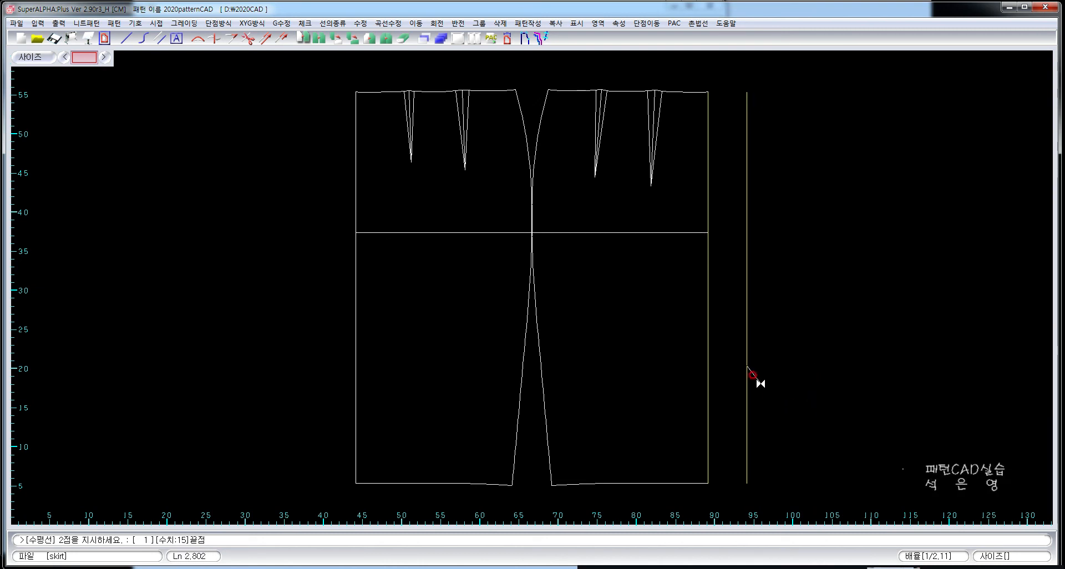
click(708, 385)
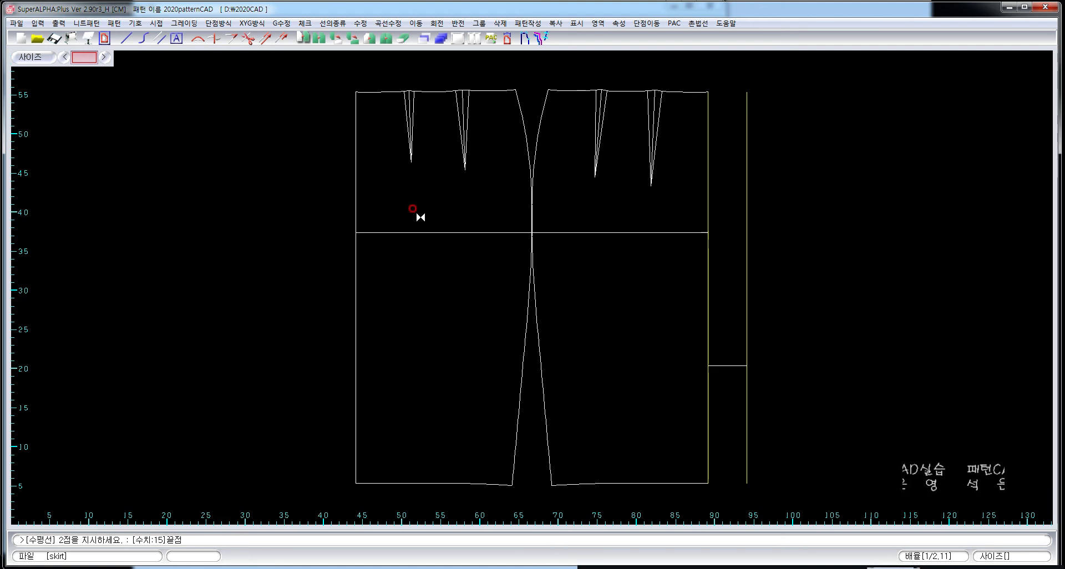
Join the offset line to the hem and to the short horizontal line with 각결정, closing the extension's outer corners
click(366, 25)
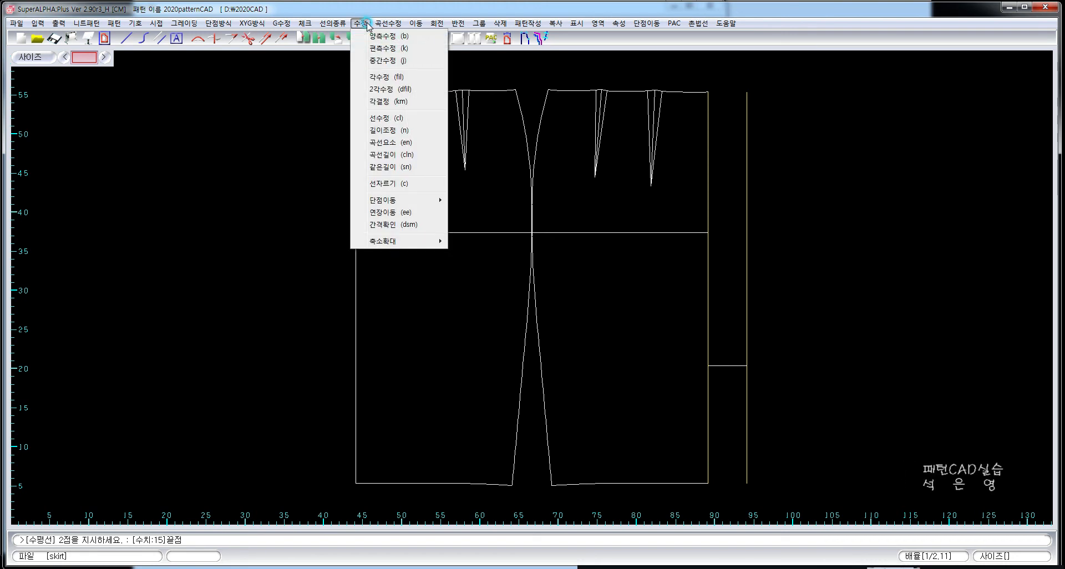
click(436, 103)
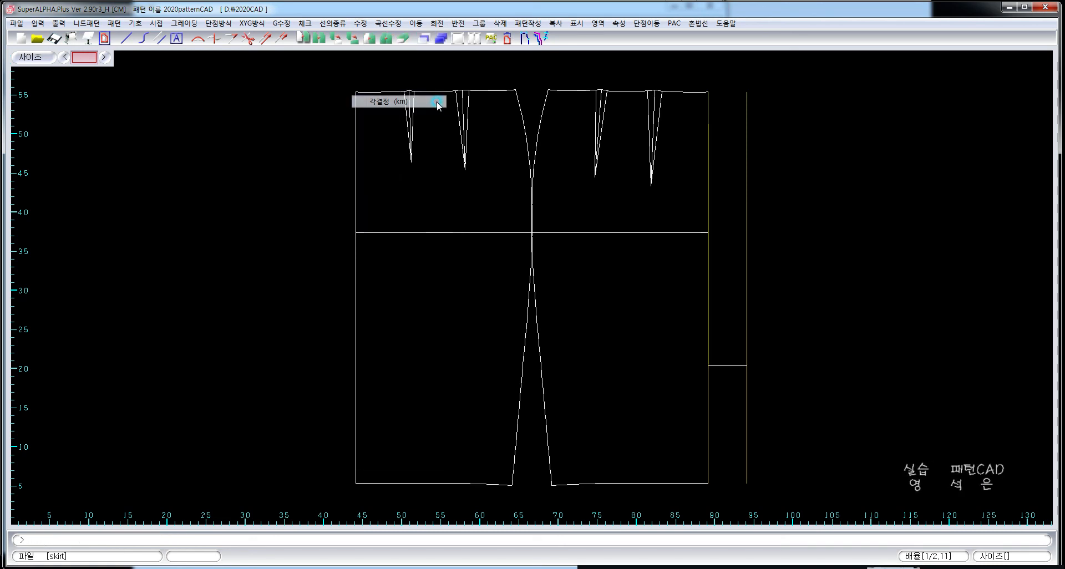
click(749, 463)
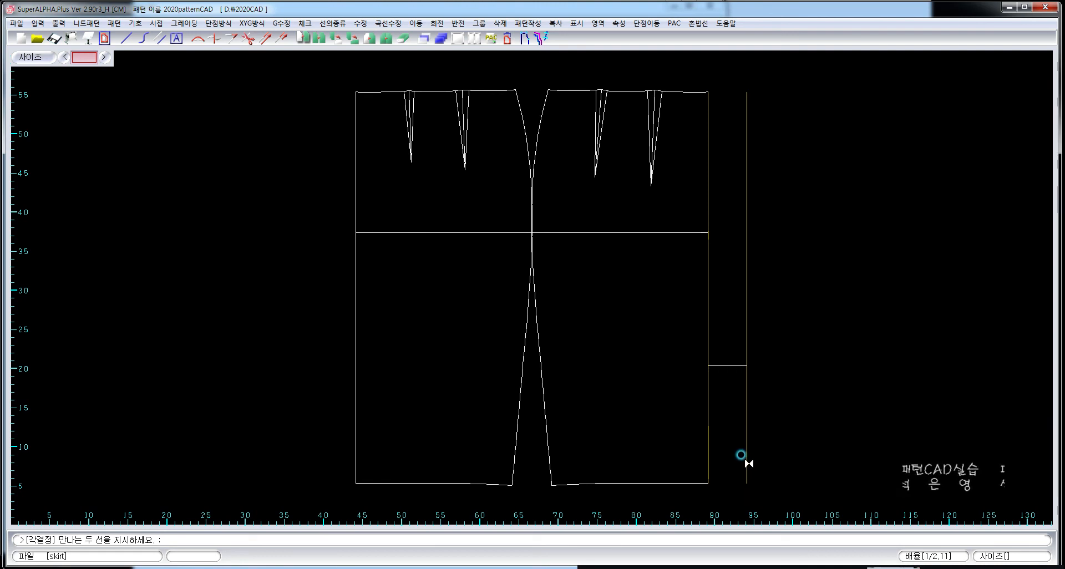
click(689, 484)
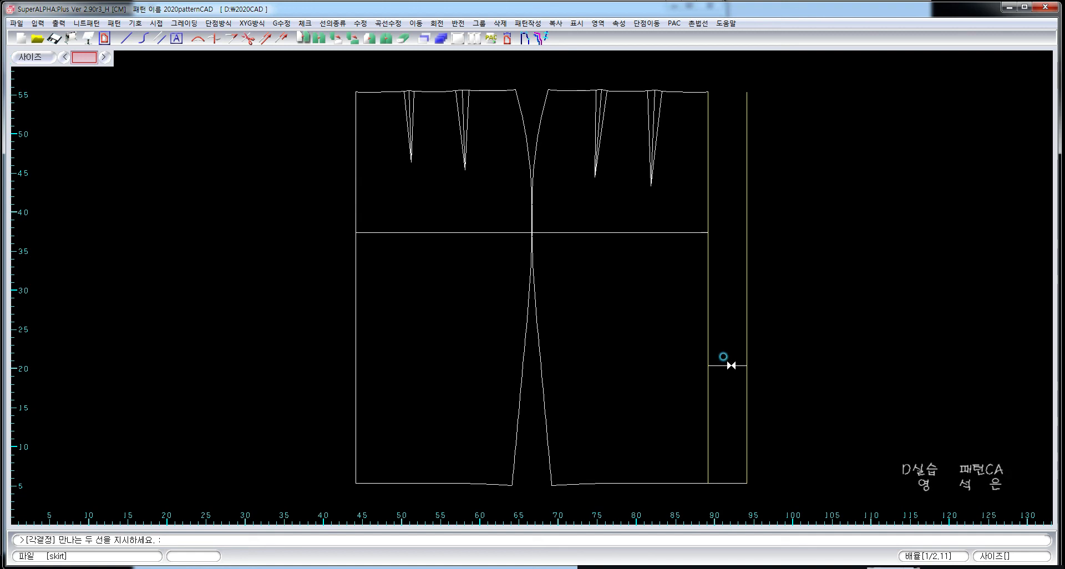
click(715, 359)
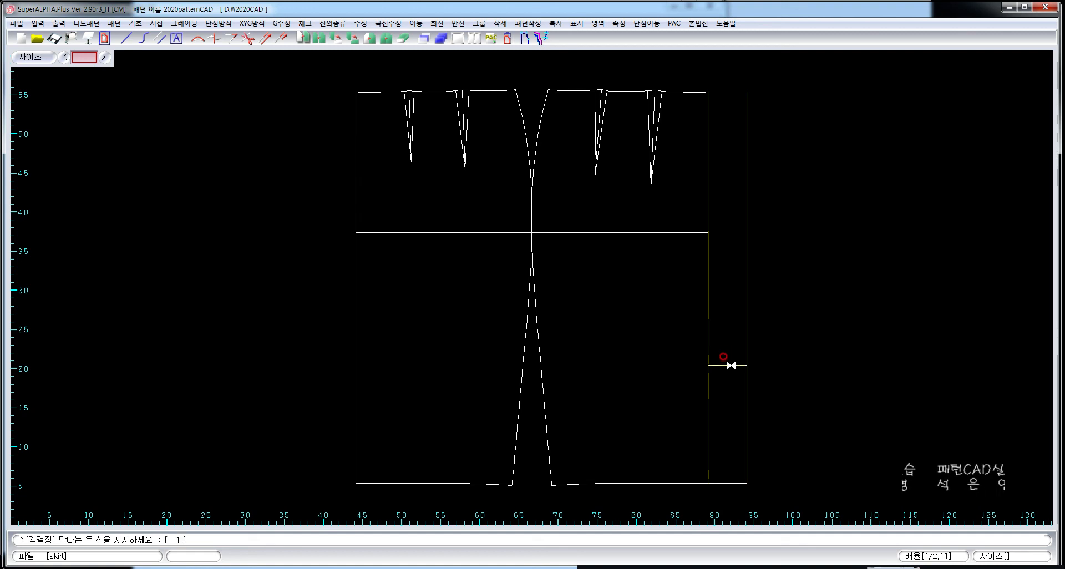
click(747, 194)
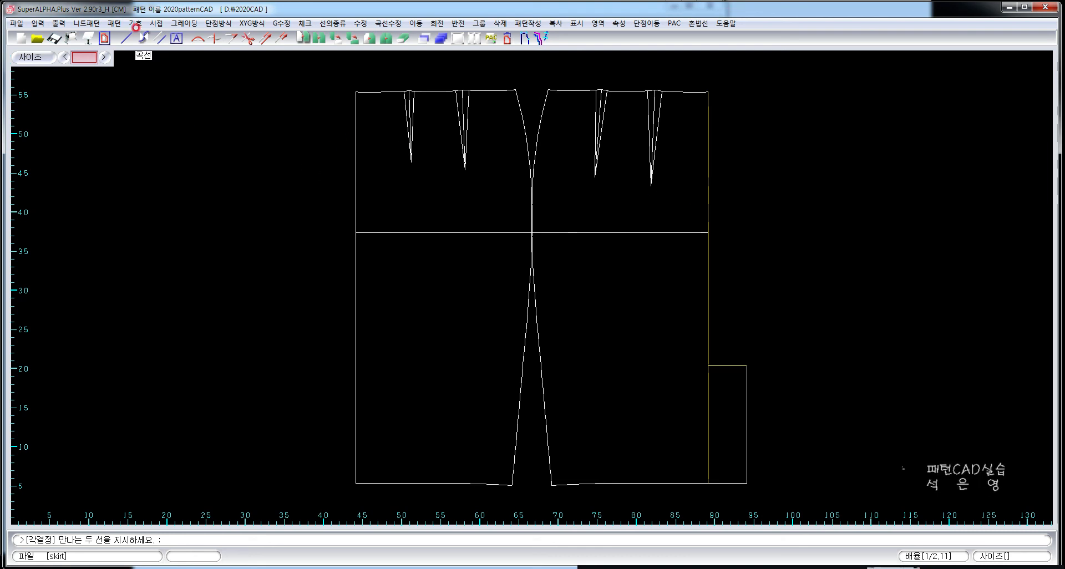
Place a notch (너치) 16 cm below the waist on the right panel's outer vertical edge, shape -O, type 컷, 자동수정 and 시접선연장 ON
click(141, 25)
mouse_move(166, 47)
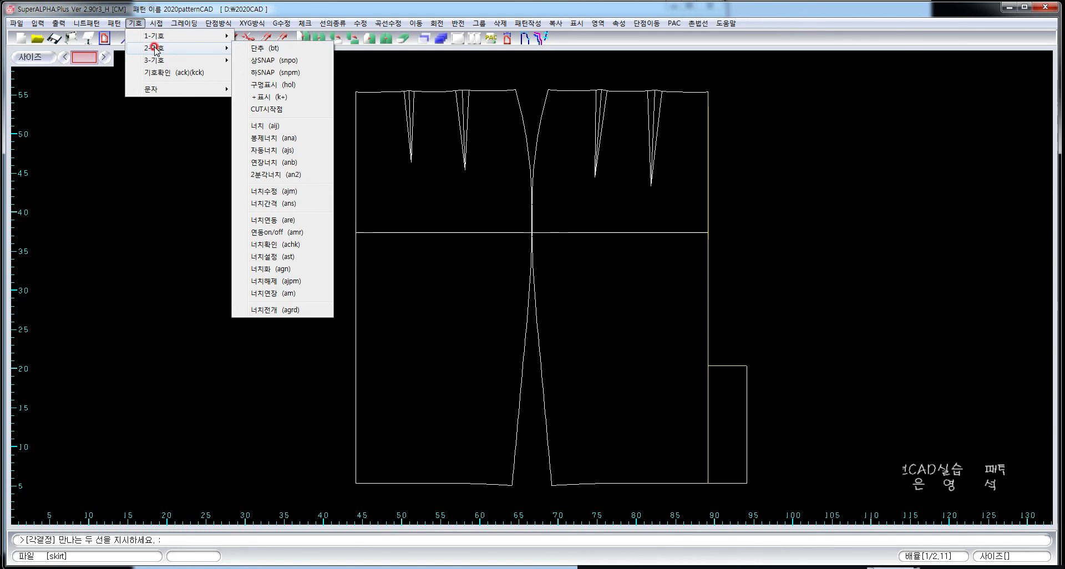
click(317, 127)
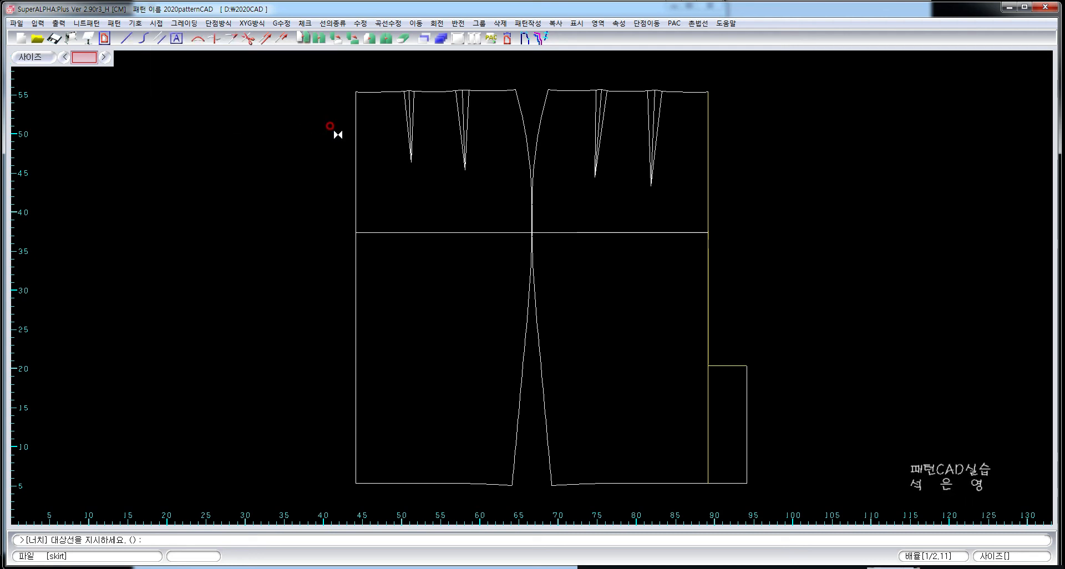
click(708, 152)
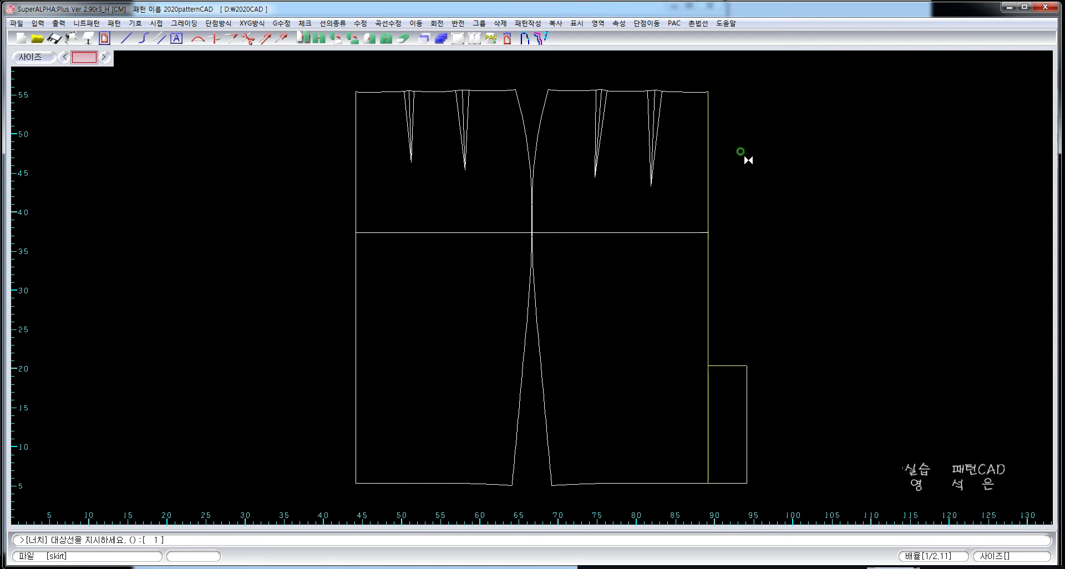
right_click(740, 151)
click(684, 156)
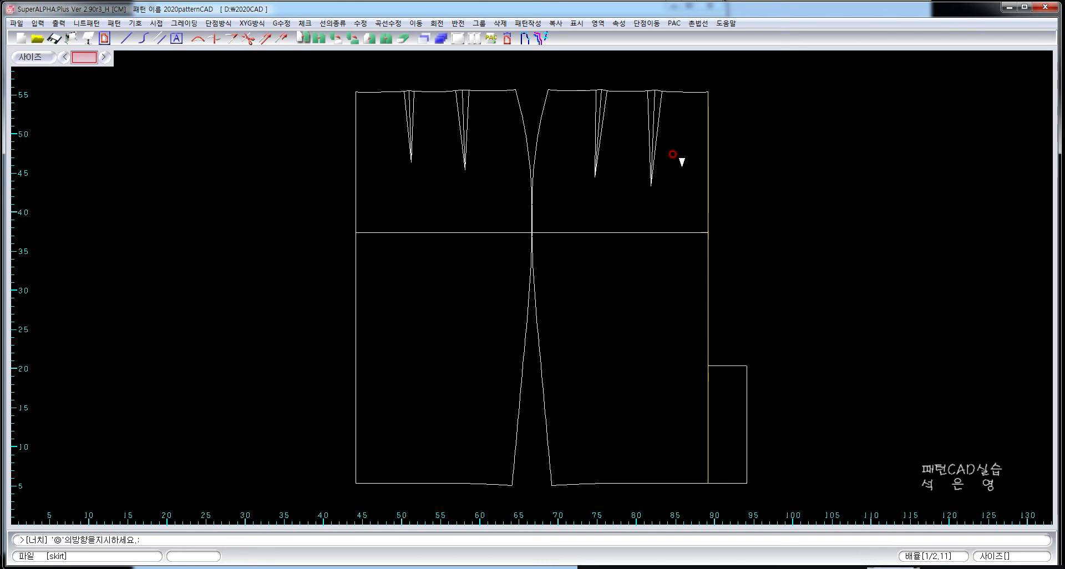
click(681, 162)
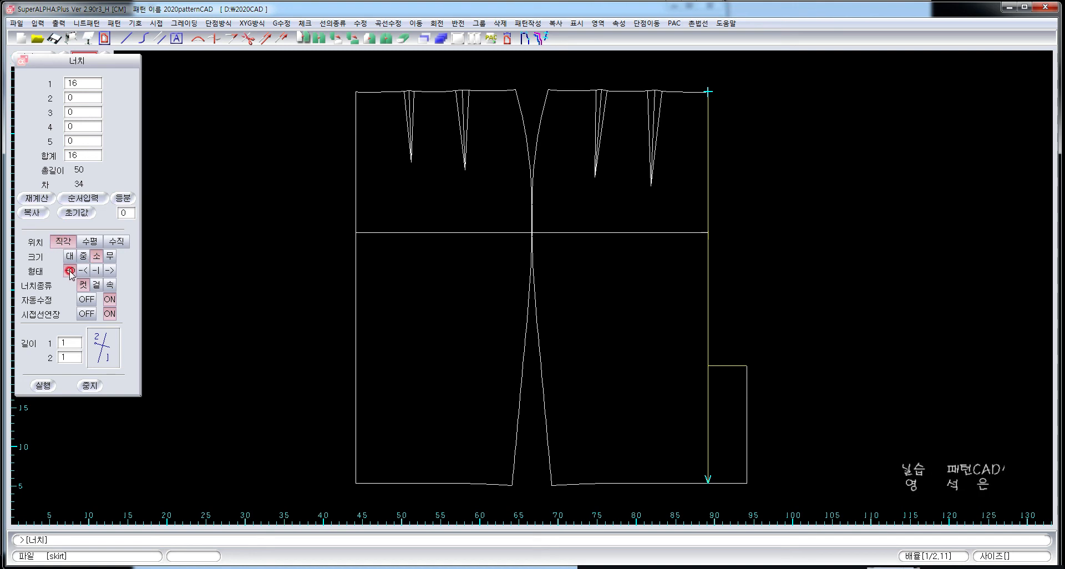
click(80, 285)
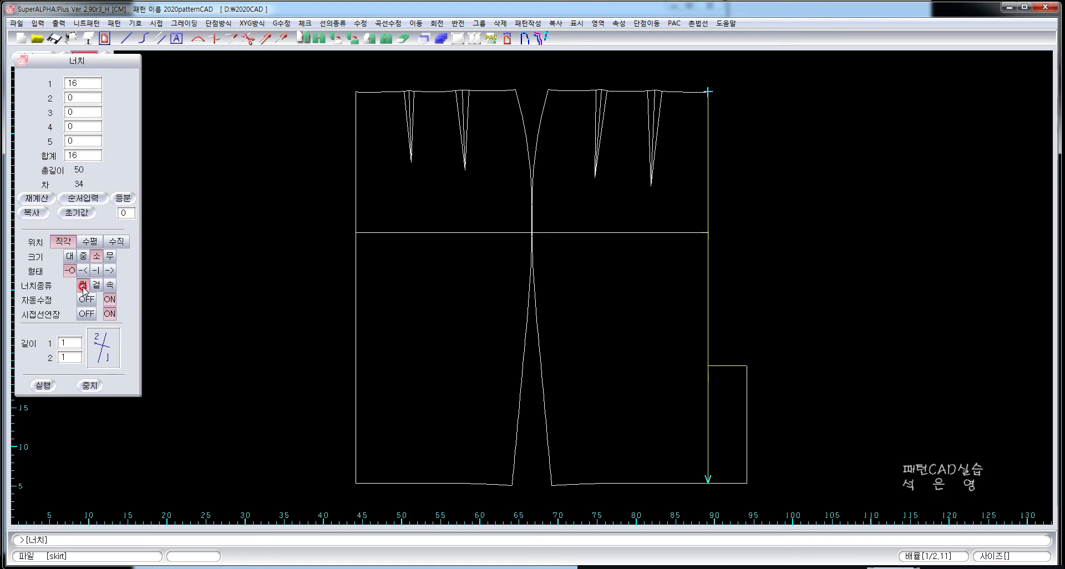
click(105, 311)
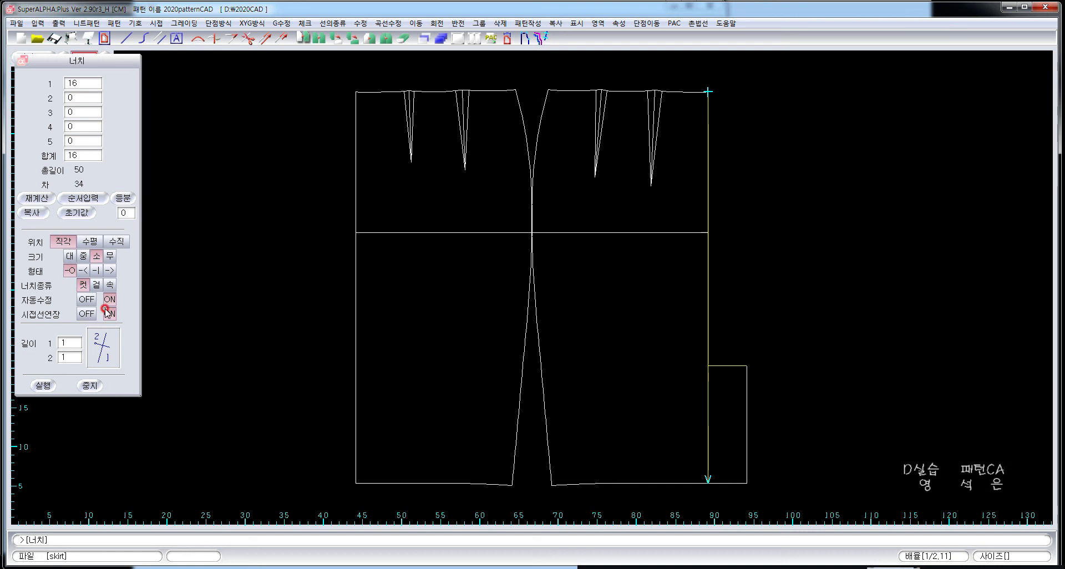
click(109, 314)
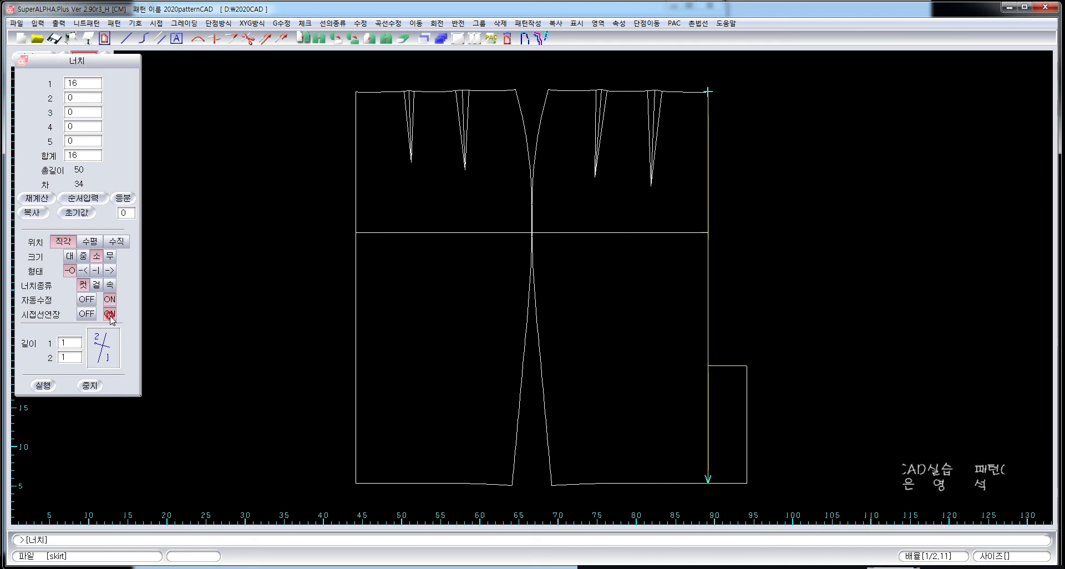
click(43, 385)
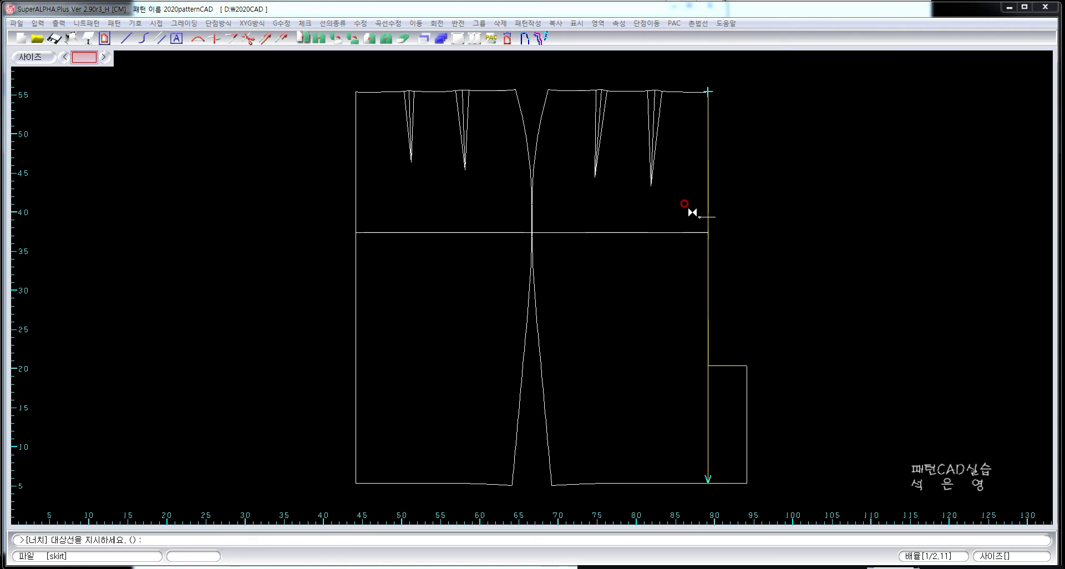
Draw a two-point line (2점선) from the extension's upper outer corner to the panel's outer vertical edge, 20 cm above the hem
click(332, 23)
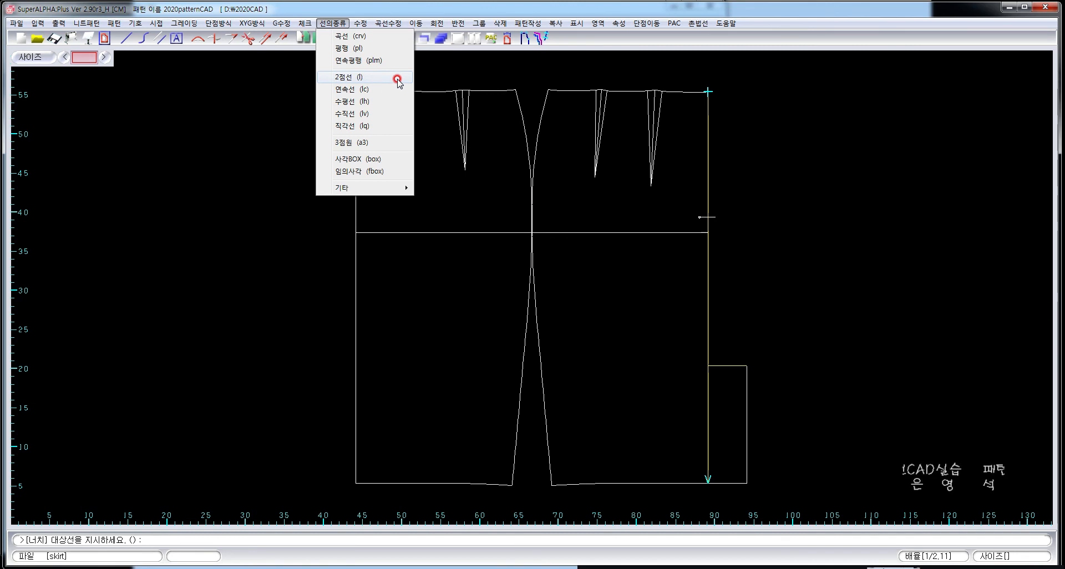
click(397, 80)
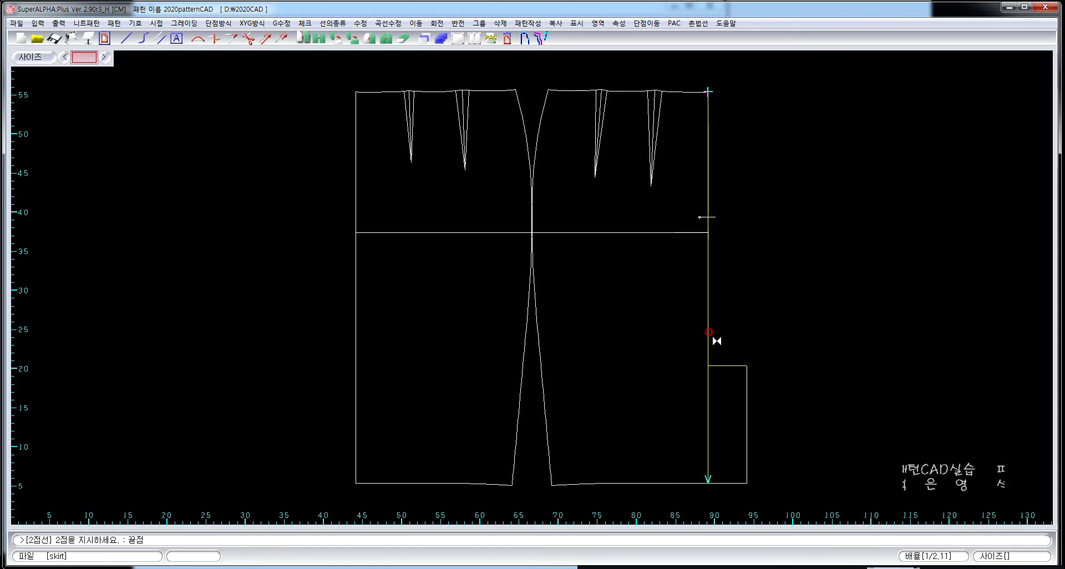
click(746, 371)
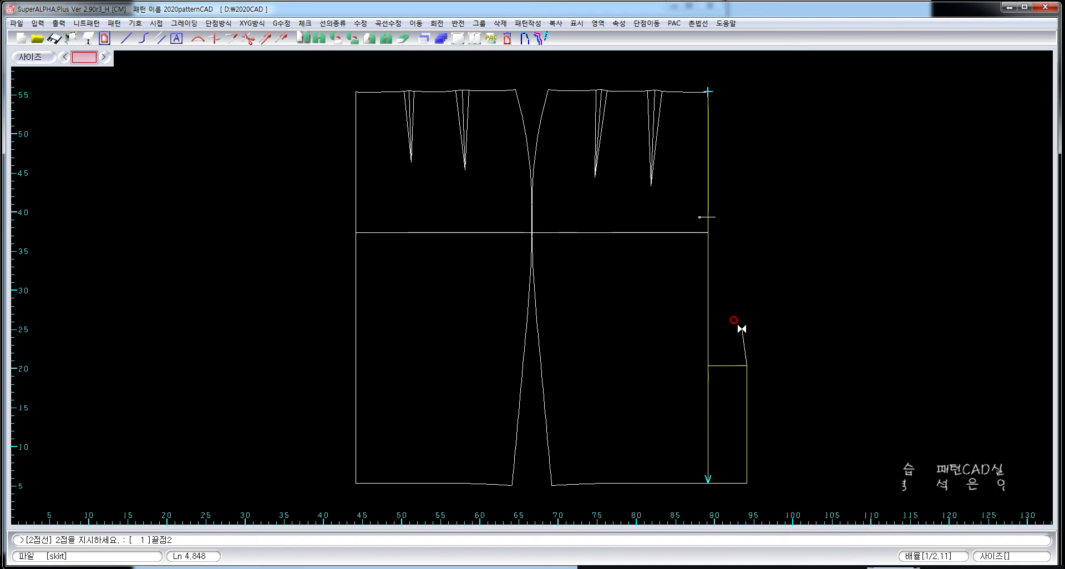
text(20)
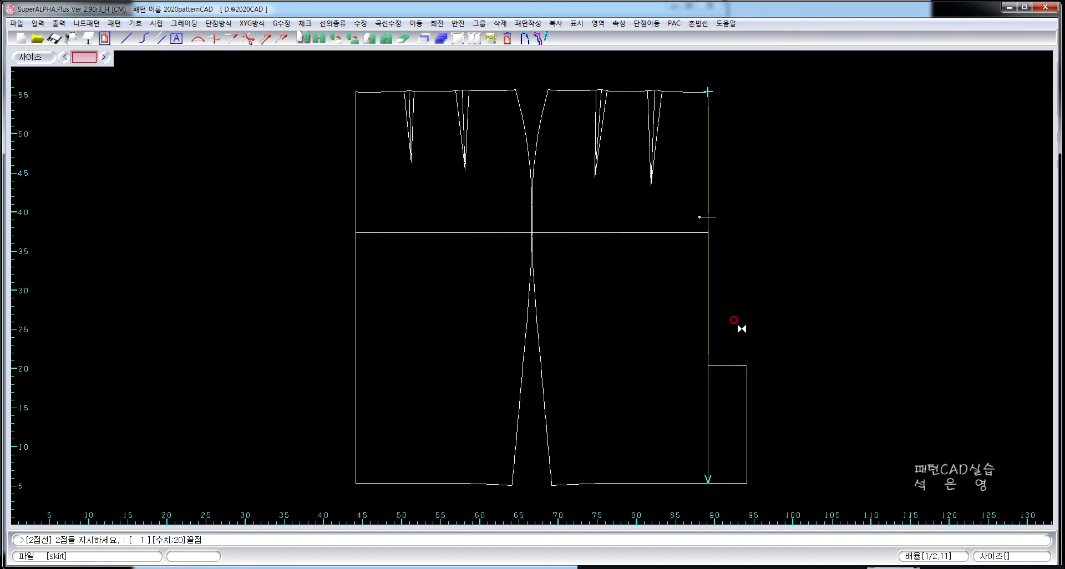
click(708, 413)
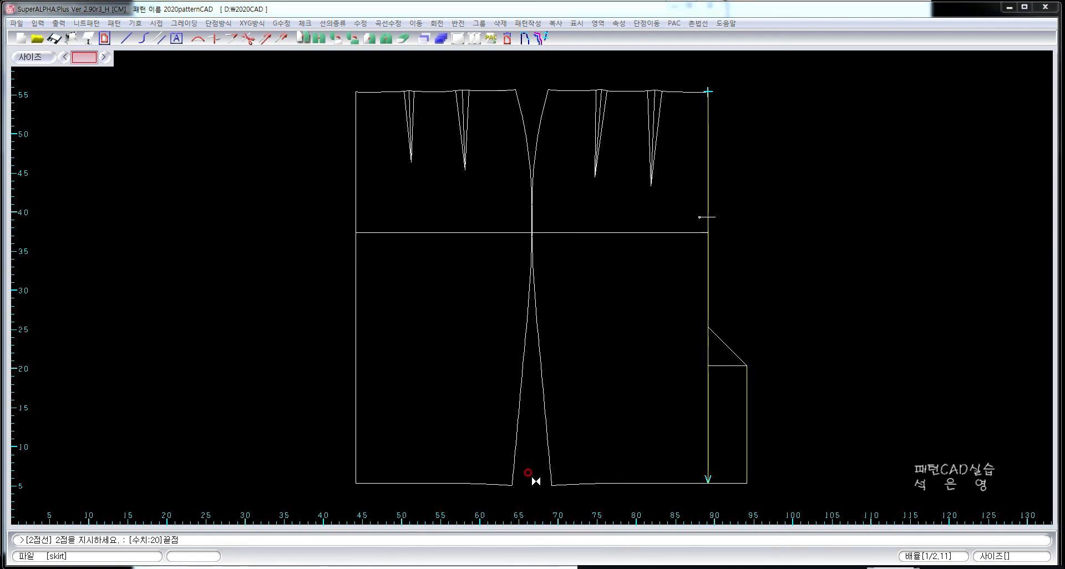
Add a stitch line (스티치) with a width of 1 cm on the inner side of the right panel's outer vertical edge
click(135, 24)
click(160, 36)
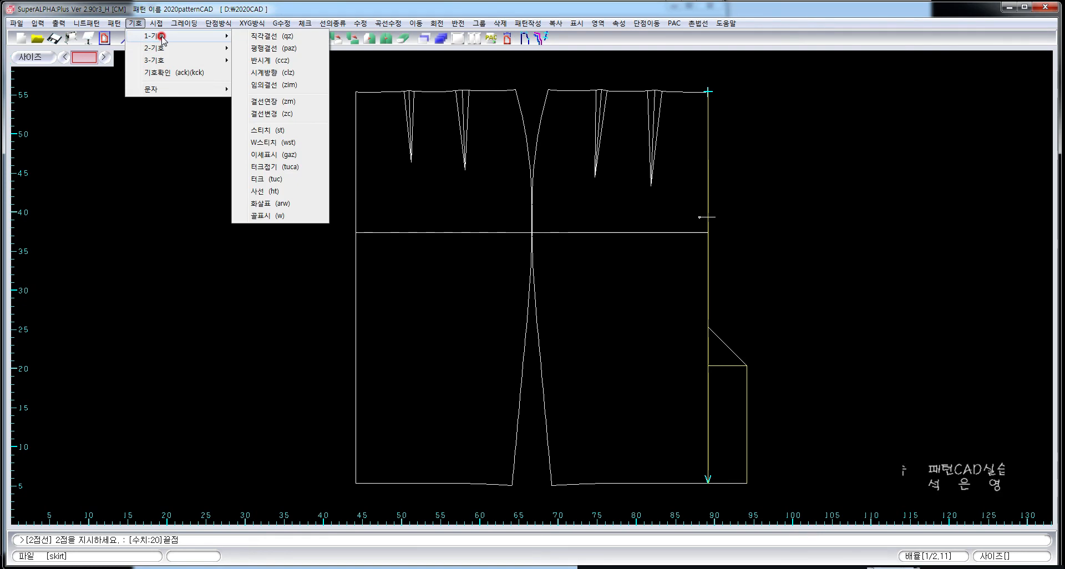
click(318, 133)
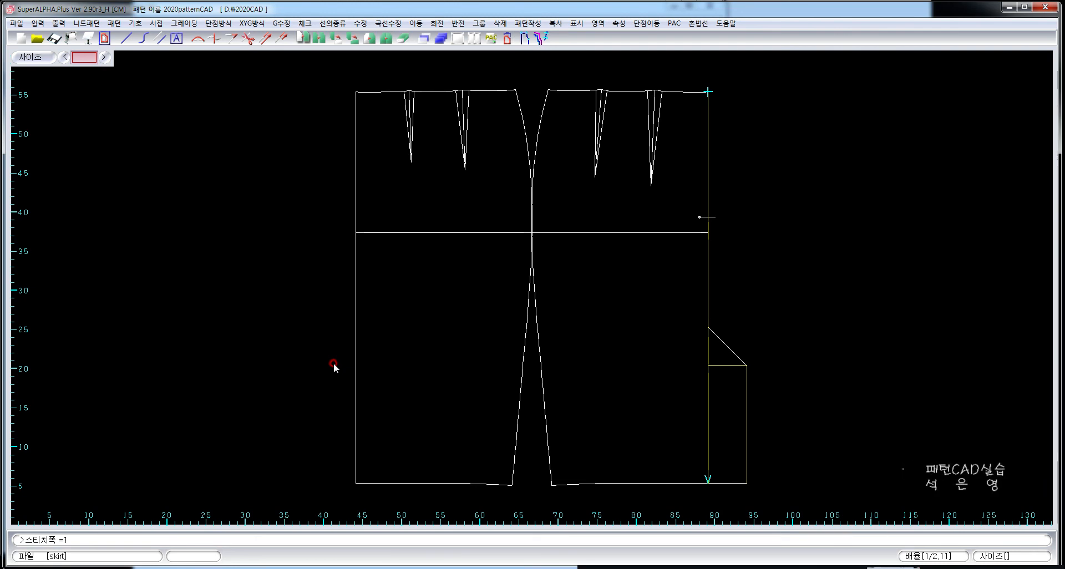
key(Return)
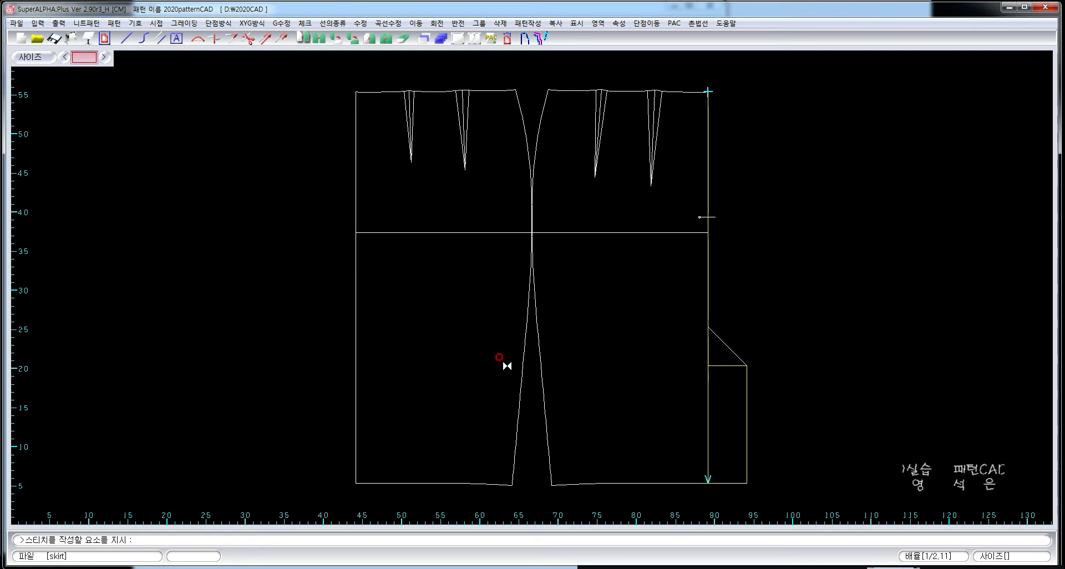
click(700, 274)
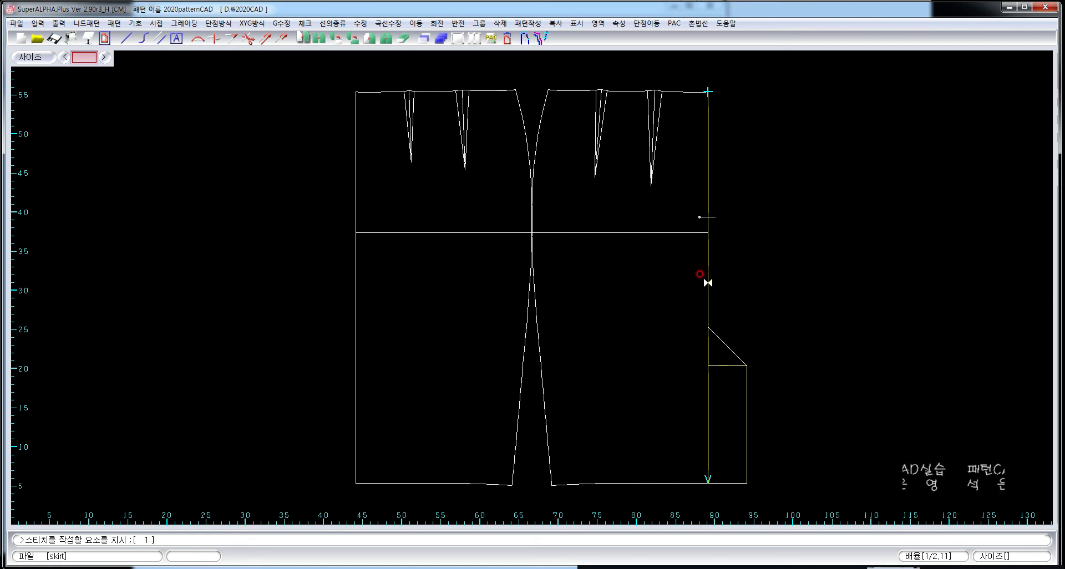
right_click(726, 266)
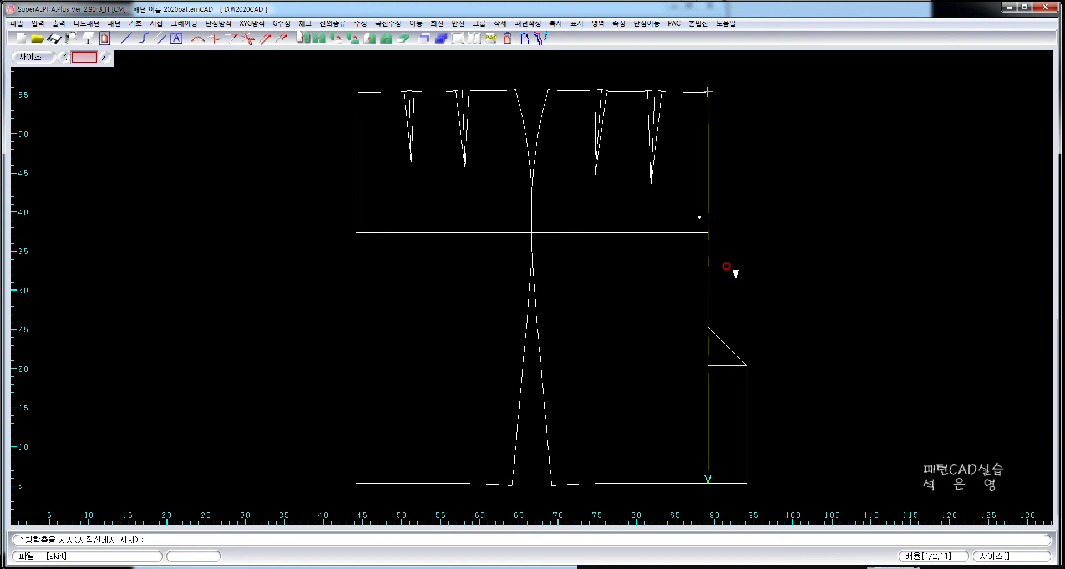
click(670, 273)
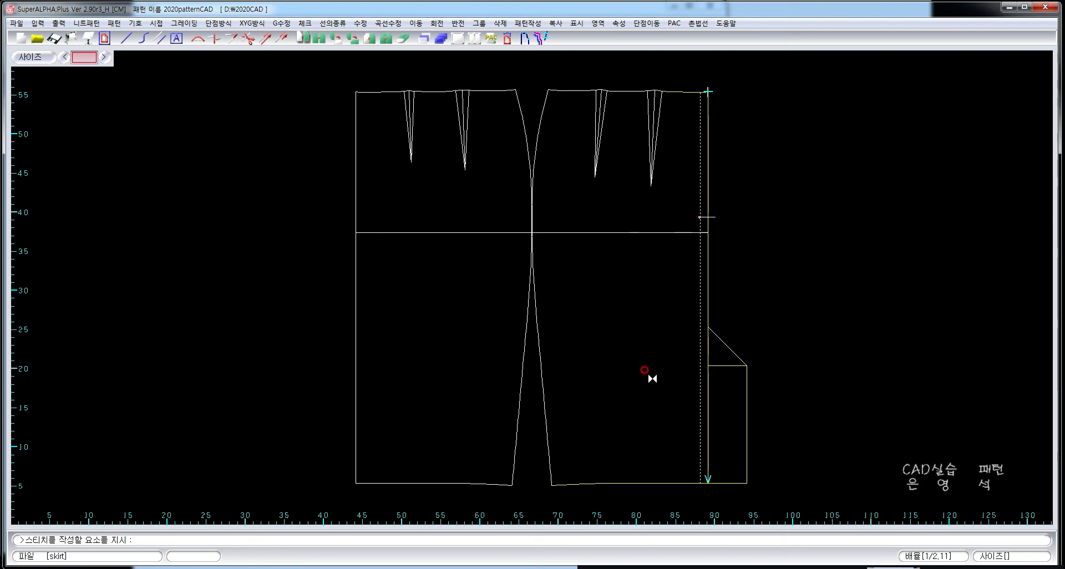
click(361, 25)
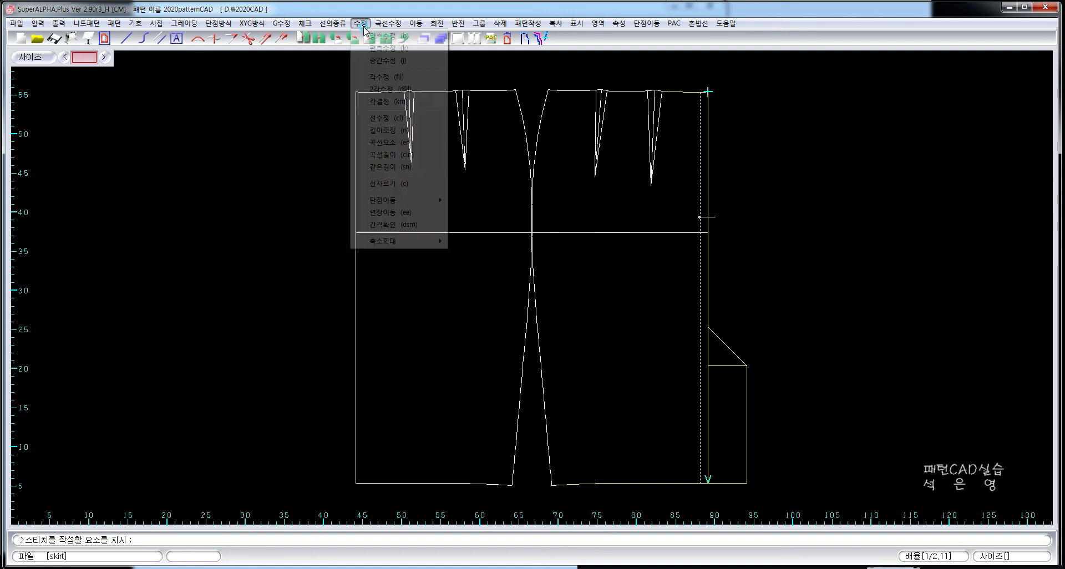
click(429, 48)
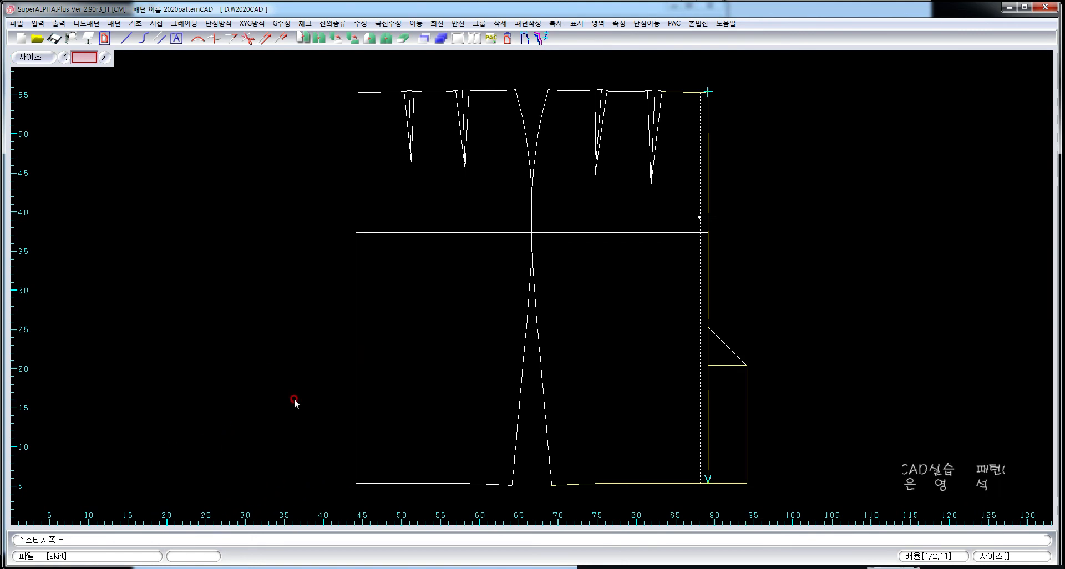
right_click(410, 347)
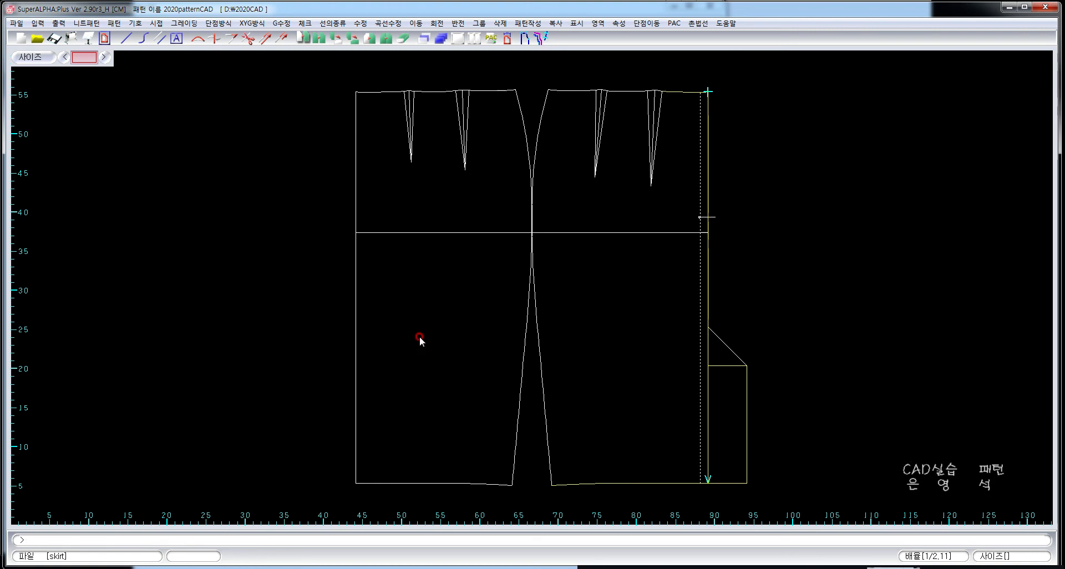
Trim the lower part of the stitch line with one-side trim (편측수정), using the notch on the right panel's outer vertical edge as the boundary
click(383, 23)
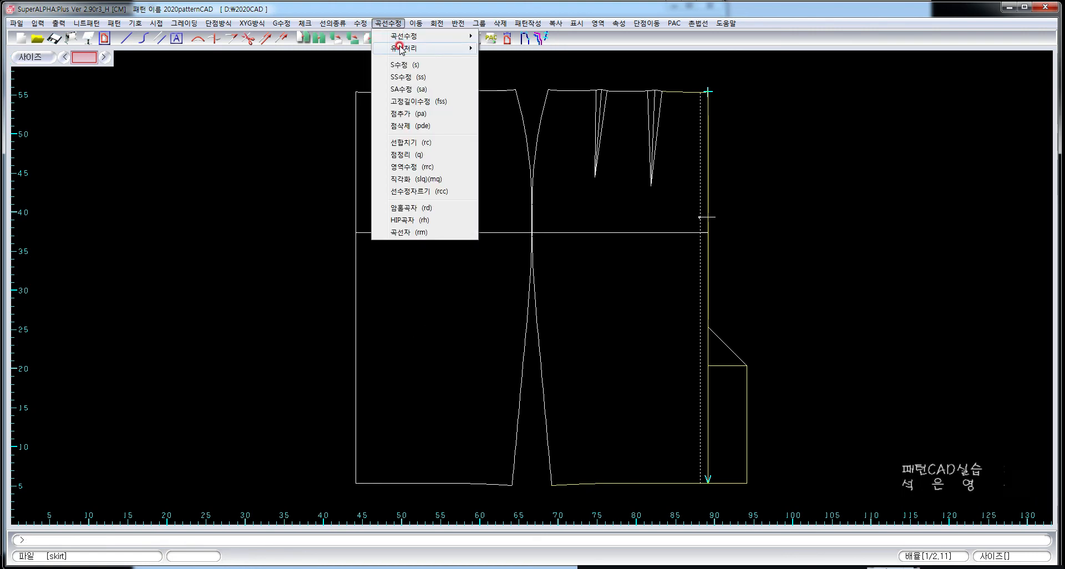
mouse_move(361, 23)
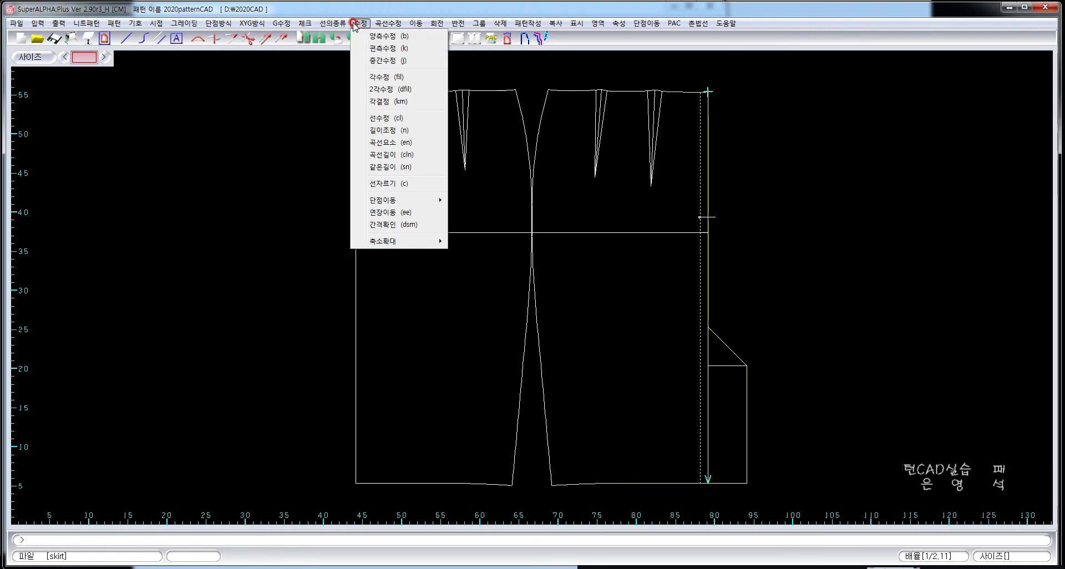
click(435, 49)
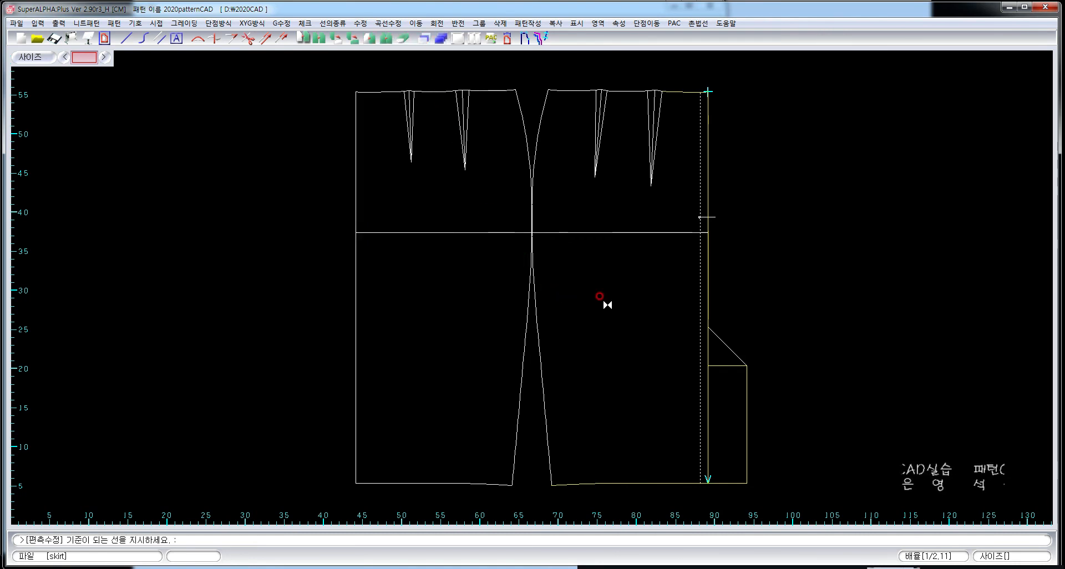
click(706, 211)
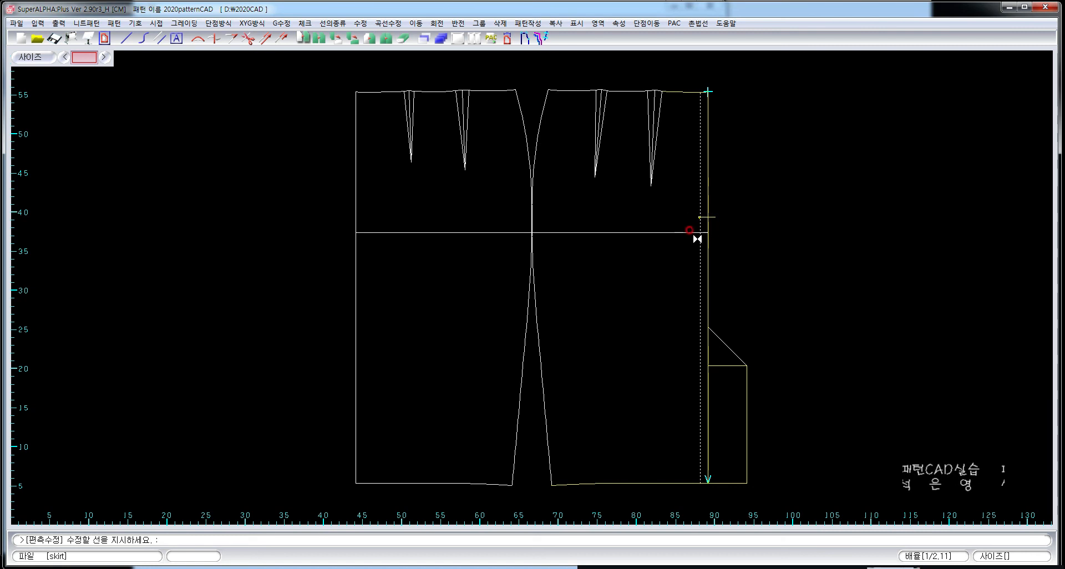
click(699, 438)
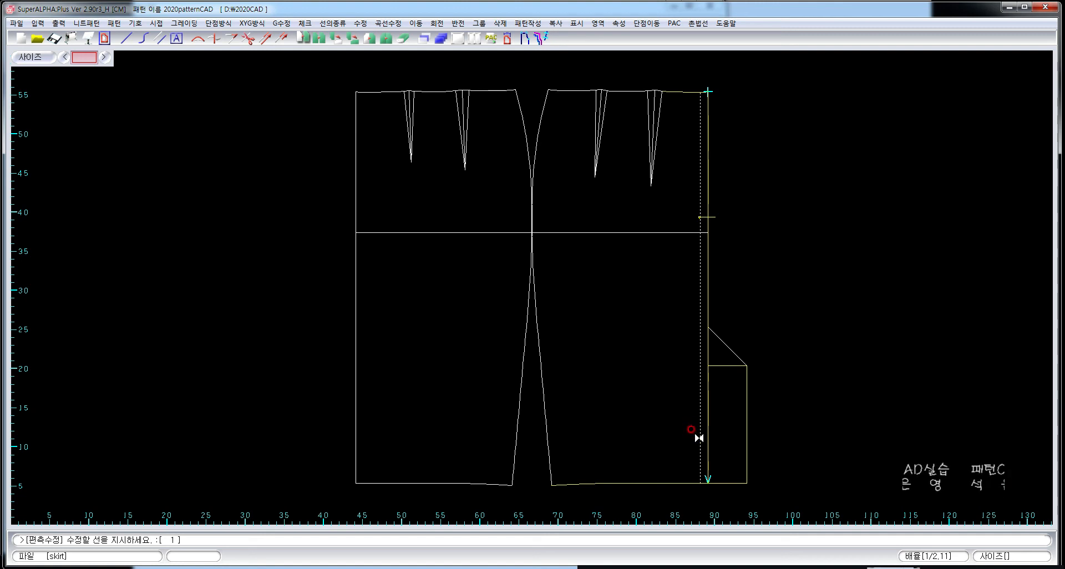
right_click(639, 420)
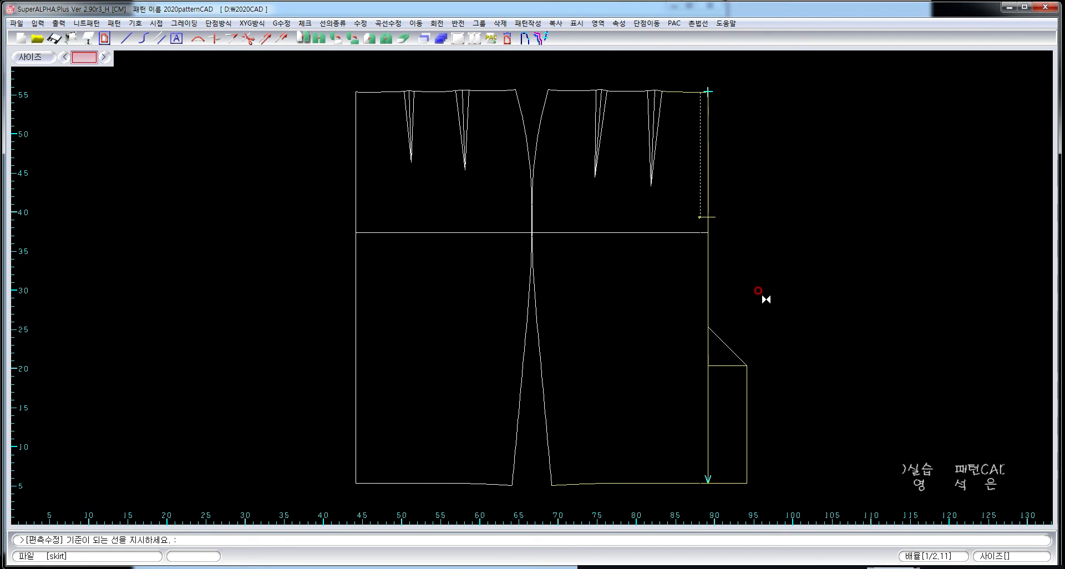
right_click(790, 305)
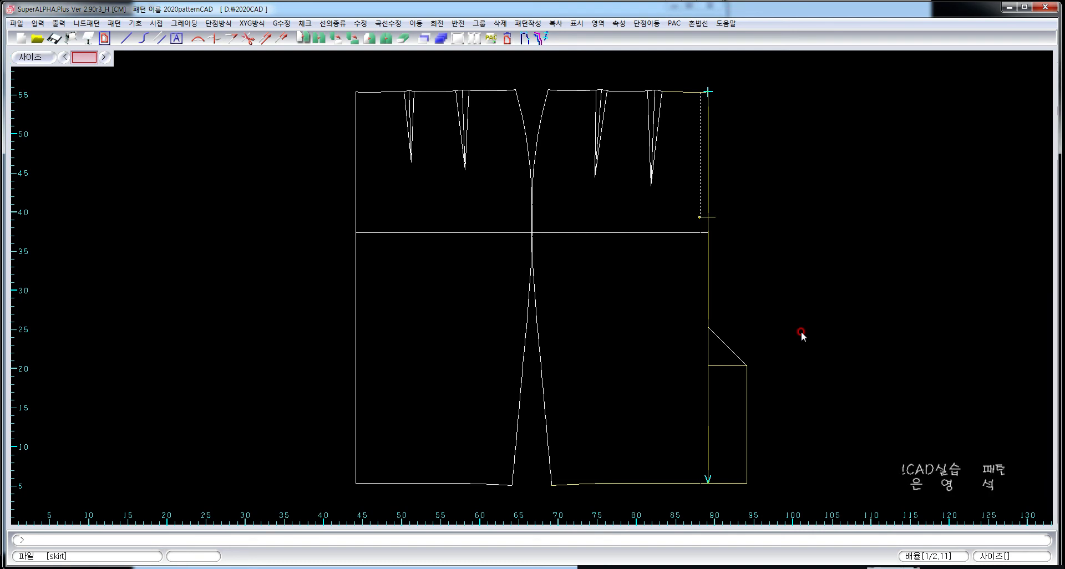
right_click(801, 333)
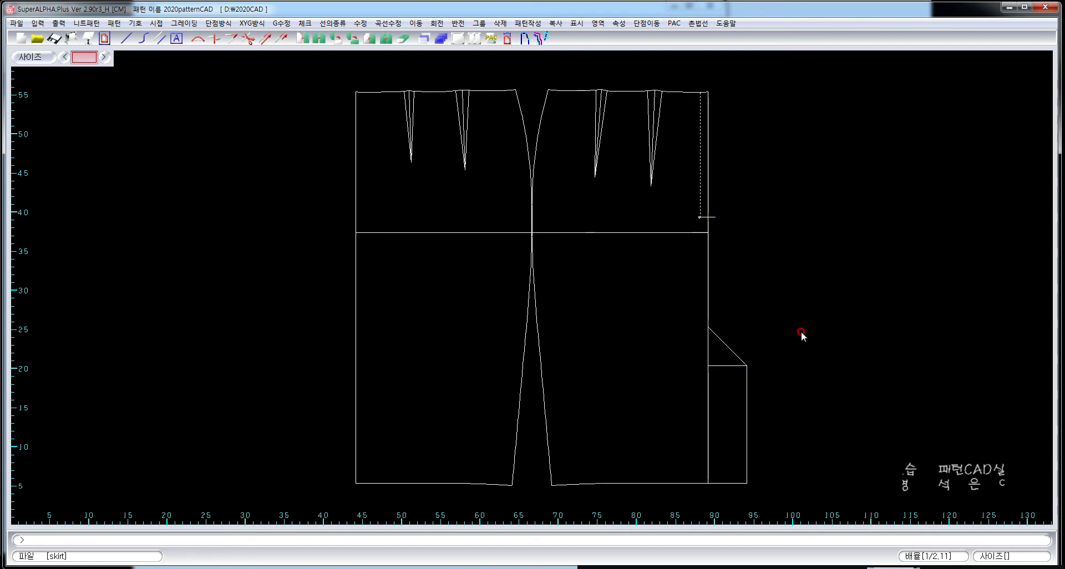